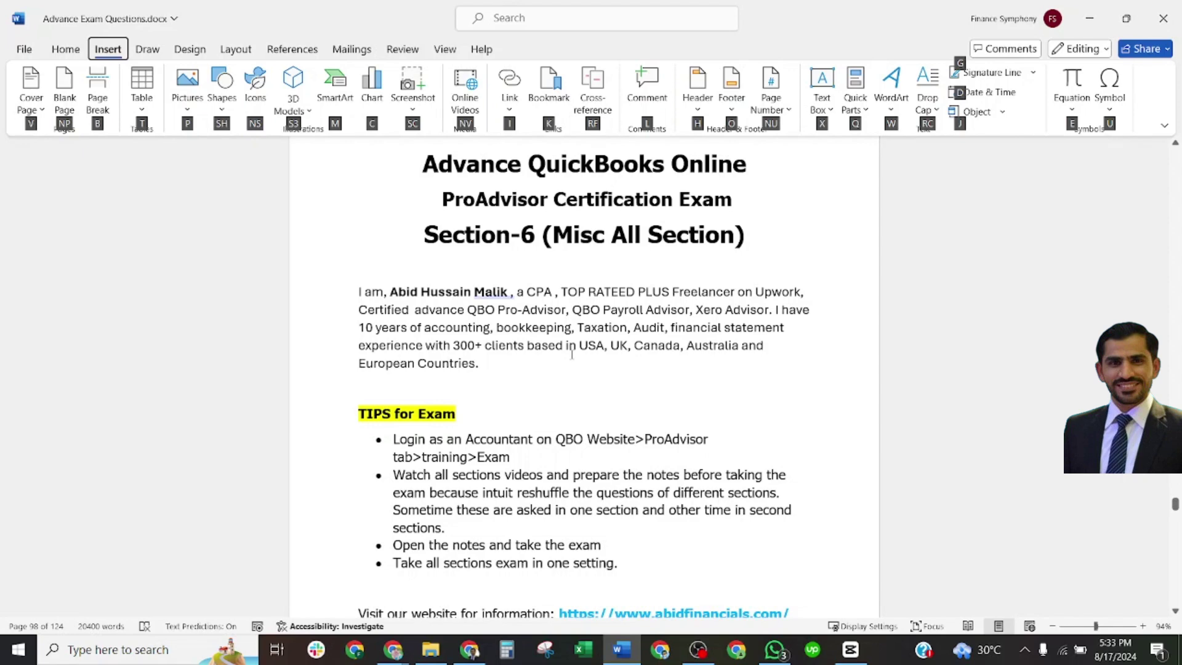
scroll(592, 349, "down", 2)
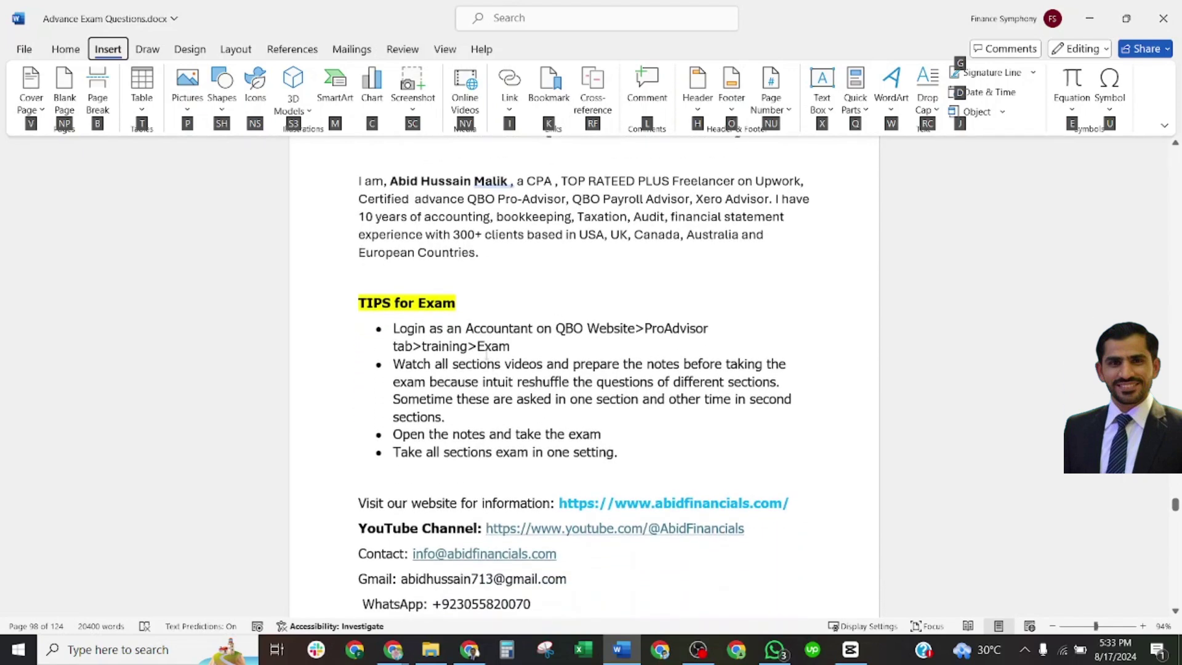
scroll(480, 345, "down", 1)
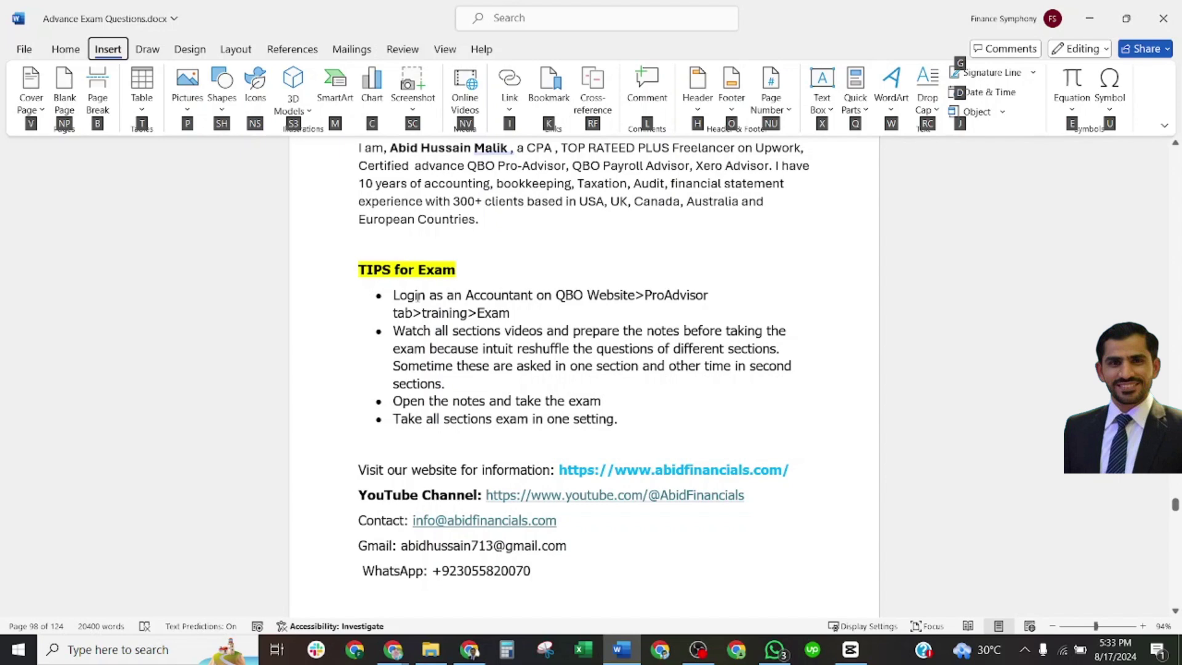
scroll(522, 351, "down", 2)
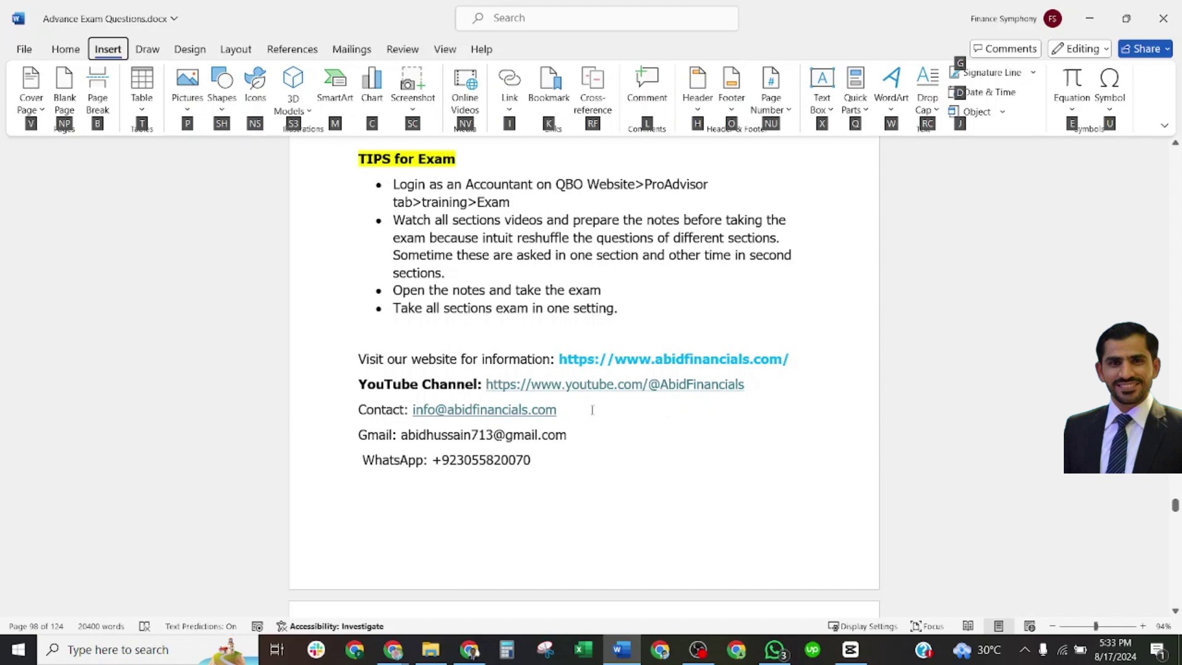
- Place the cursor after the Gmail address and scroll to the Miscellaneous notes page
left_click(677, 447)
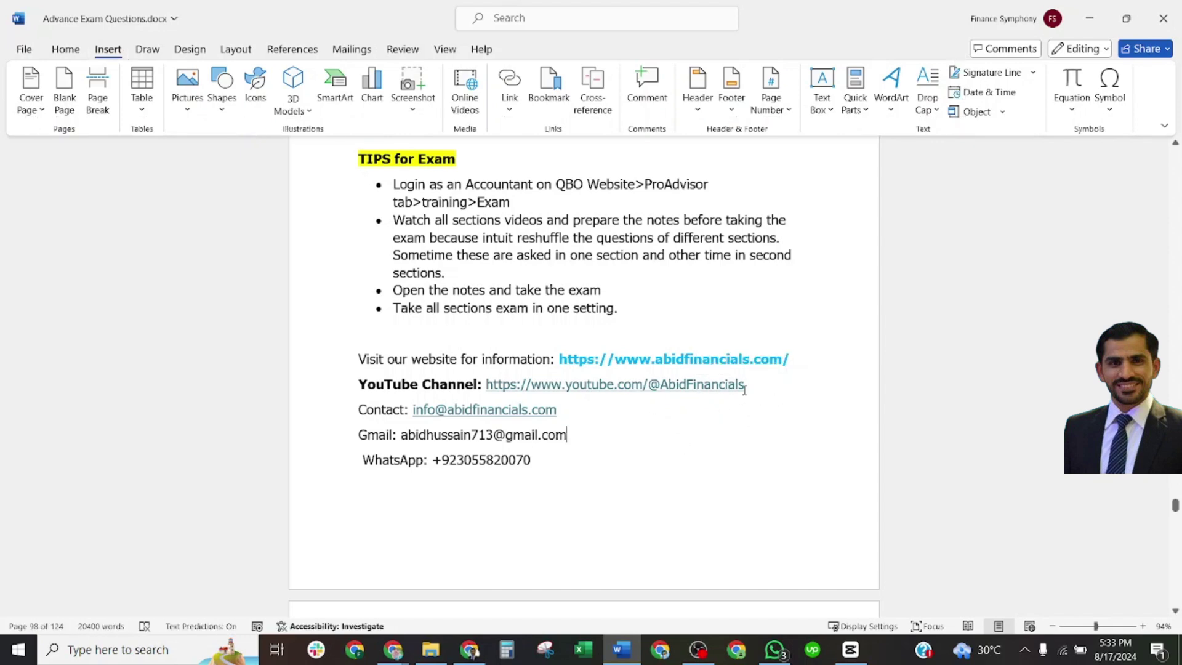
scroll(556, 429, "down", 2)
scroll(556, 429, "down", 2)
scroll(554, 409, "down", 2)
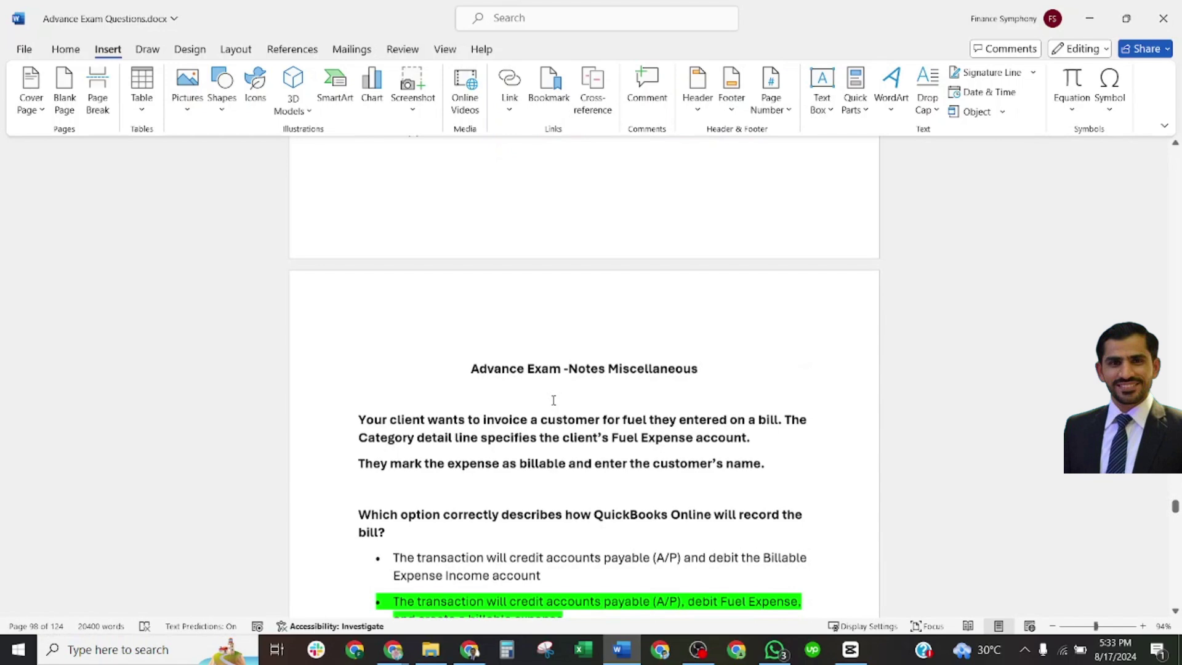
scroll(554, 398, "down", 2)
scroll(549, 392, "down", 2)
scroll(549, 392, "down", 3)
scroll(555, 386, "up", 2)
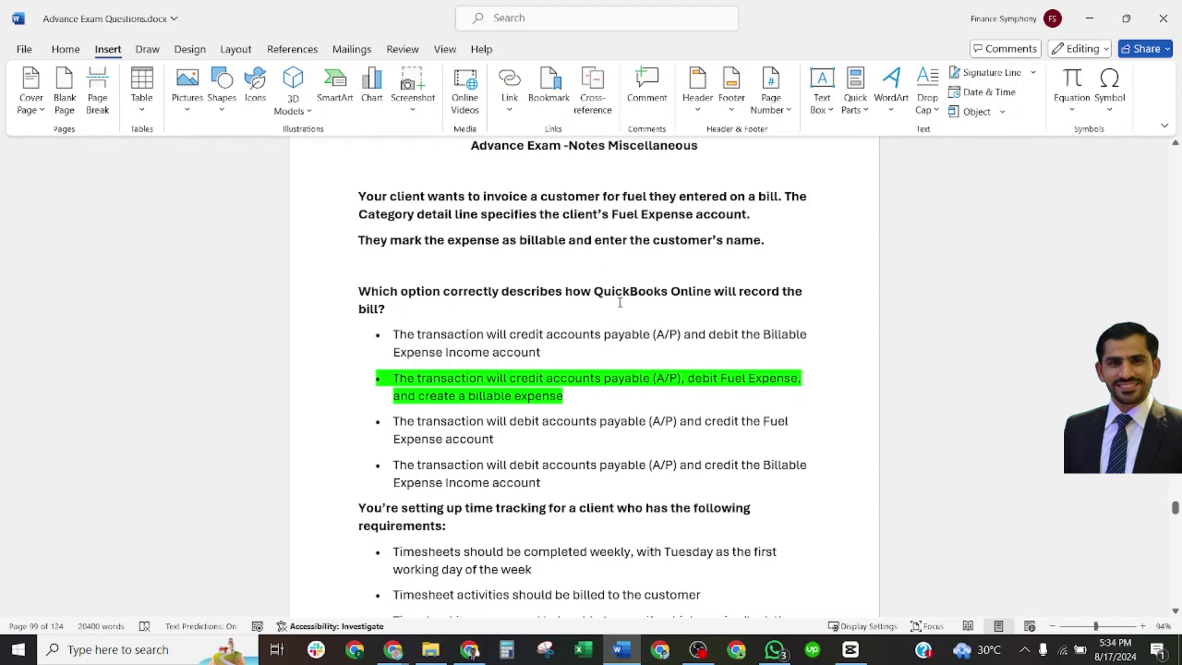
scroll(504, 332, "down", 1)
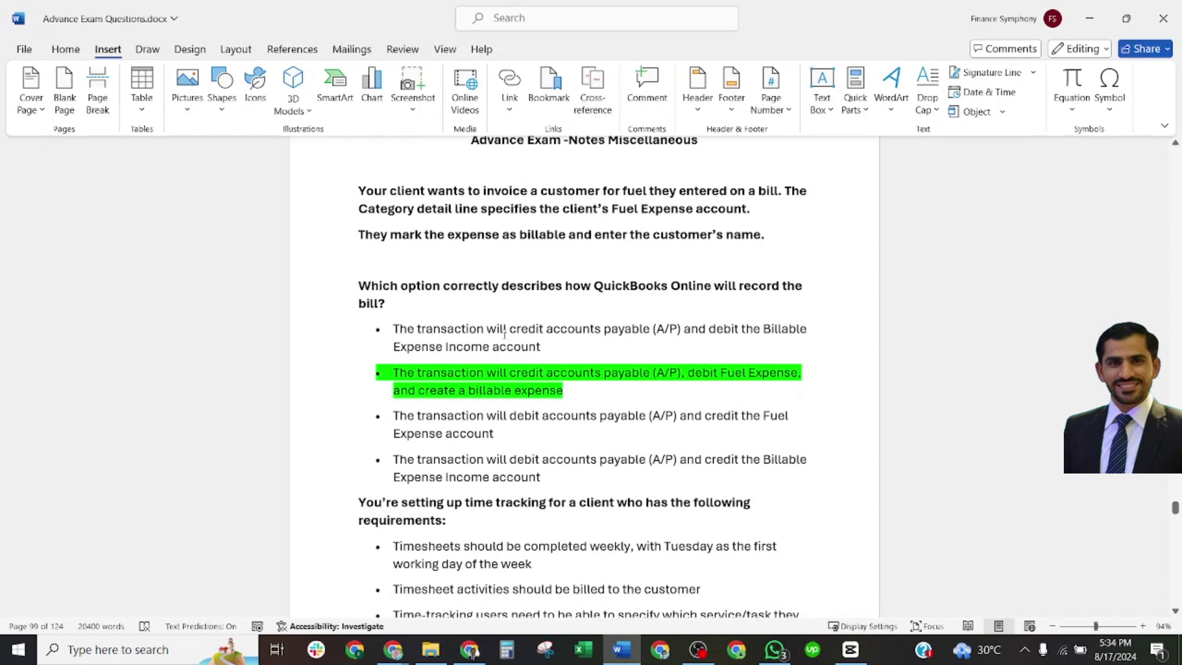
scroll(505, 331, "down", 1)
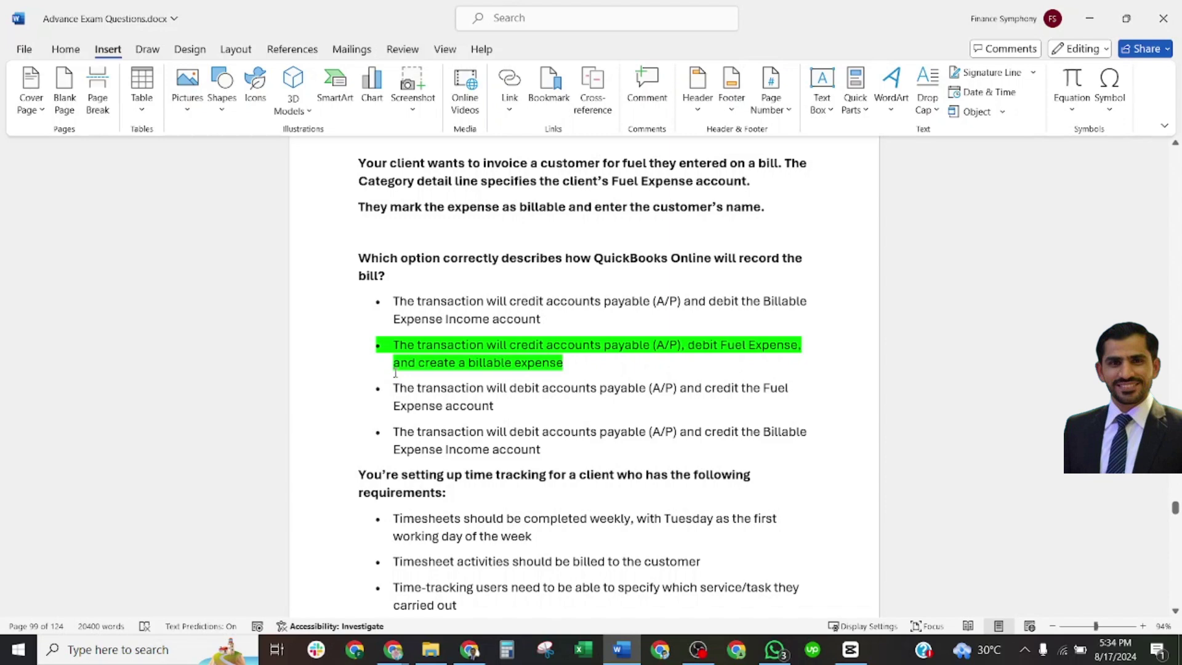
scroll(519, 392, "down", 2)
scroll(481, 379, "down", 2)
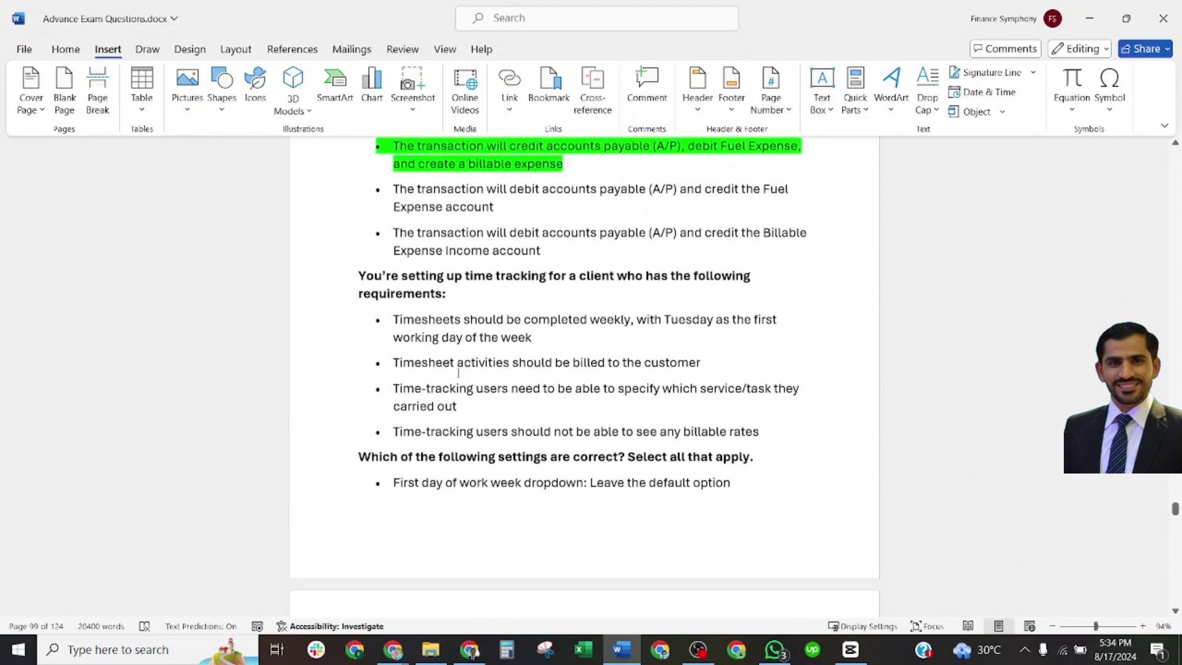
scroll(430, 360, "down", 2)
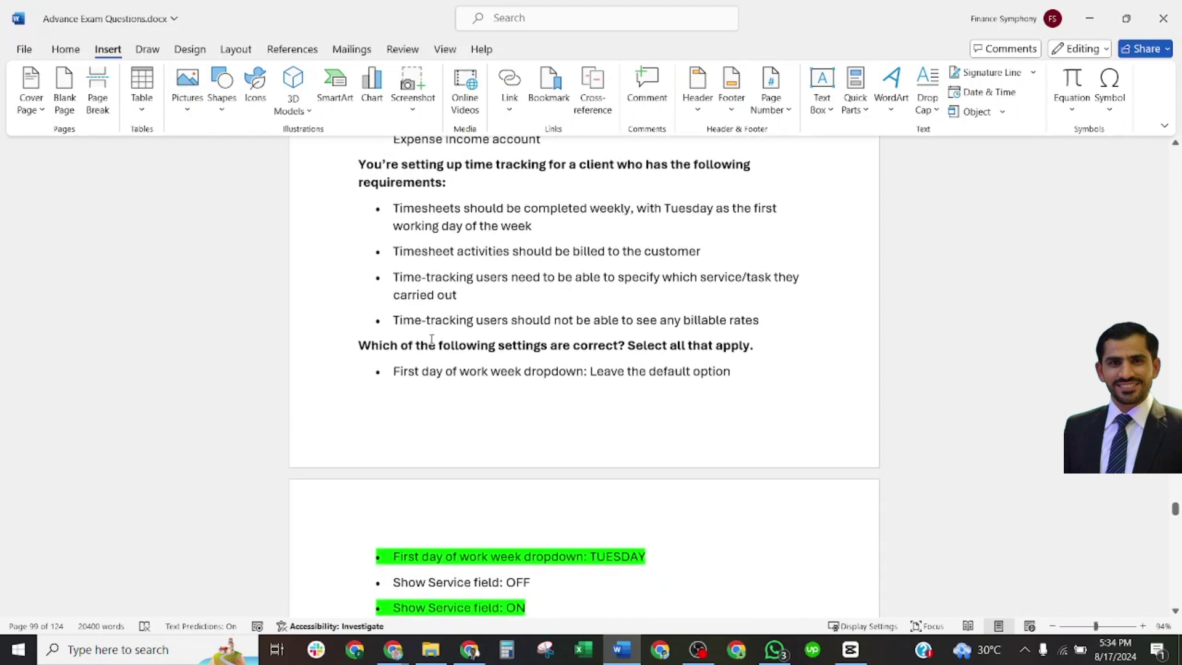
scroll(432, 344, "down", 3)
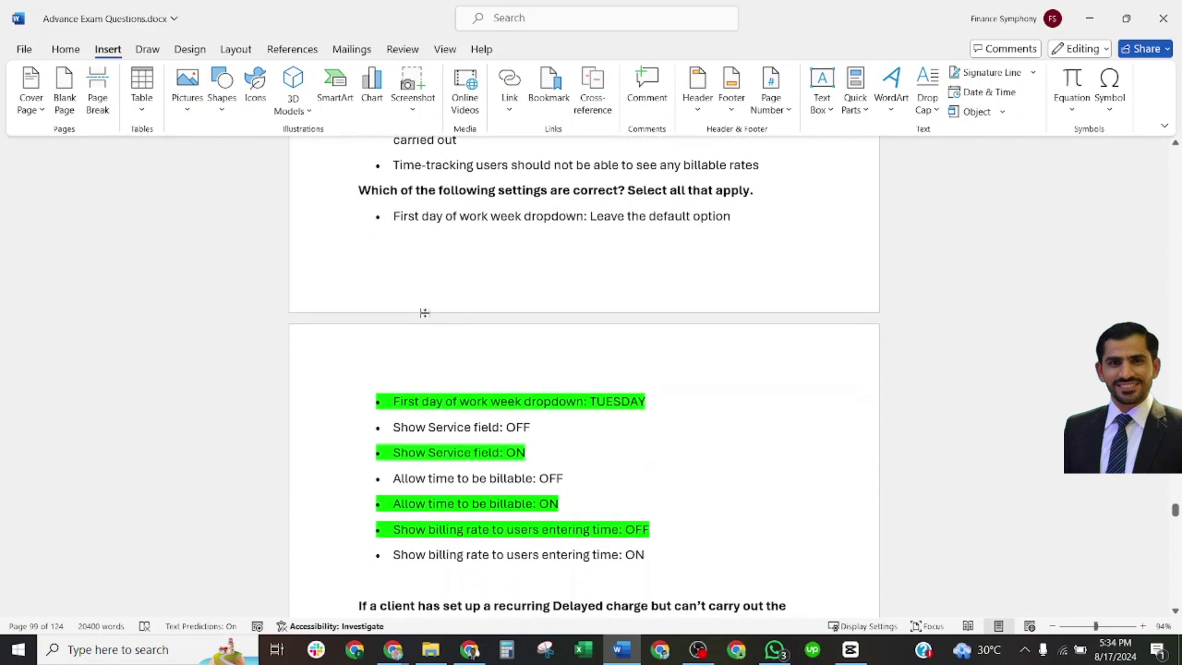
scroll(395, 387, "down", 2)
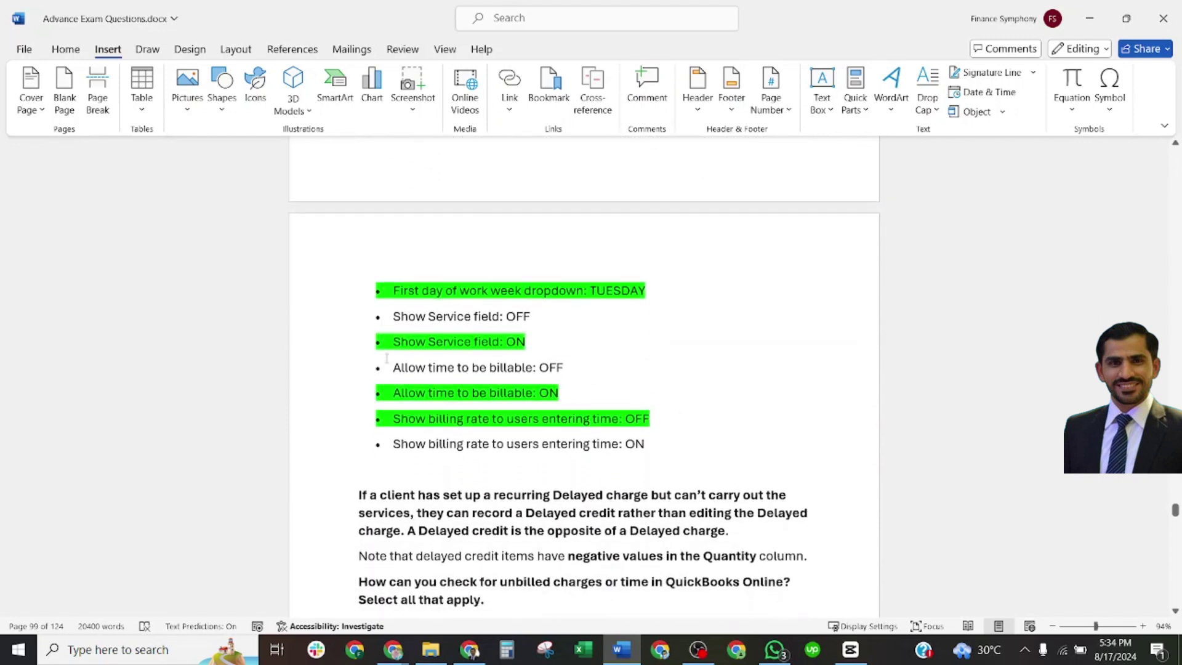
scroll(385, 342, "up", 2)
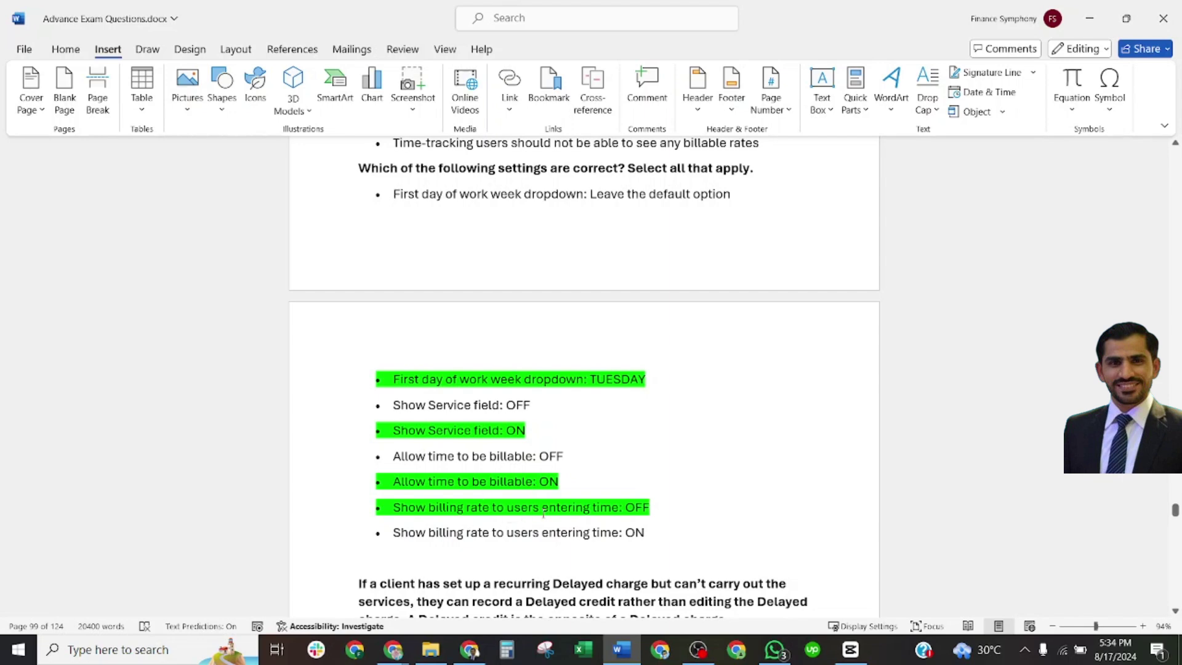
scroll(595, 497, "down", 2)
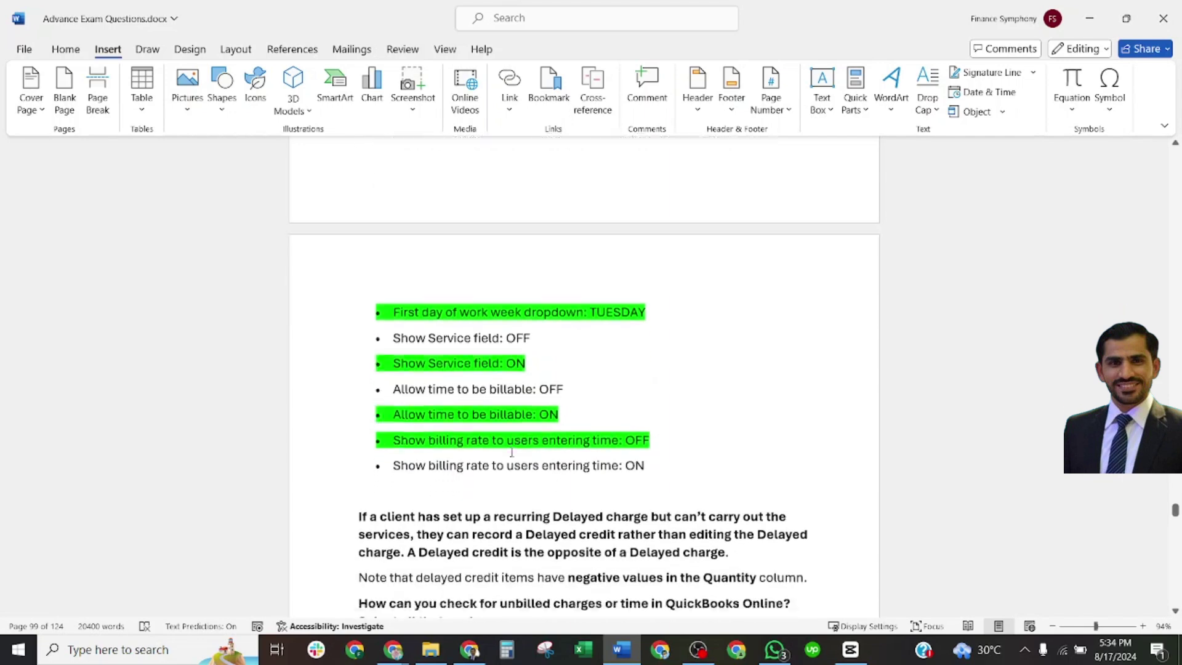
scroll(535, 452, "down", 2)
scroll(472, 410, "down", 2)
scroll(472, 410, "down", 1)
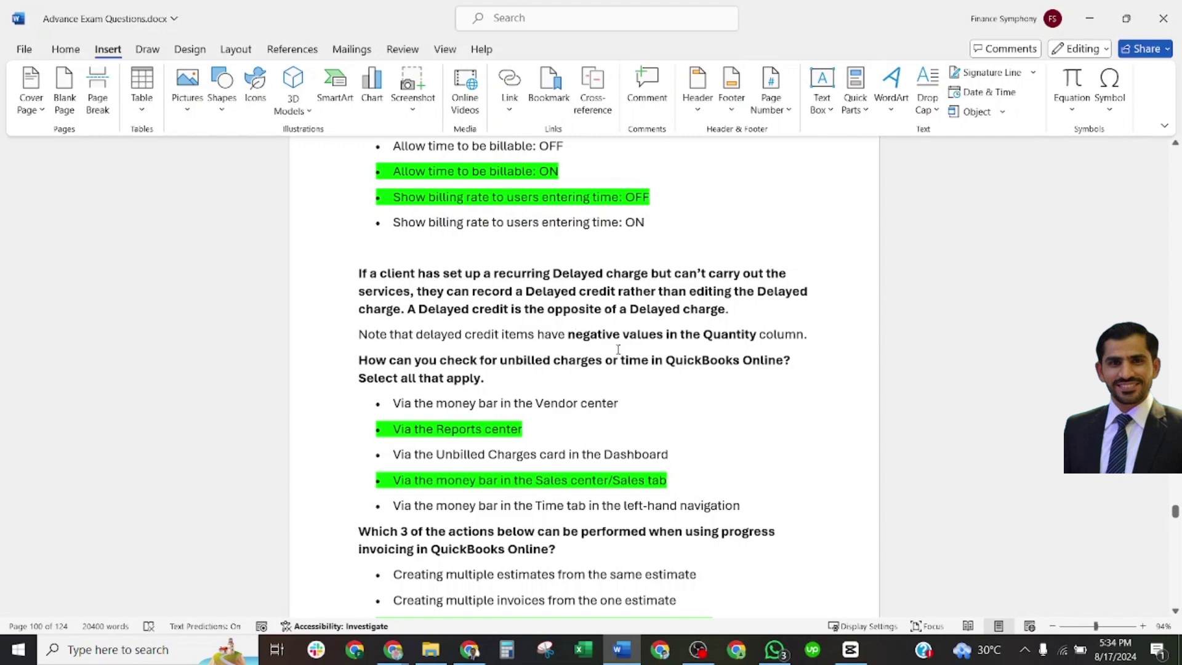
scroll(535, 344, "down", 1)
scroll(527, 341, "down", 1)
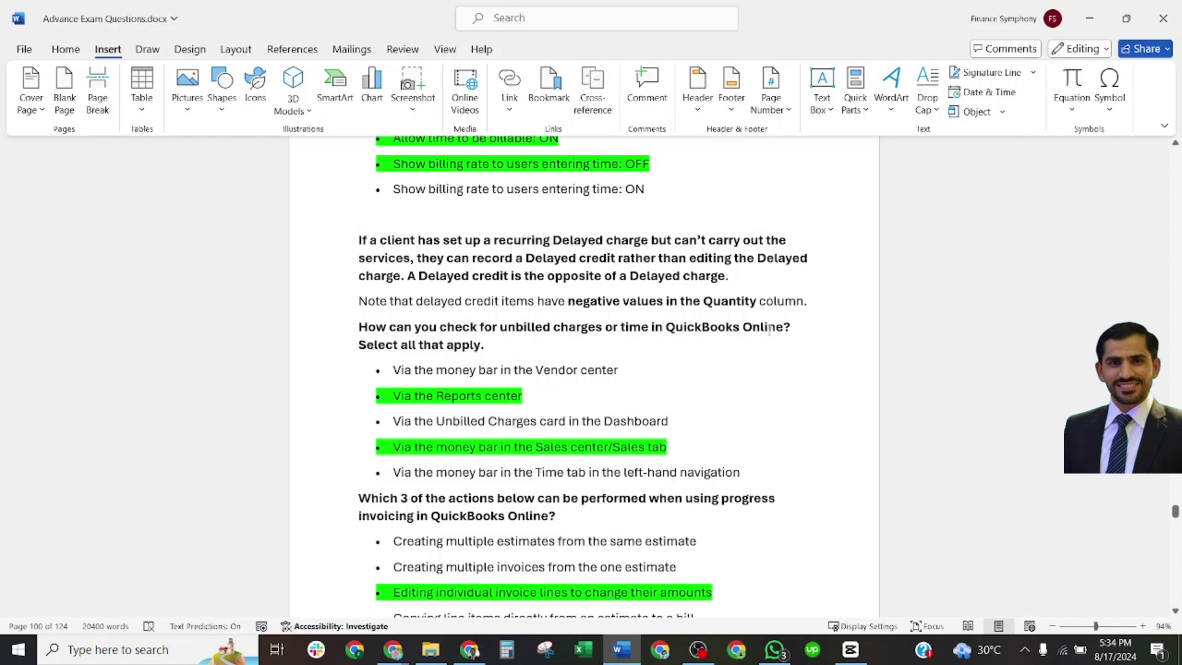
scroll(444, 362, "down", 2)
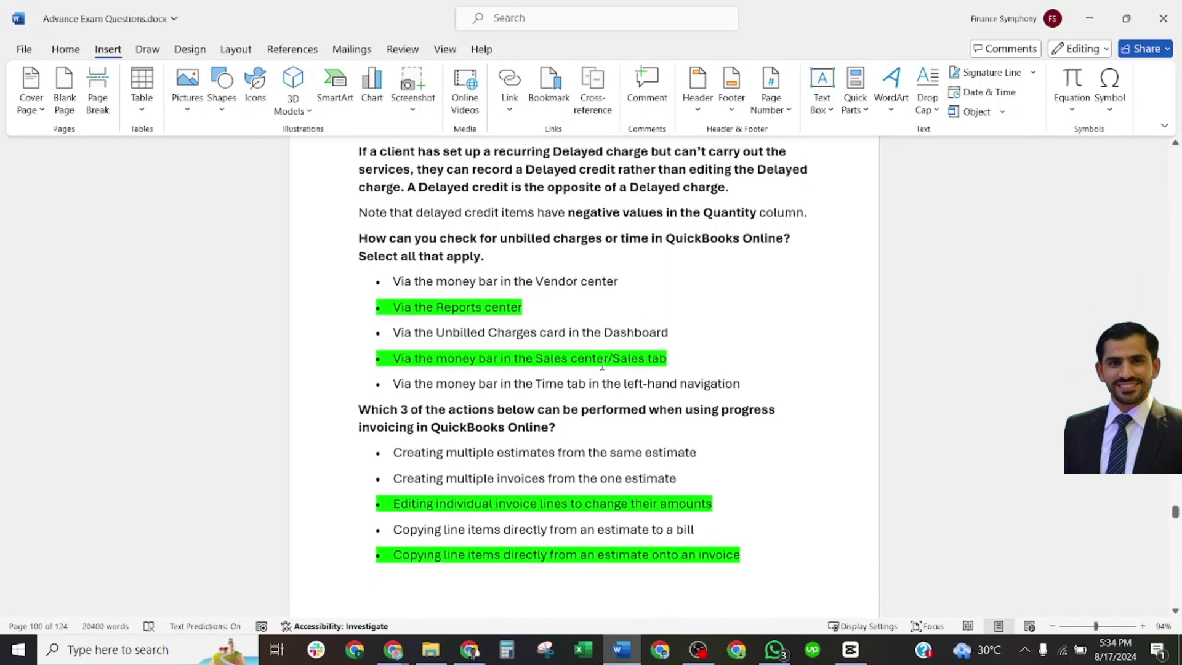
scroll(674, 367, "down", 3)
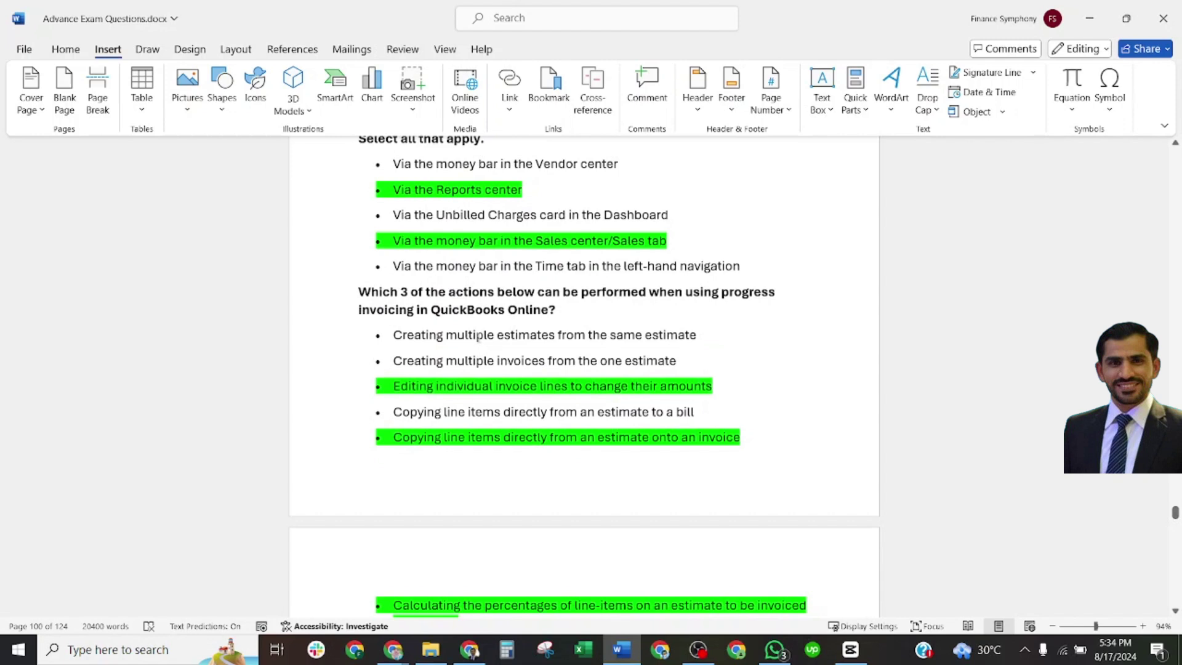
scroll(422, 280, "down", 1)
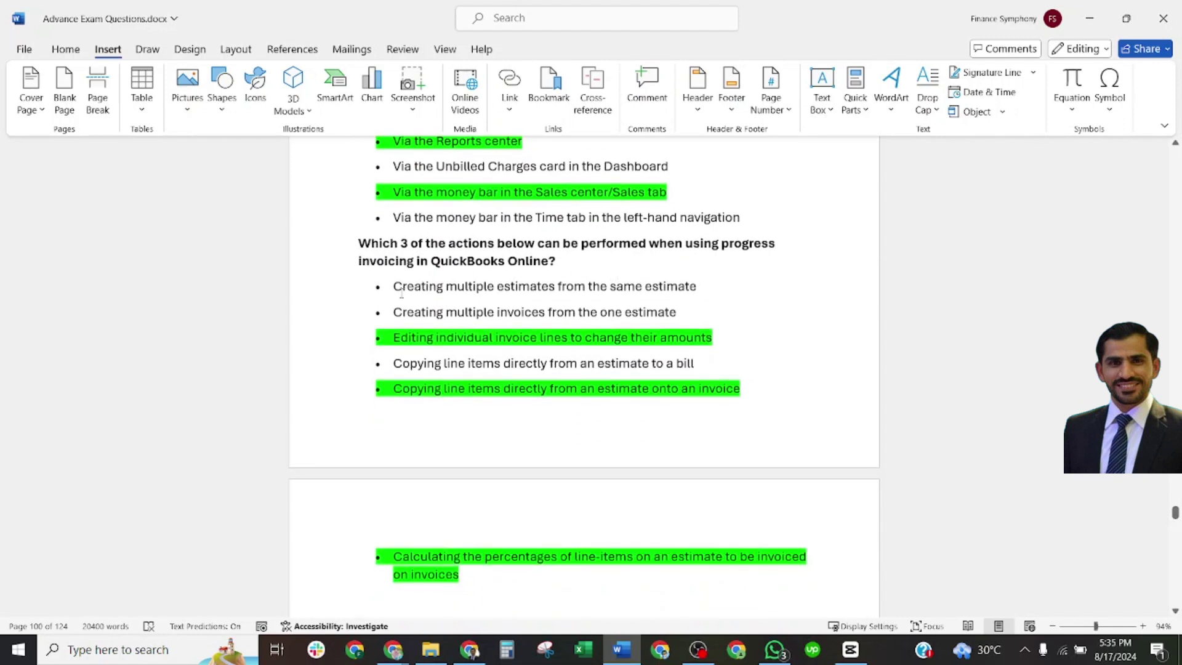
scroll(545, 320, "down", 1)
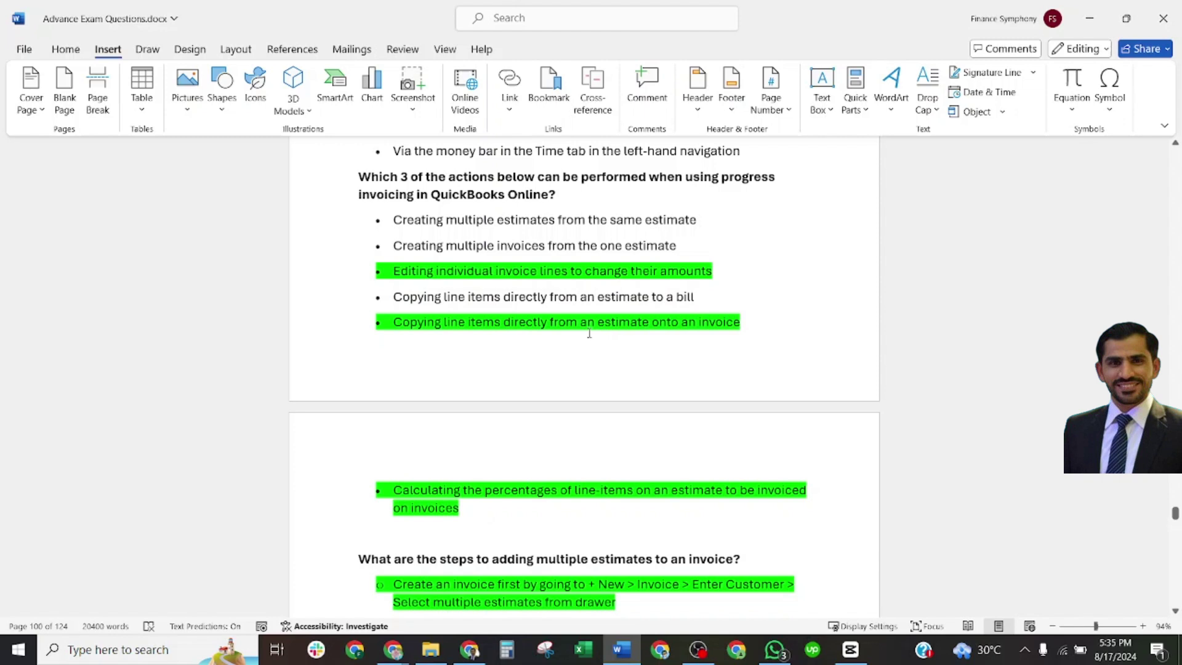
scroll(758, 324, "down", 1)
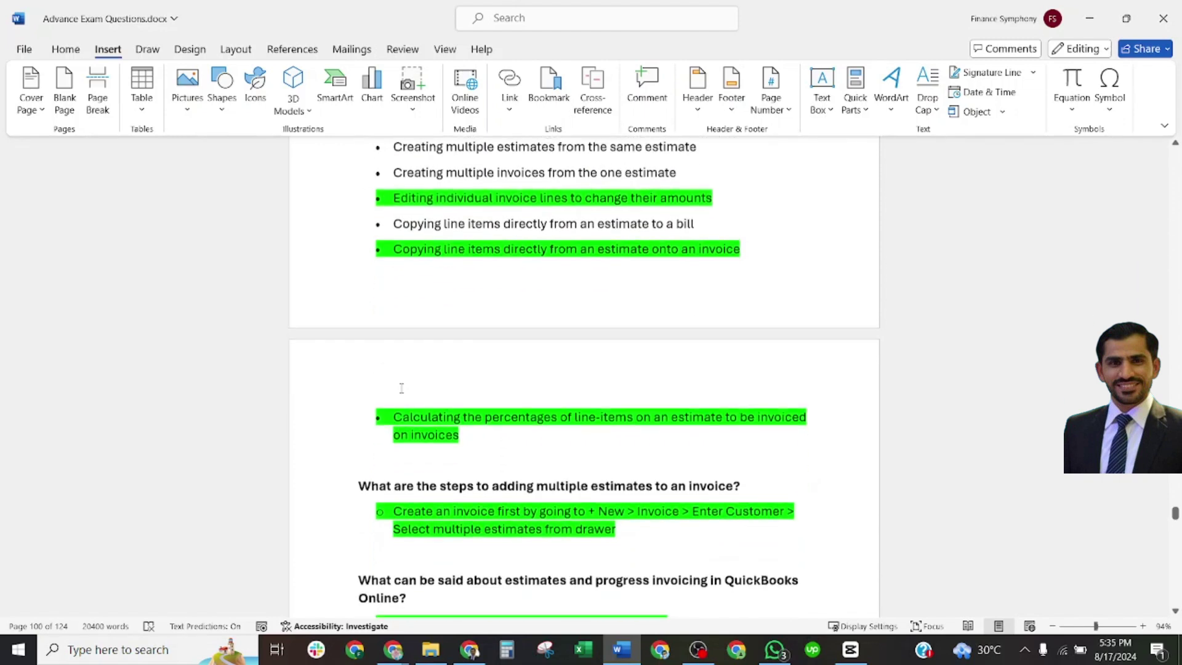
scroll(758, 323, "down", 1)
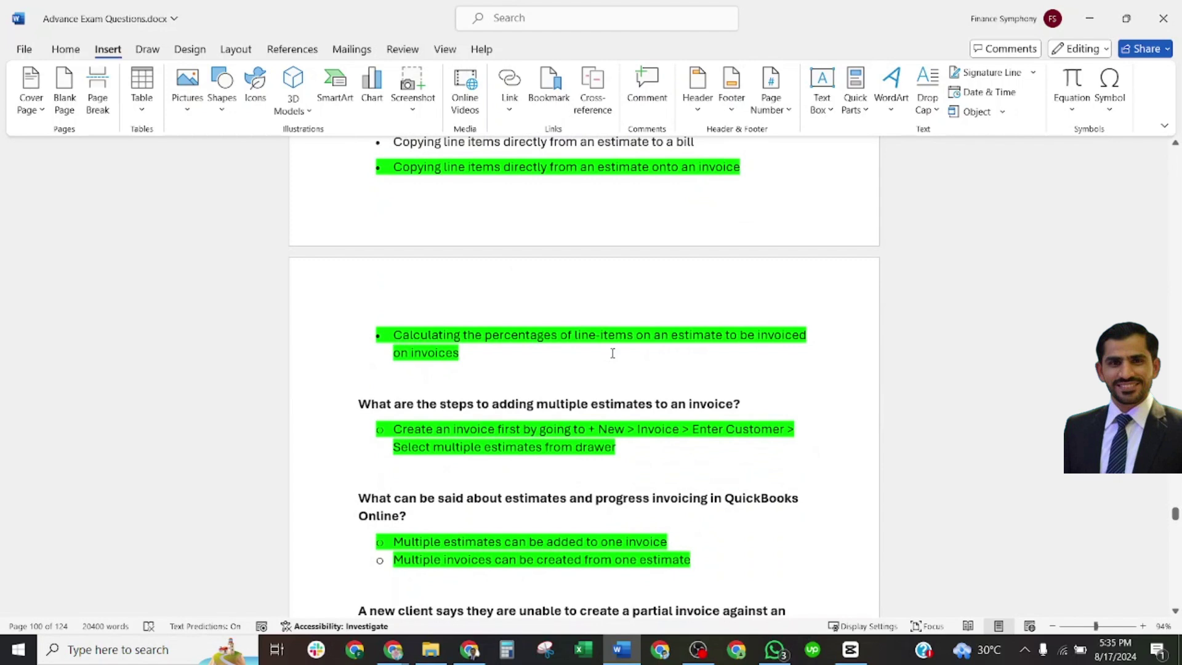
scroll(468, 353, "down", 1)
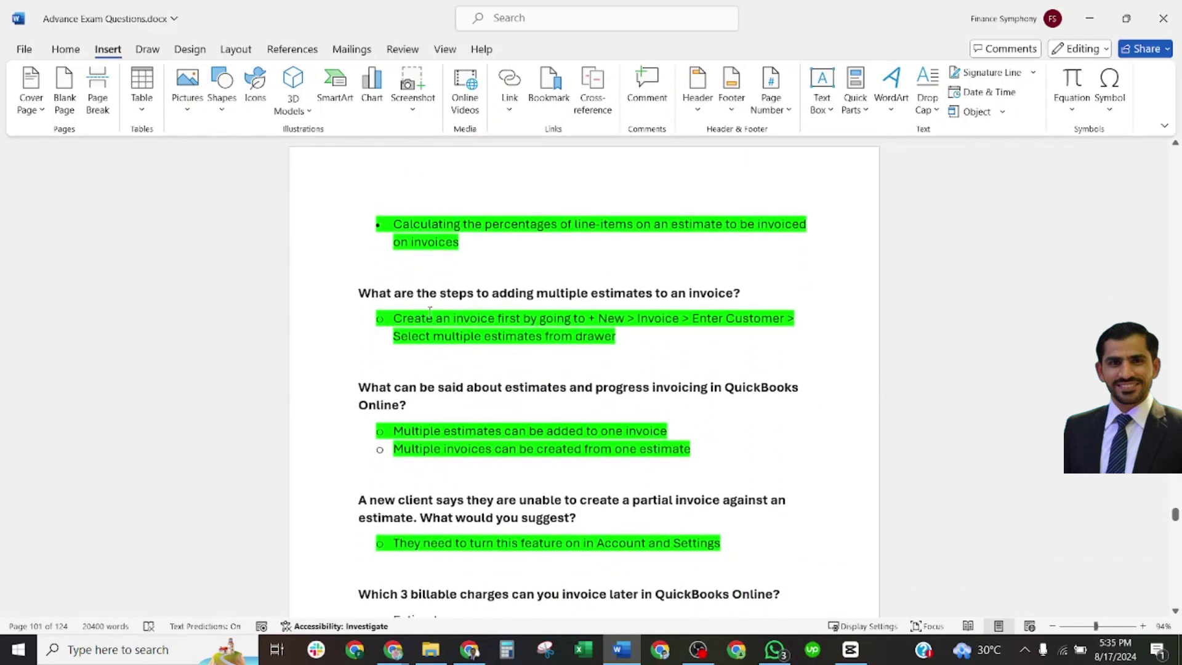
scroll(480, 300, "down", 1)
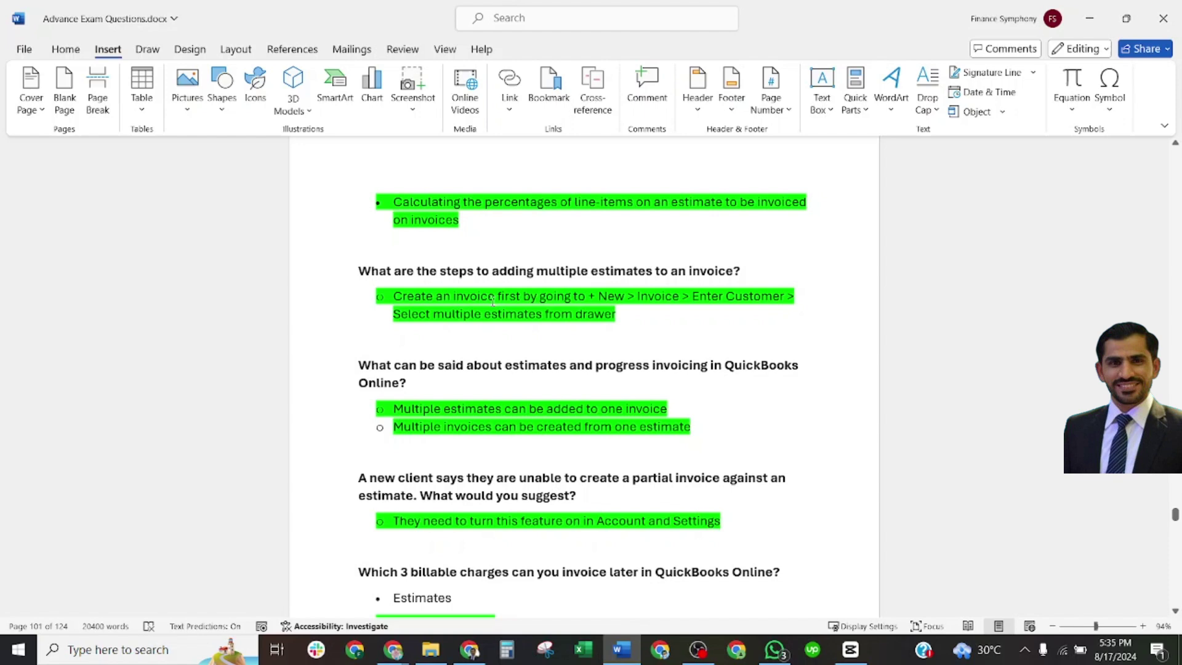
scroll(491, 344, "down", 2)
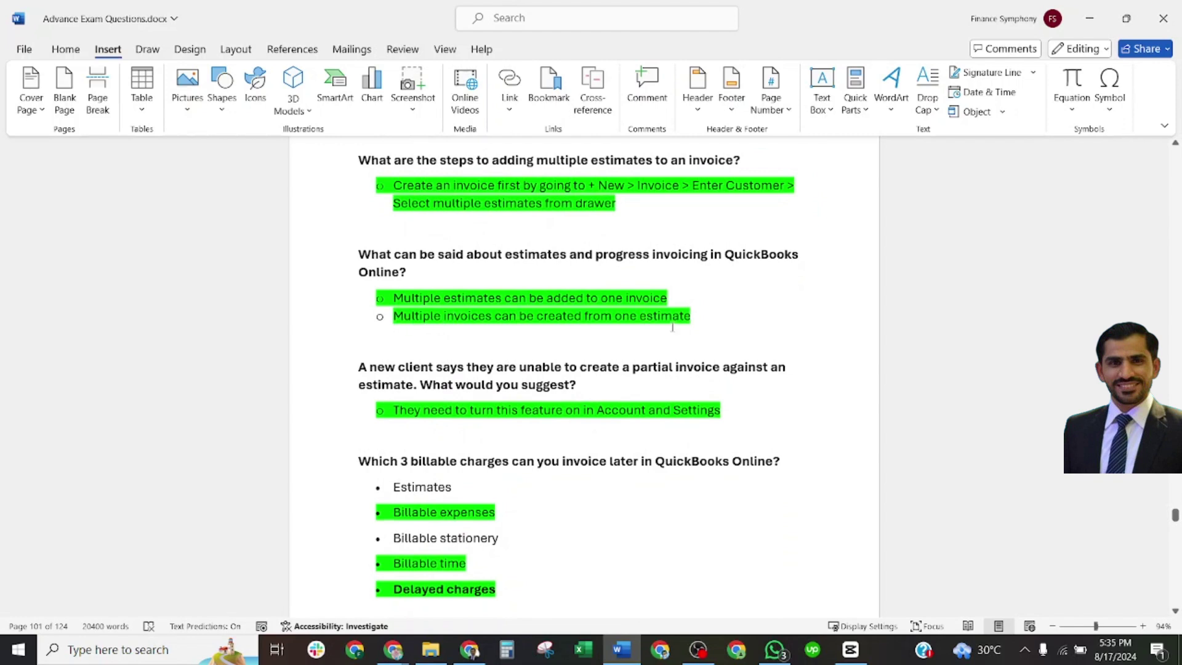
scroll(645, 325, "down", 2)
scroll(517, 277, "down", 2)
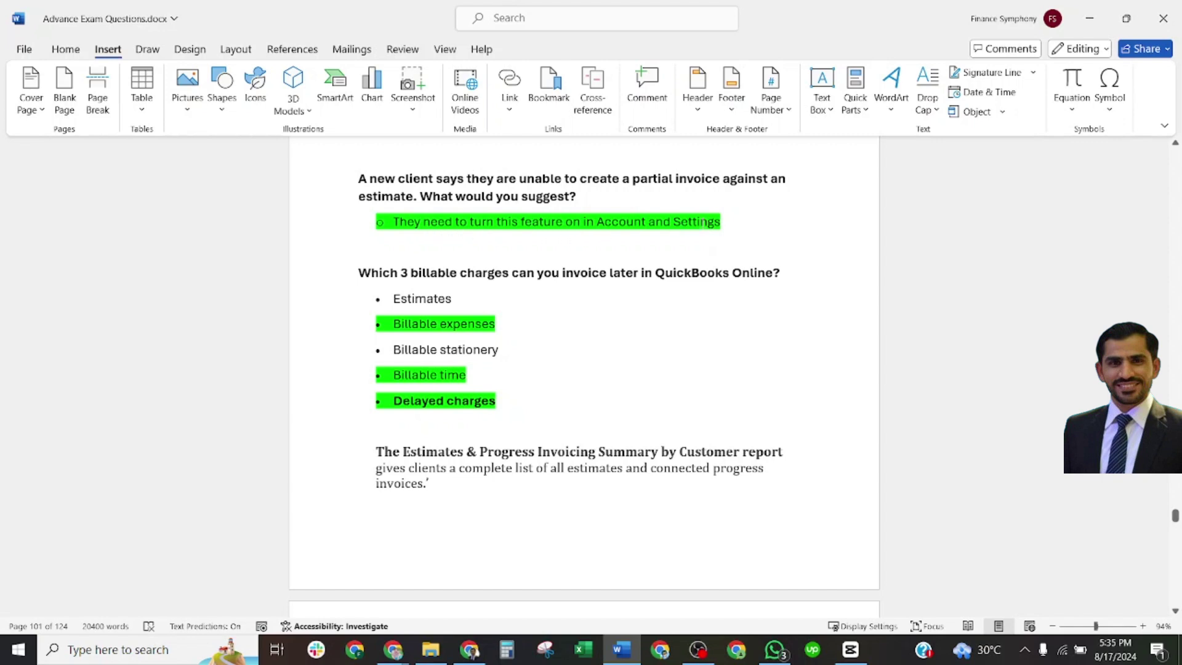
scroll(584, 369, "down", 1)
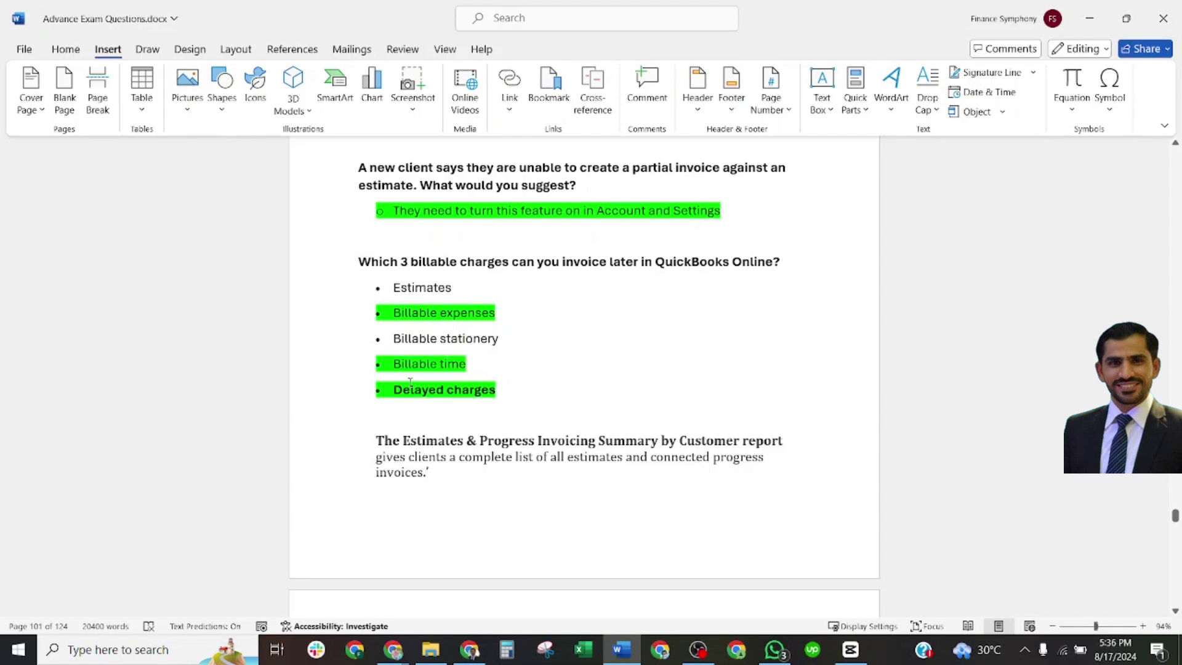
scroll(502, 385, "down", 5)
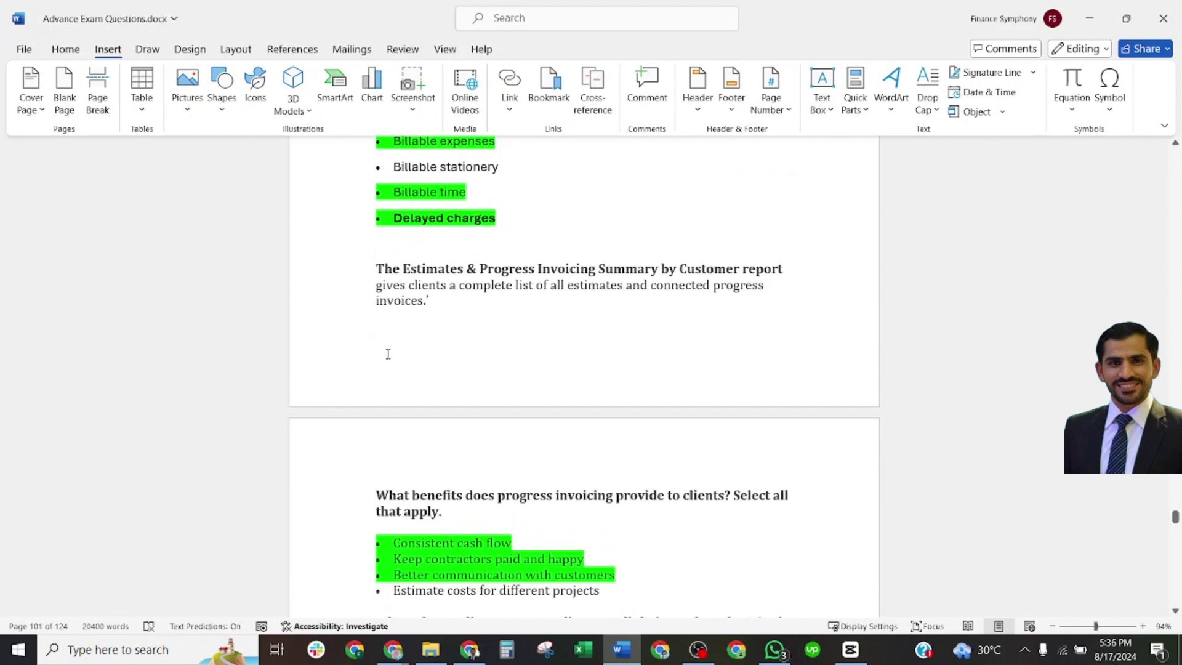
scroll(379, 334, "down", 2)
scroll(365, 335, "down", 1)
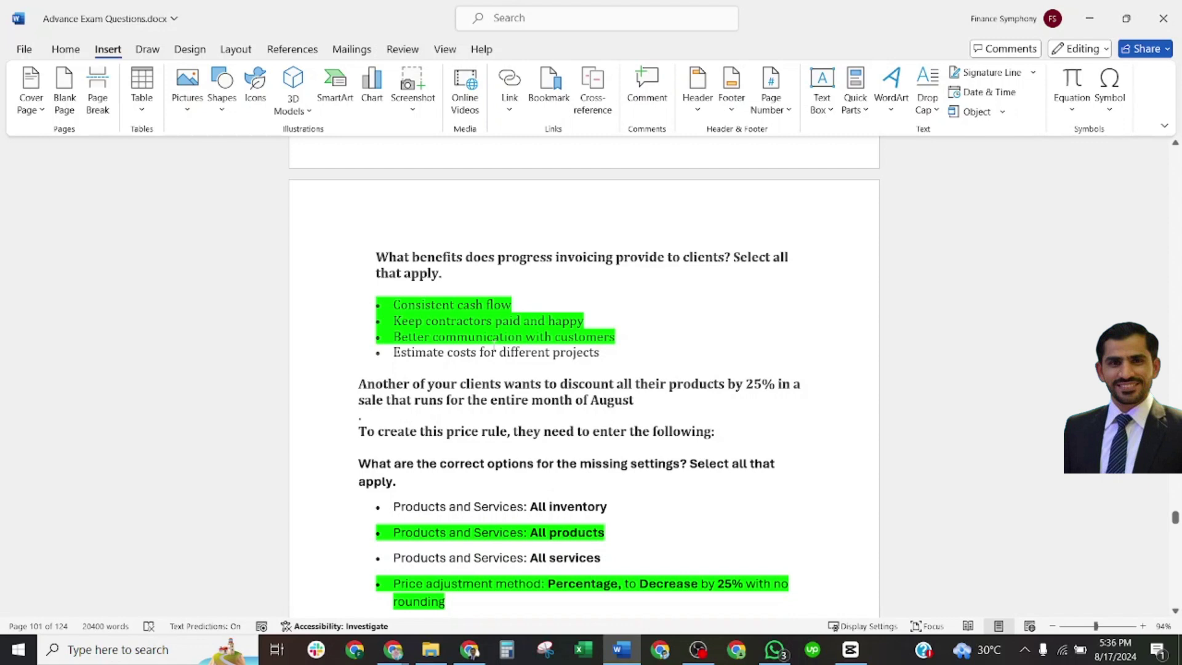
scroll(556, 336, "down", 2)
scroll(545, 331, "down", 1)
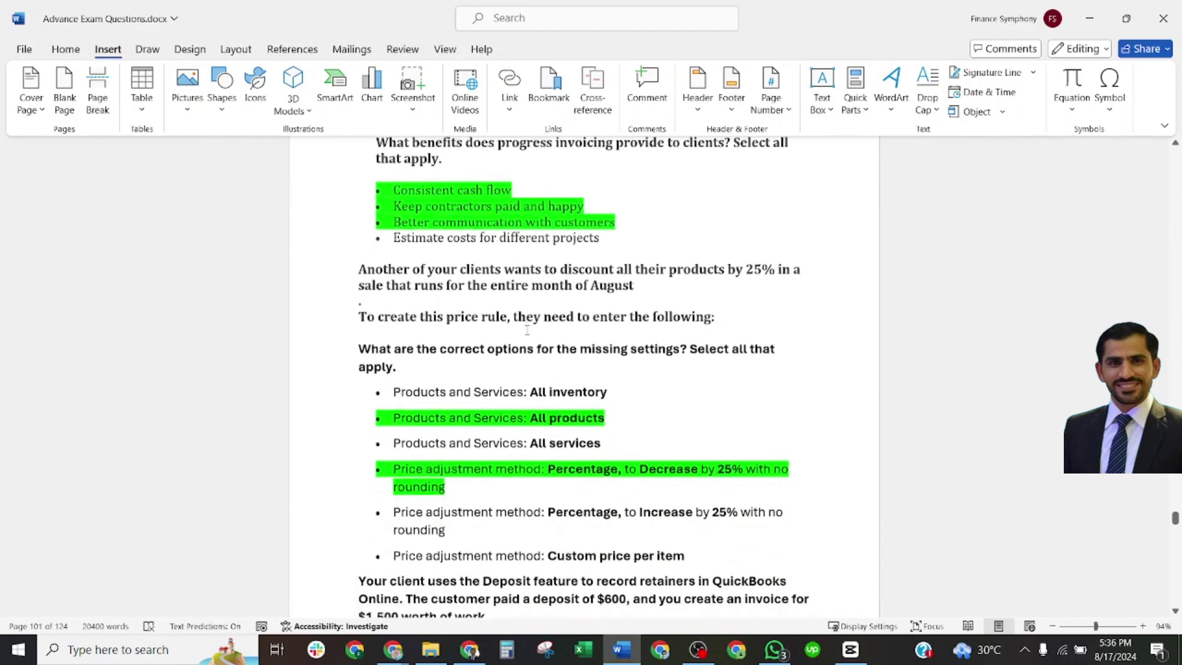
scroll(536, 328, "down", 1)
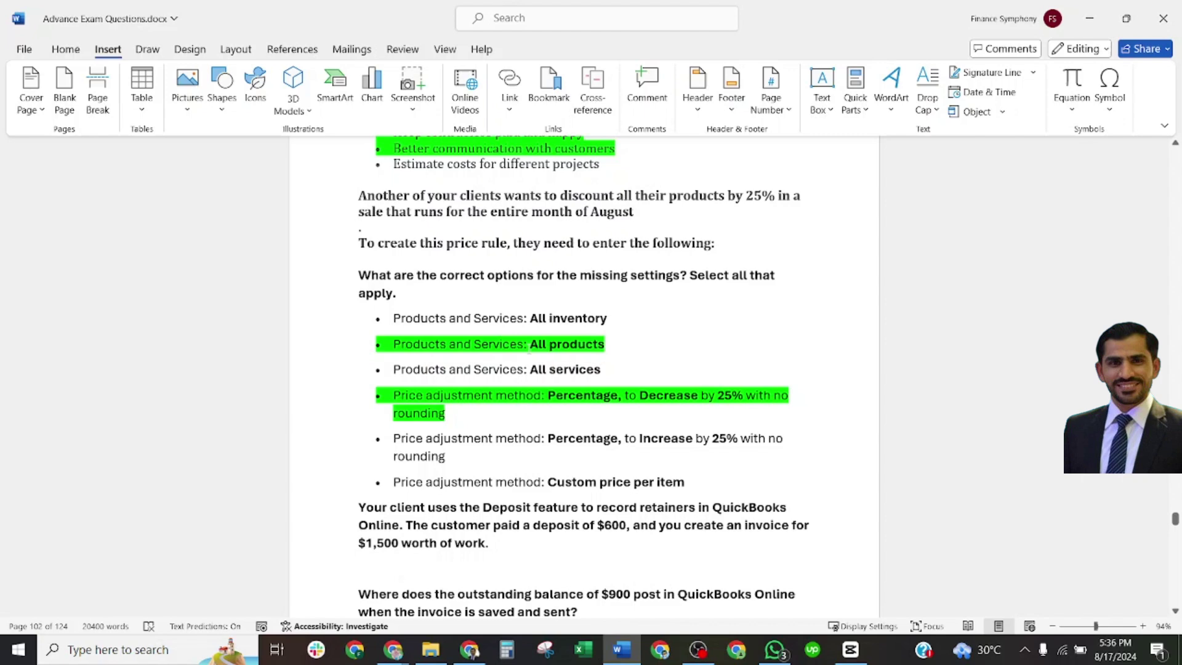
scroll(527, 344, "down", 1)
scroll(527, 342, "down", 1)
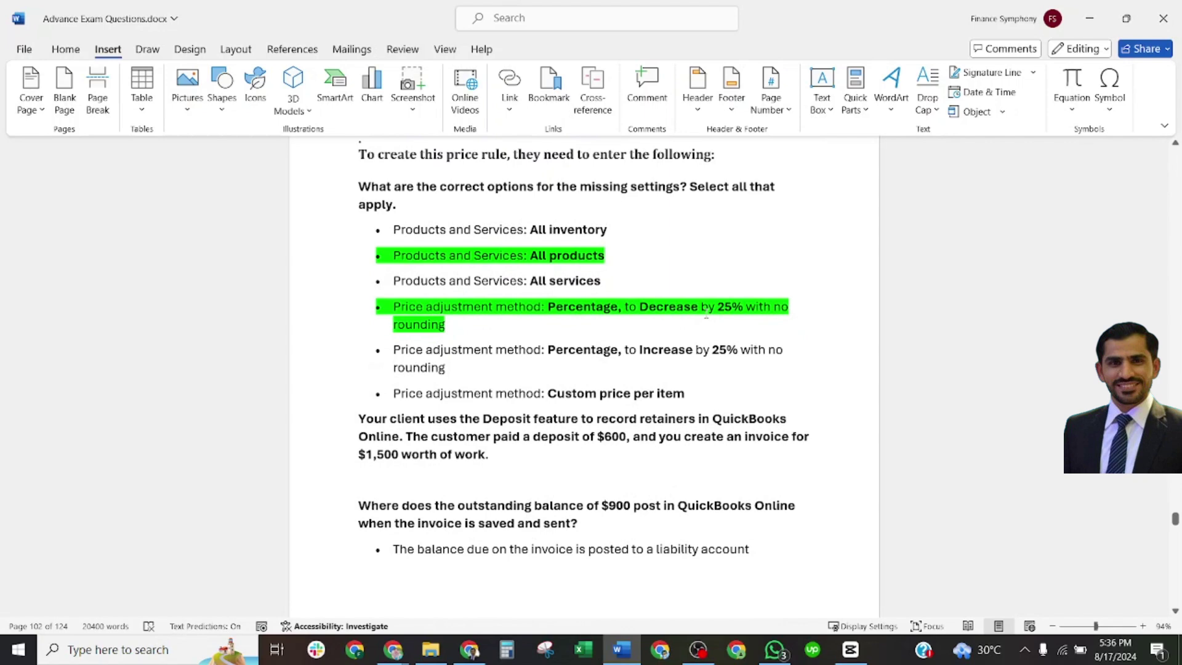
scroll(553, 317, "down", 2)
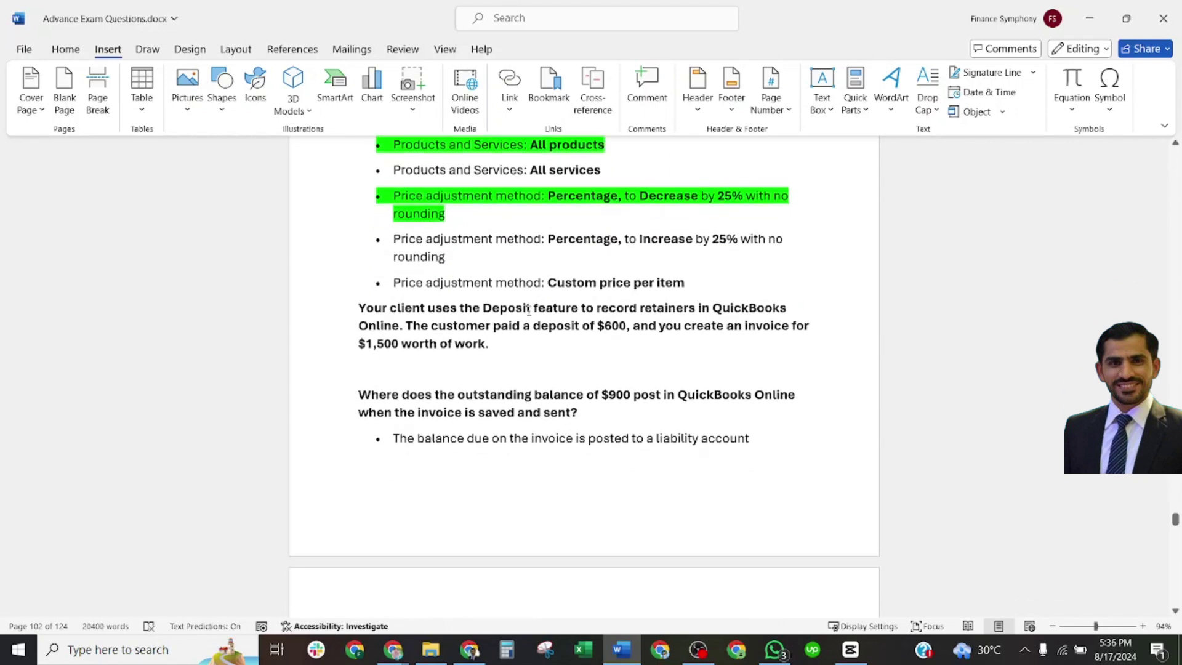
scroll(536, 310, "down", 2)
scroll(522, 305, "down", 1)
scroll(521, 304, "up", 1)
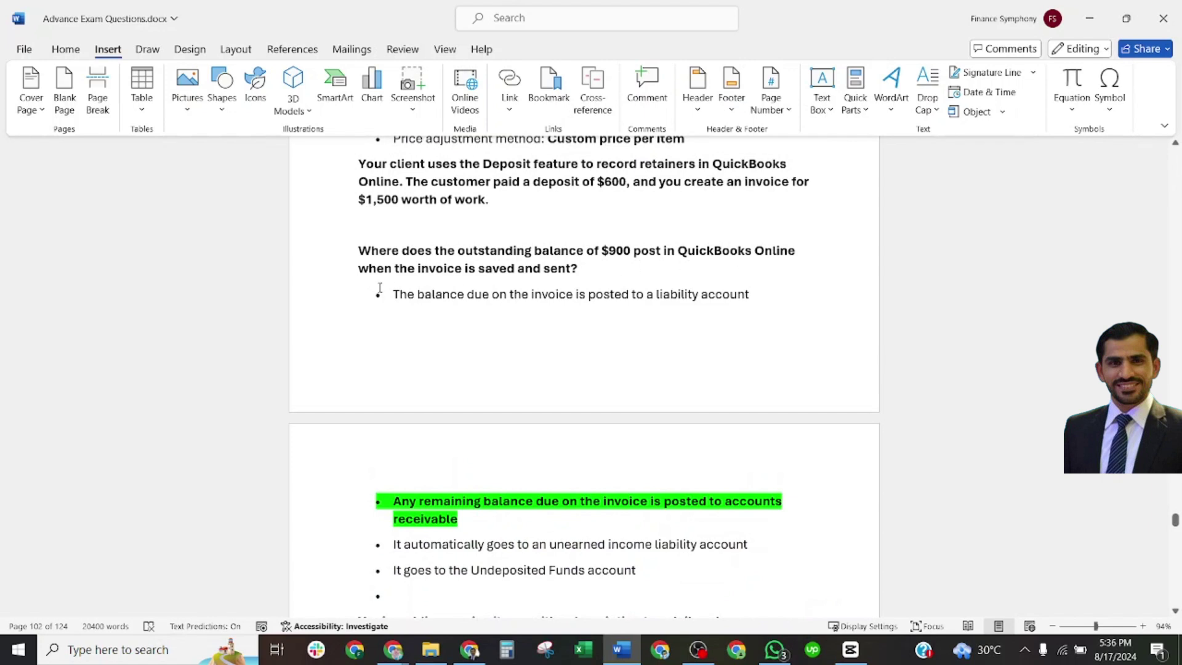
scroll(538, 282, "up", 1)
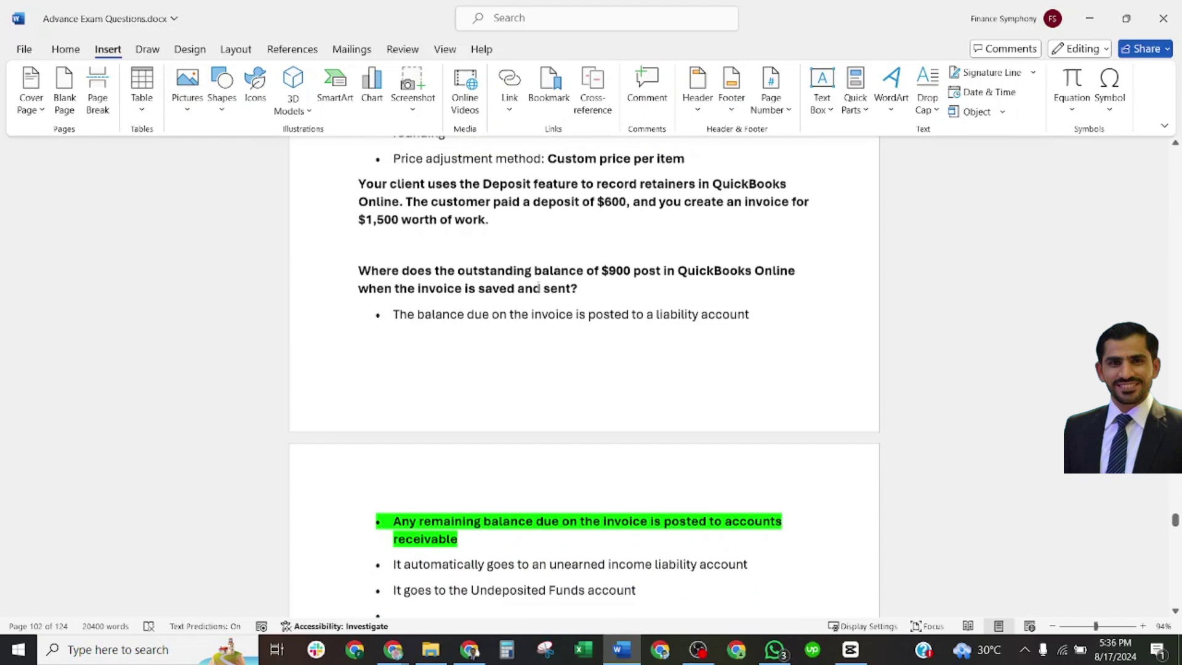
scroll(407, 335, "down", 2)
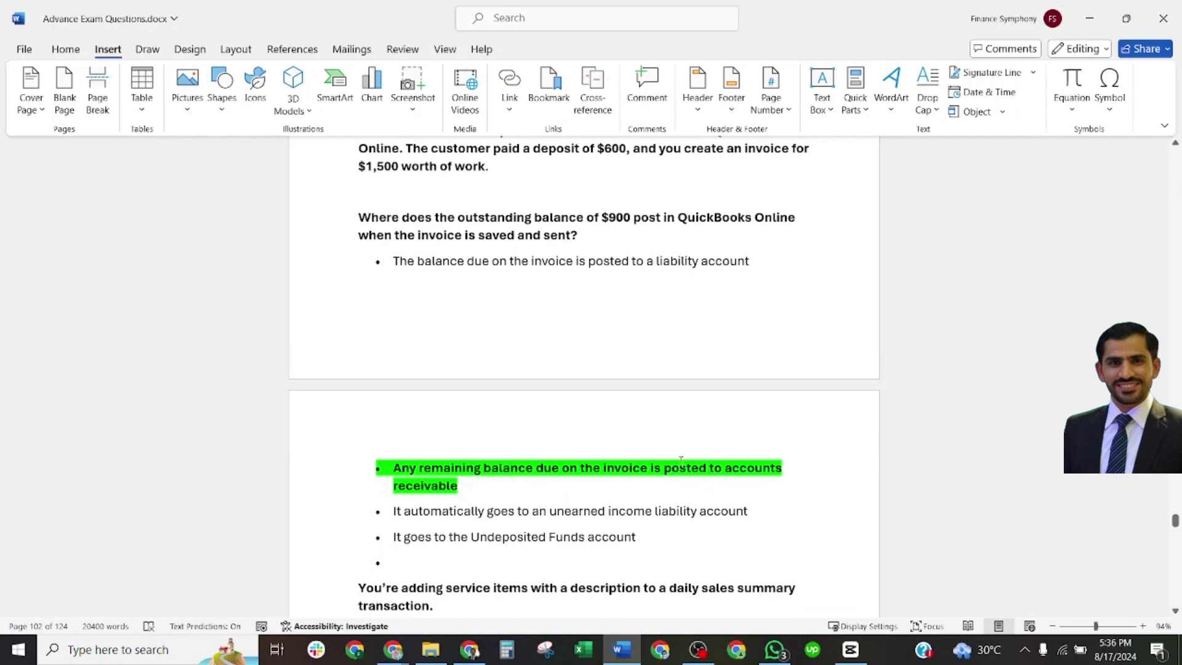
scroll(429, 444, "down", 3)
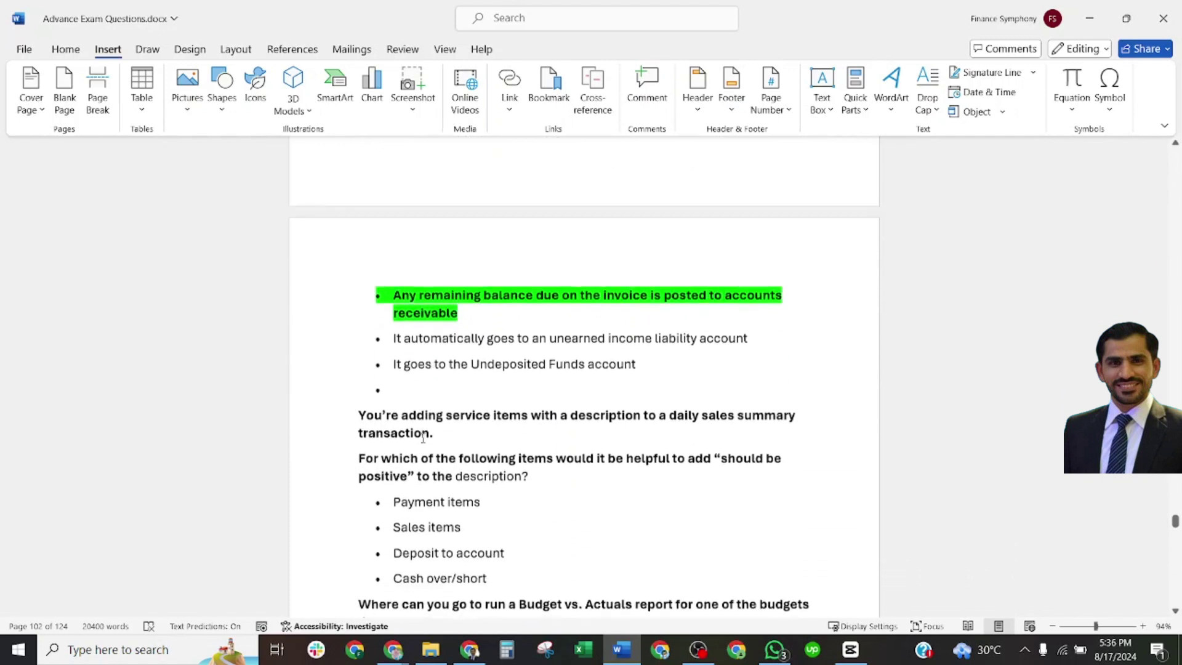
scroll(424, 434, "down", 2)
scroll(419, 421, "down", 1)
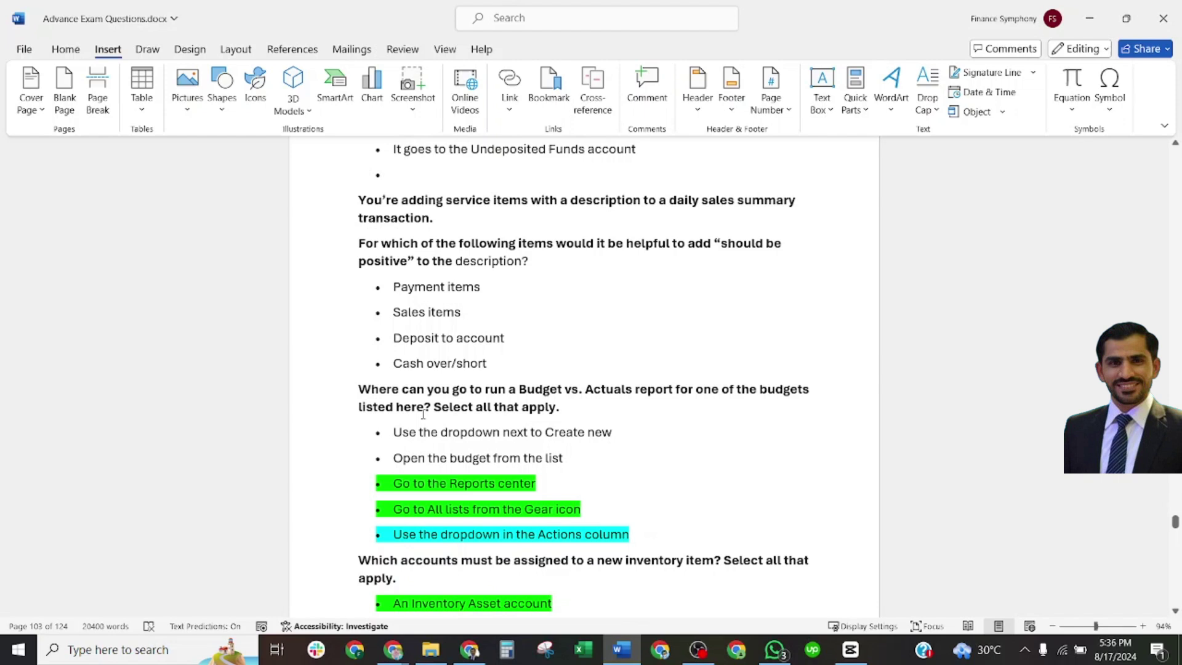
scroll(423, 413, "down", 1)
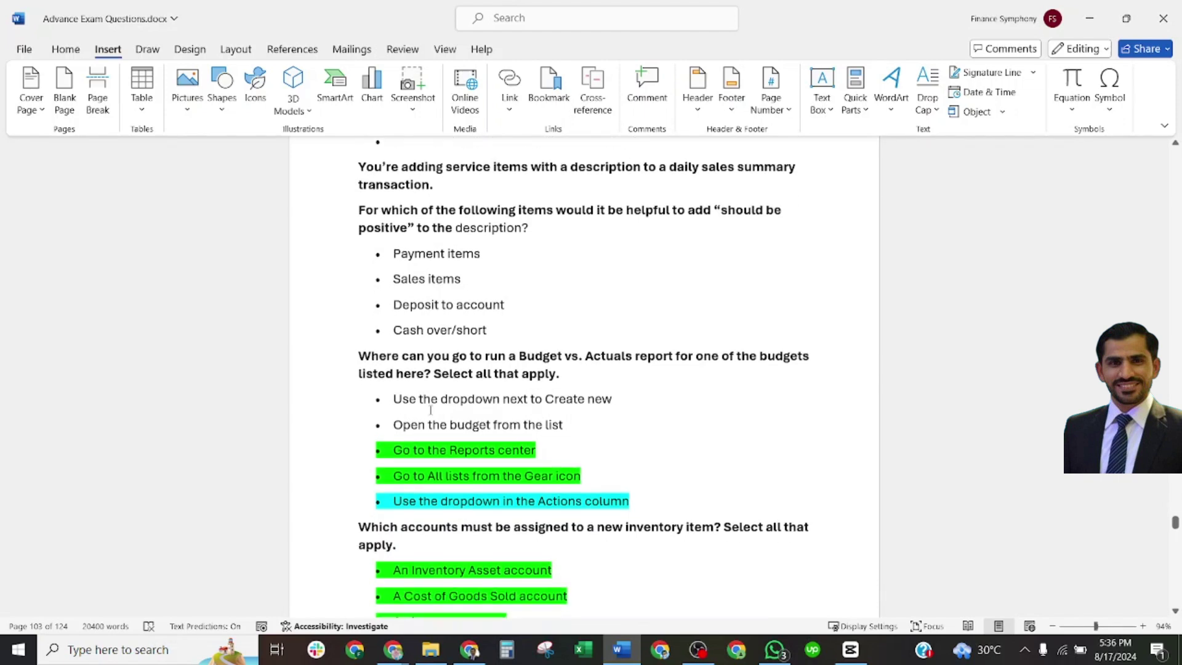
scroll(430, 403, "down", 2)
scroll(432, 399, "down", 1)
scroll(434, 395, "down", 1)
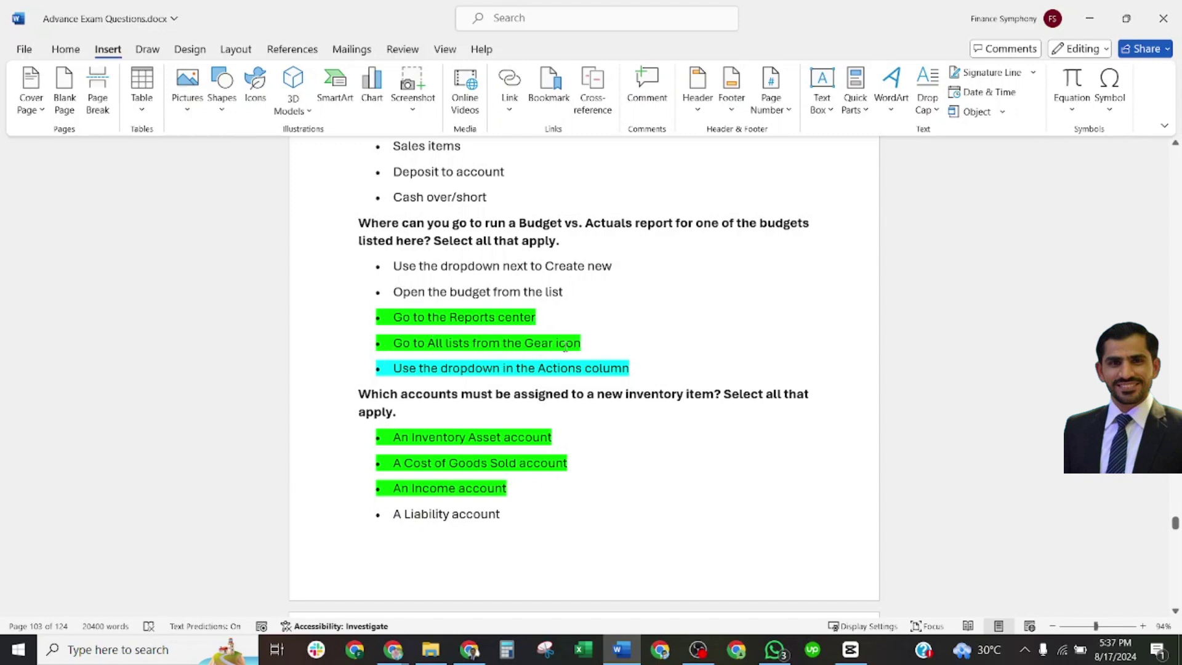
scroll(499, 305, "down", 2)
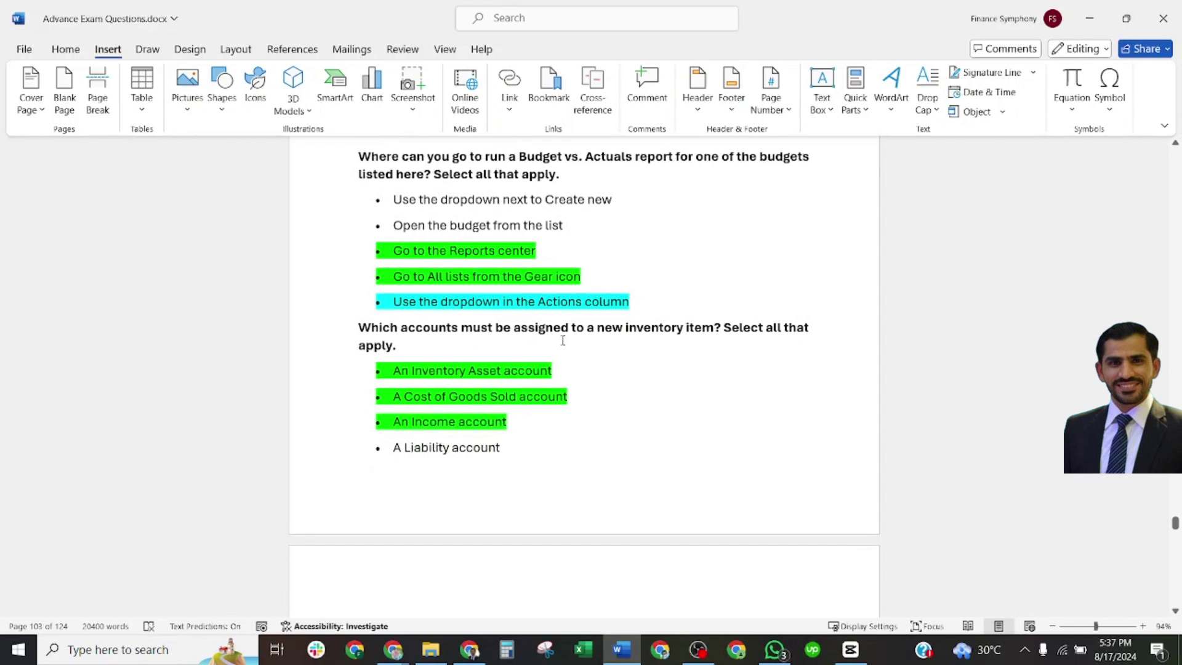
scroll(508, 340, "down", 3)
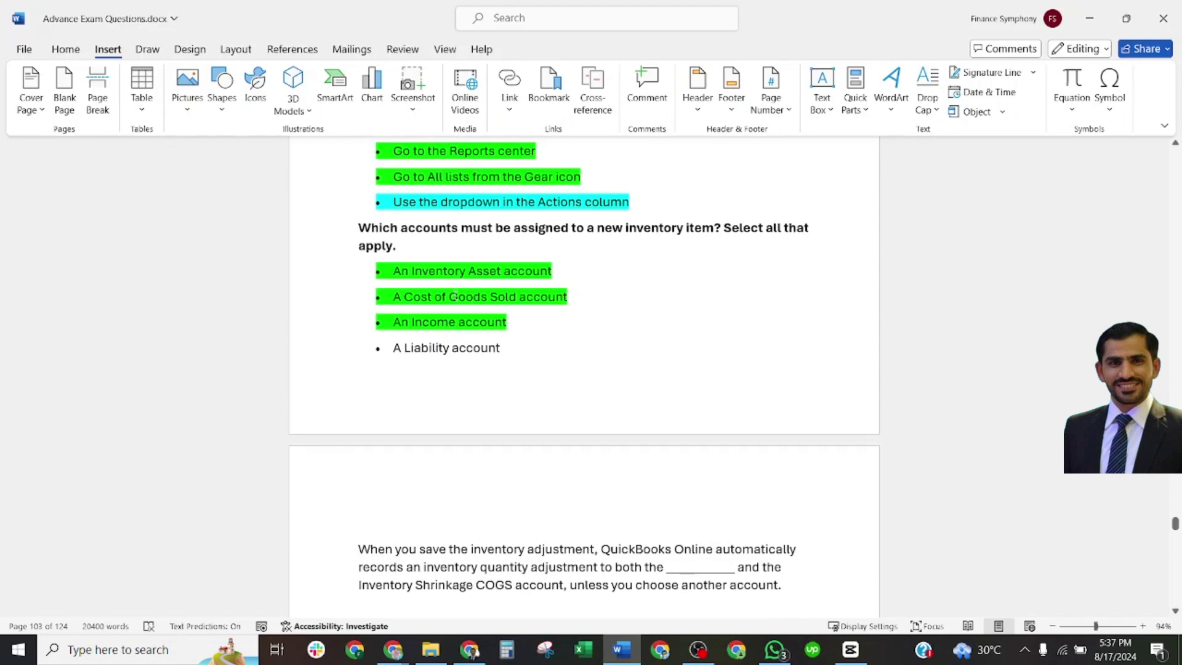
scroll(411, 333, "down", 4)
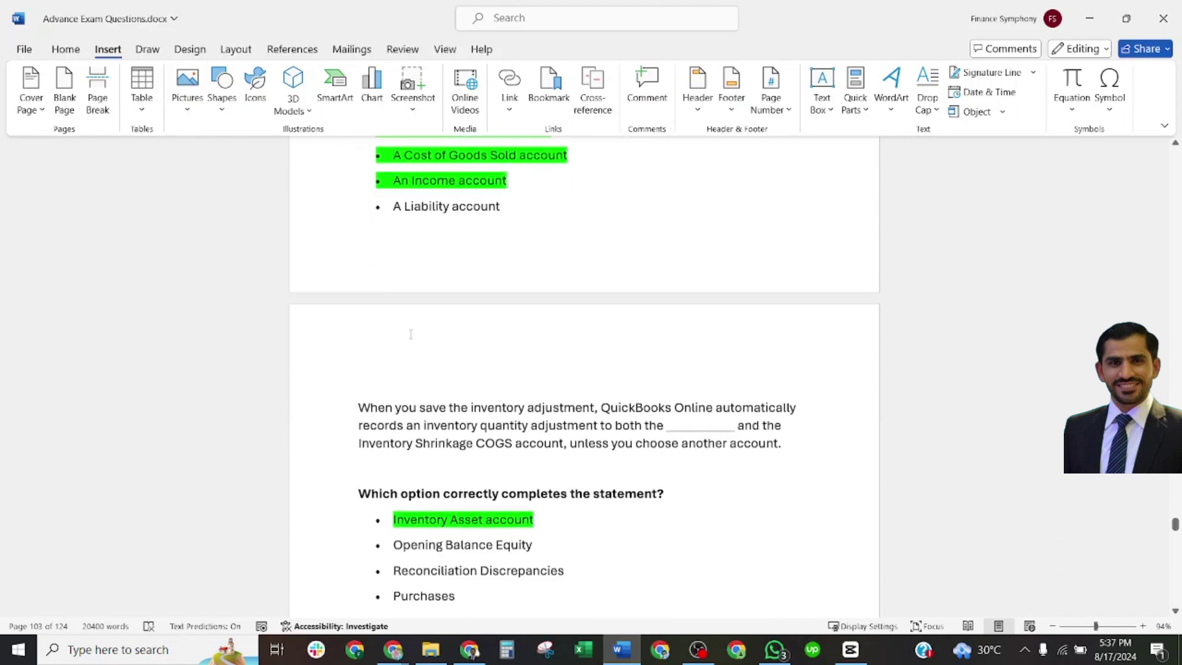
scroll(411, 332, "down", 5)
scroll(416, 304, "down", 1)
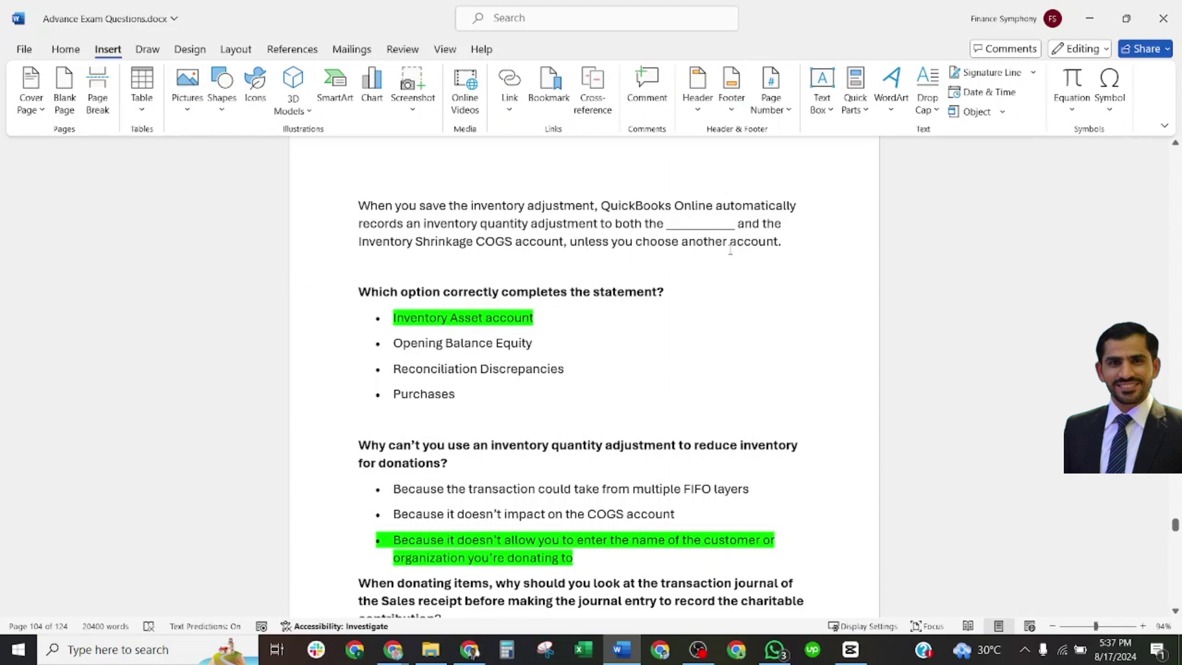
scroll(497, 297, "down", 2)
scroll(529, 259, "down", 2)
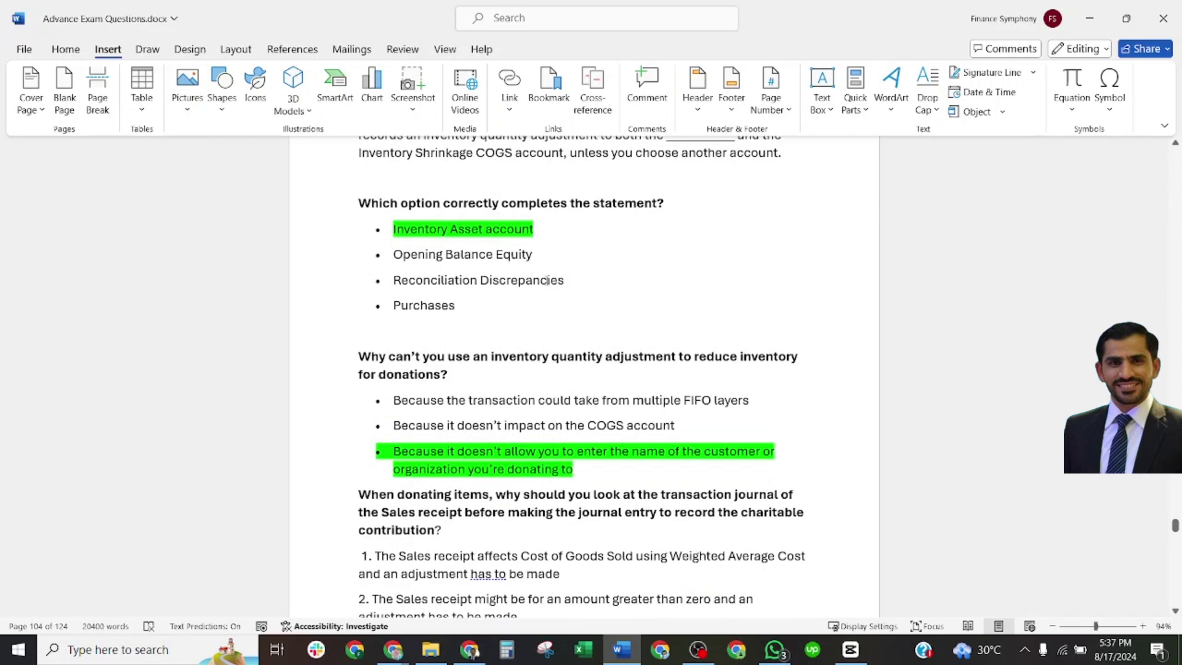
scroll(519, 251, "down", 2)
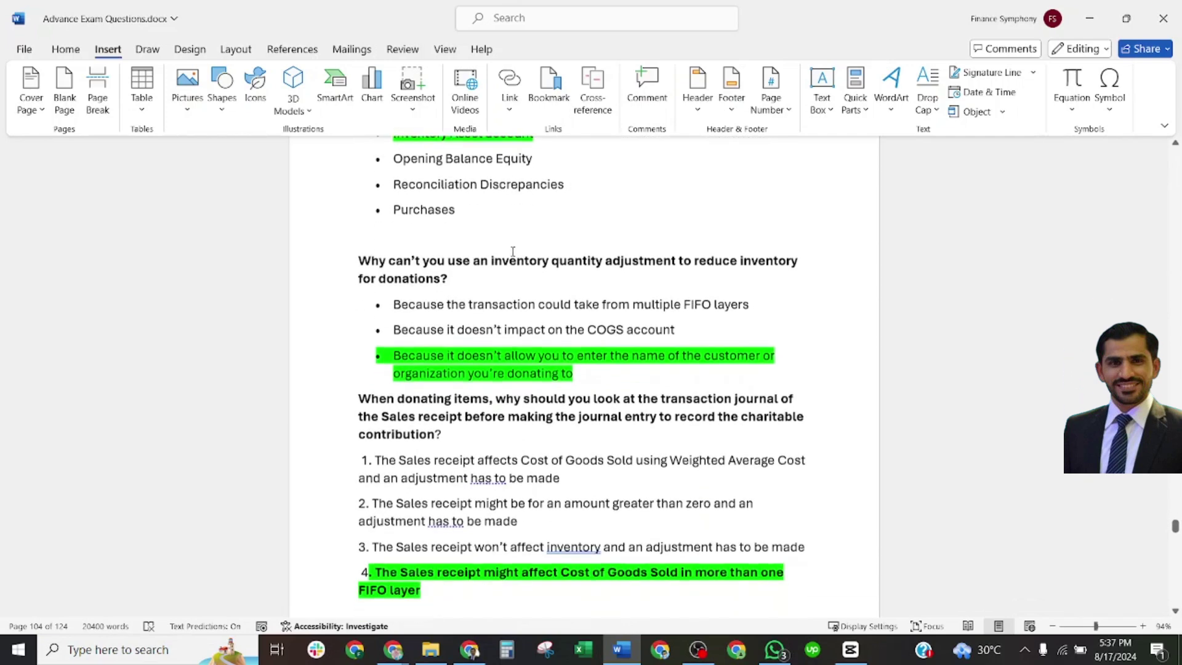
scroll(526, 232, "down", 1)
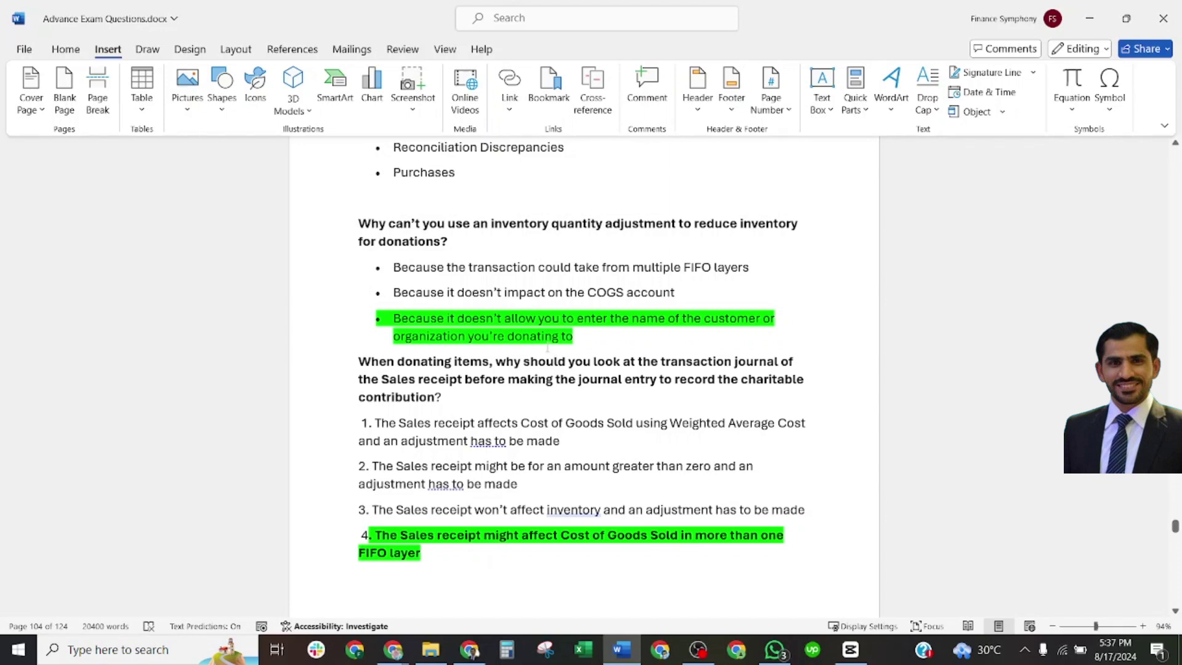
scroll(547, 347, "down", 2)
scroll(527, 347, "down", 2)
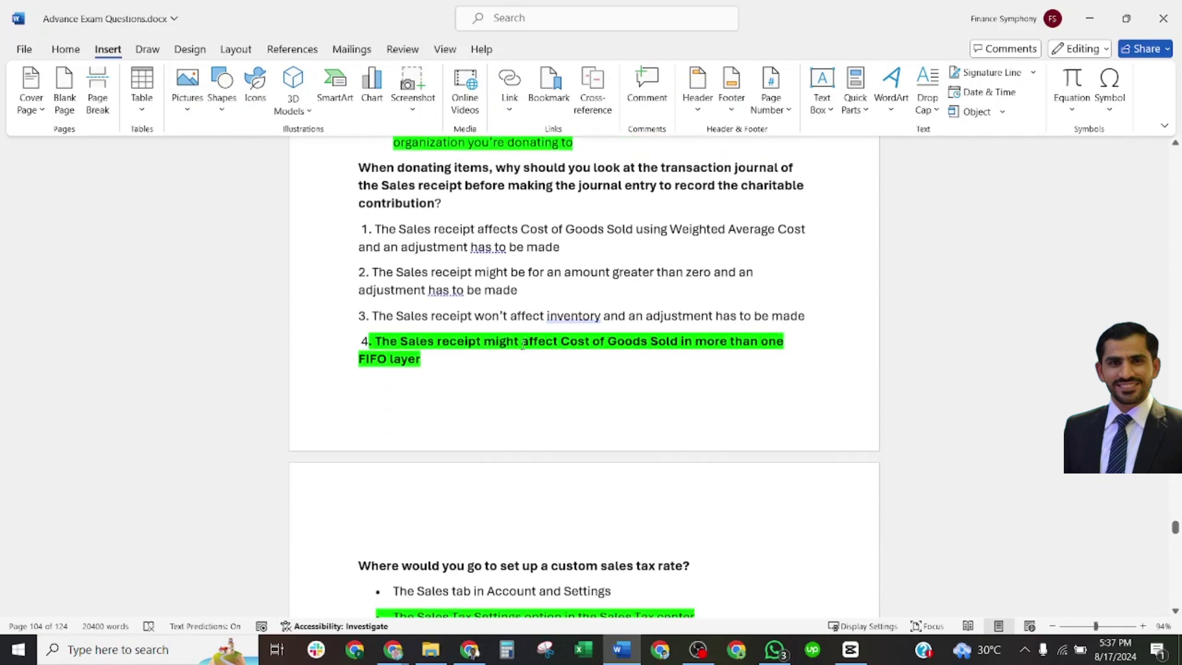
scroll(507, 346, "up", 1)
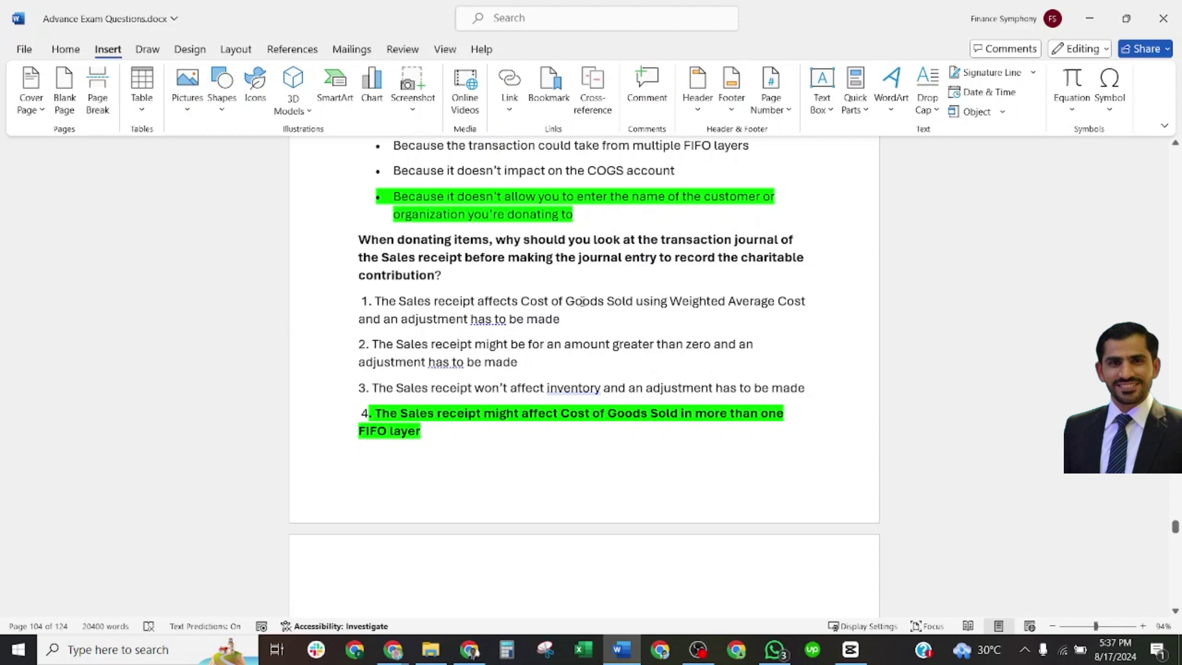
scroll(443, 309, "down", 2)
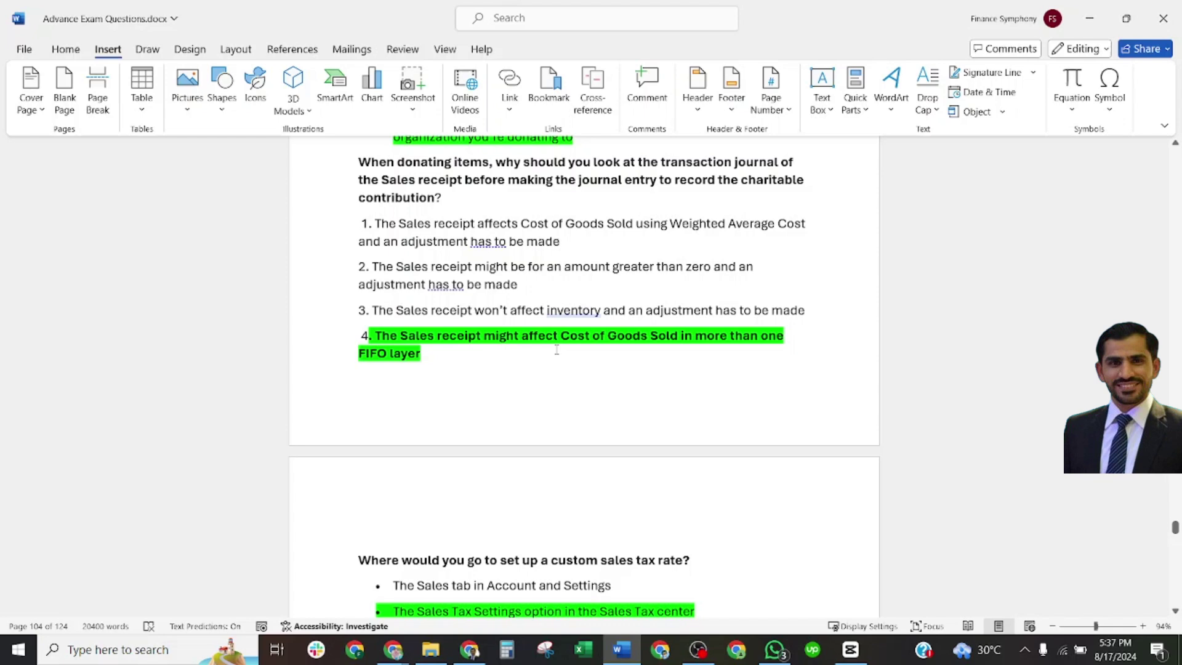
scroll(502, 378, "down", 3)
scroll(502, 370, "down", 3)
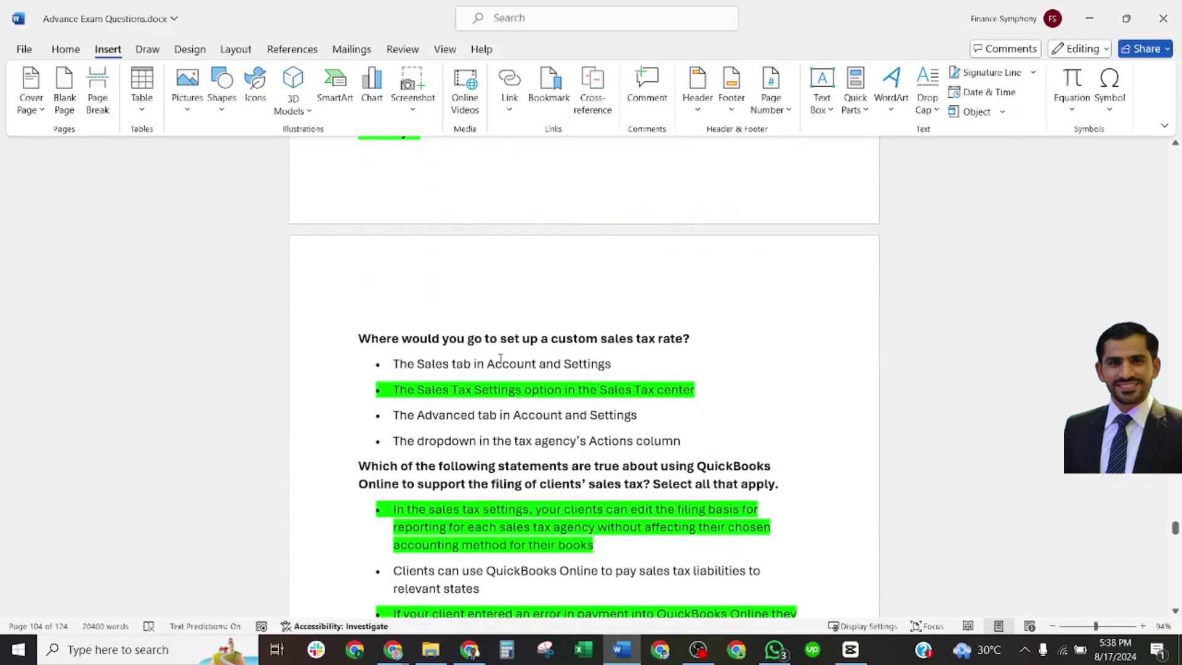
scroll(501, 358, "down", 3)
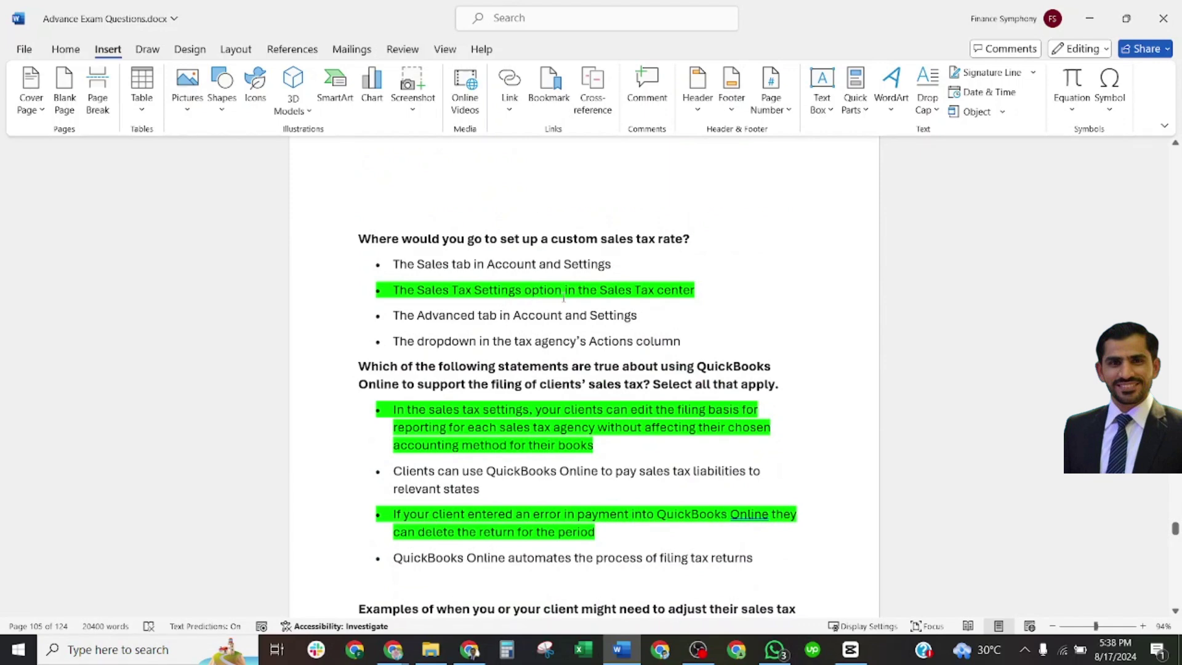
scroll(653, 304, "down", 3)
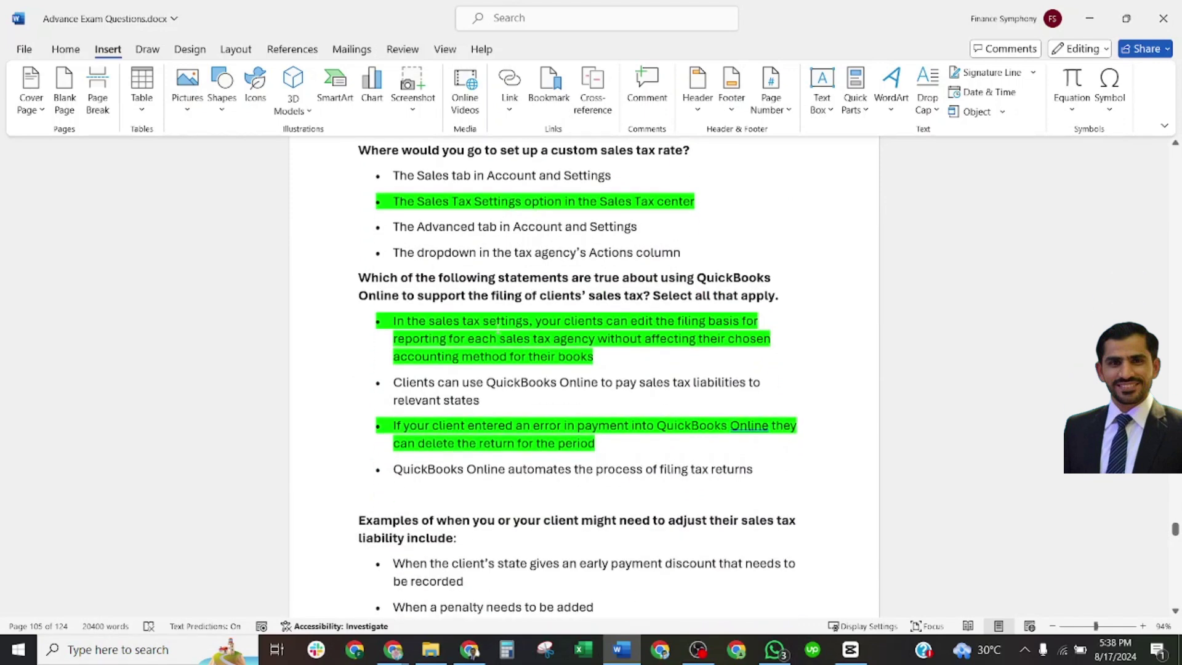
scroll(572, 287, "down", 2)
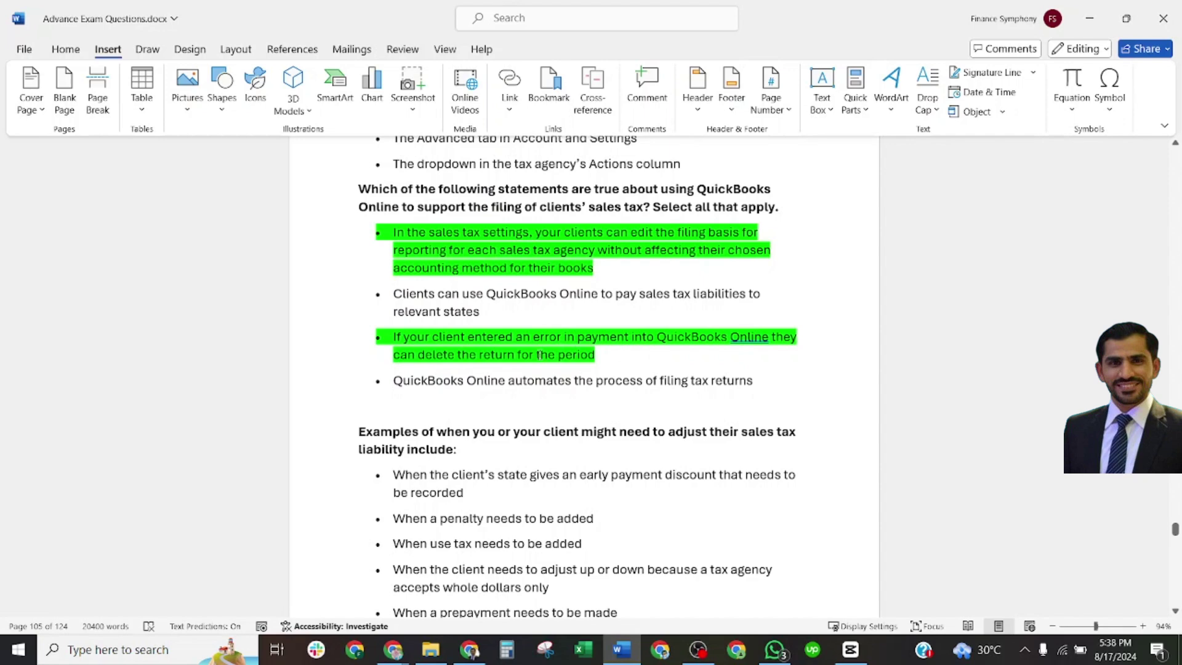
scroll(482, 366, "down", 2)
scroll(483, 366, "down", 2)
scroll(482, 367, "down", 2)
scroll(483, 367, "down", 1)
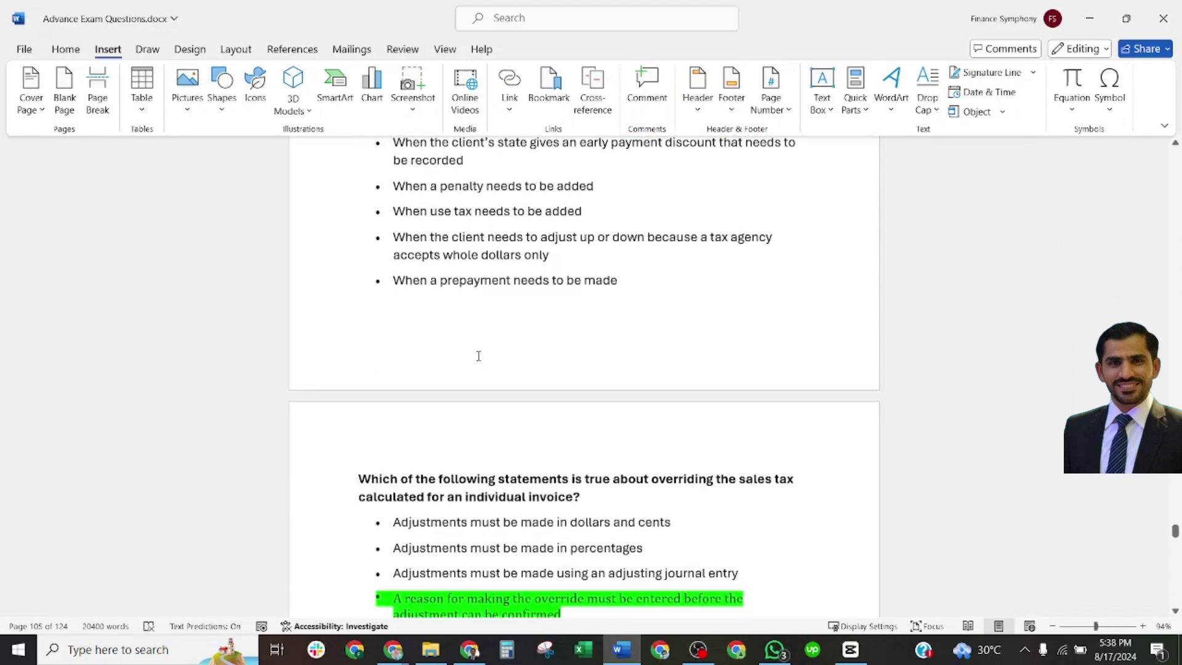
scroll(482, 367, "down", 2)
scroll(491, 334, "down", 1)
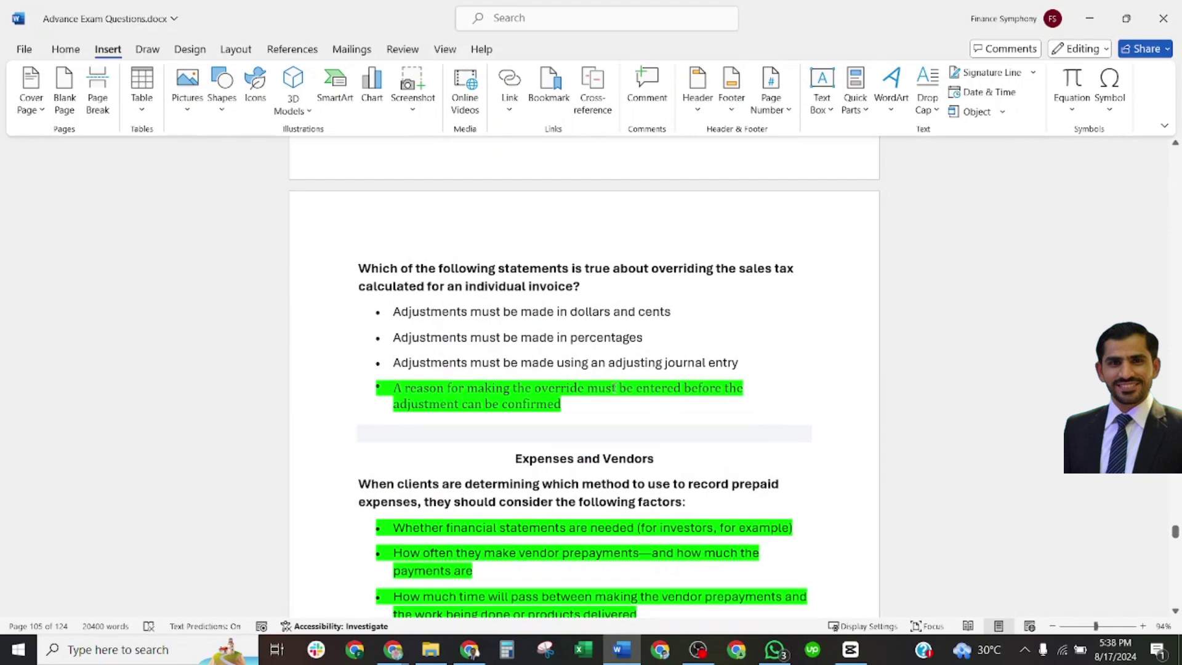
scroll(510, 413, "down", 1)
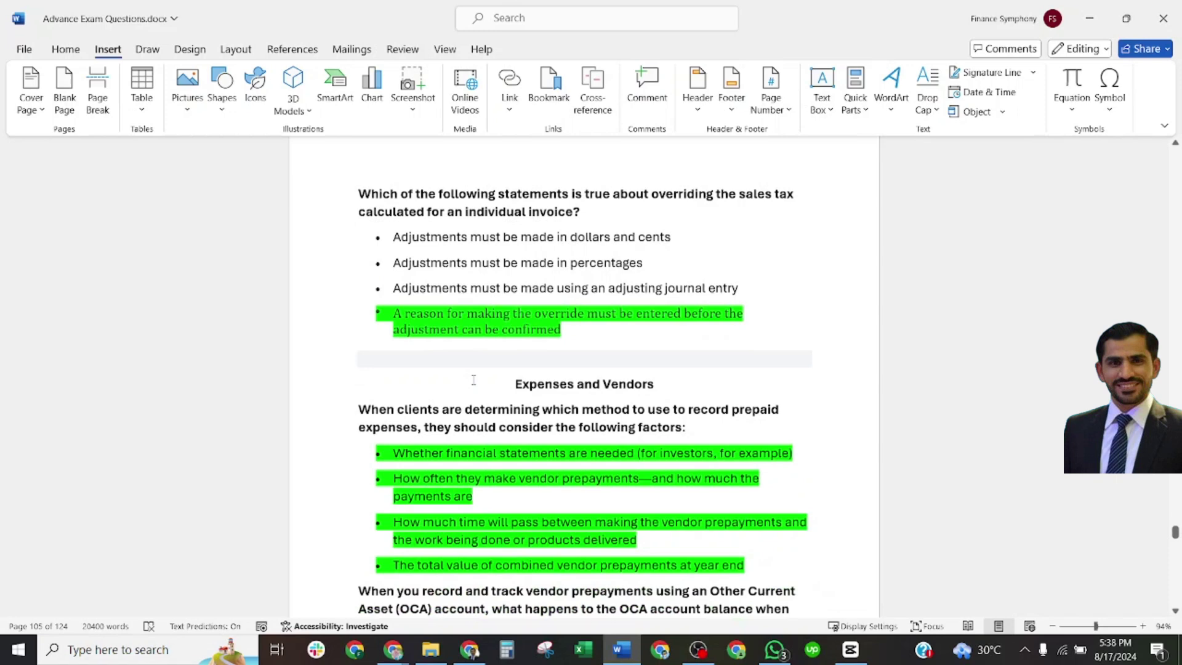
scroll(509, 413, "down", 2)
scroll(510, 412, "down", 1)
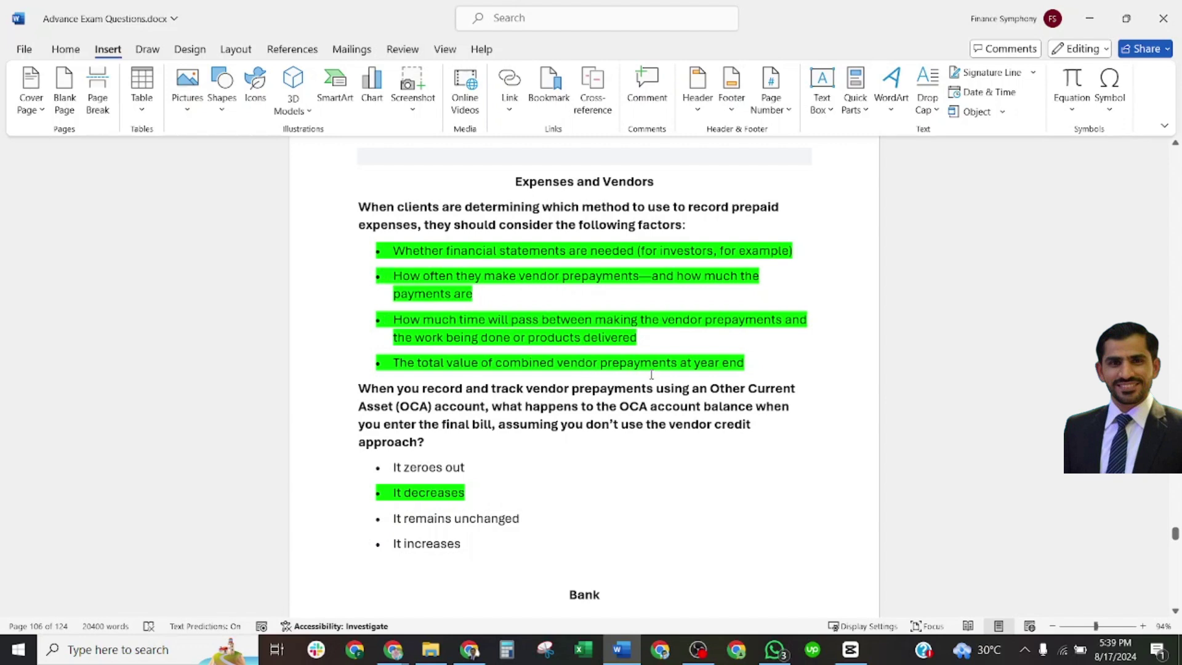
scroll(691, 372, "down", 1)
scroll(555, 333, "down", 1)
scroll(428, 286, "down", 1)
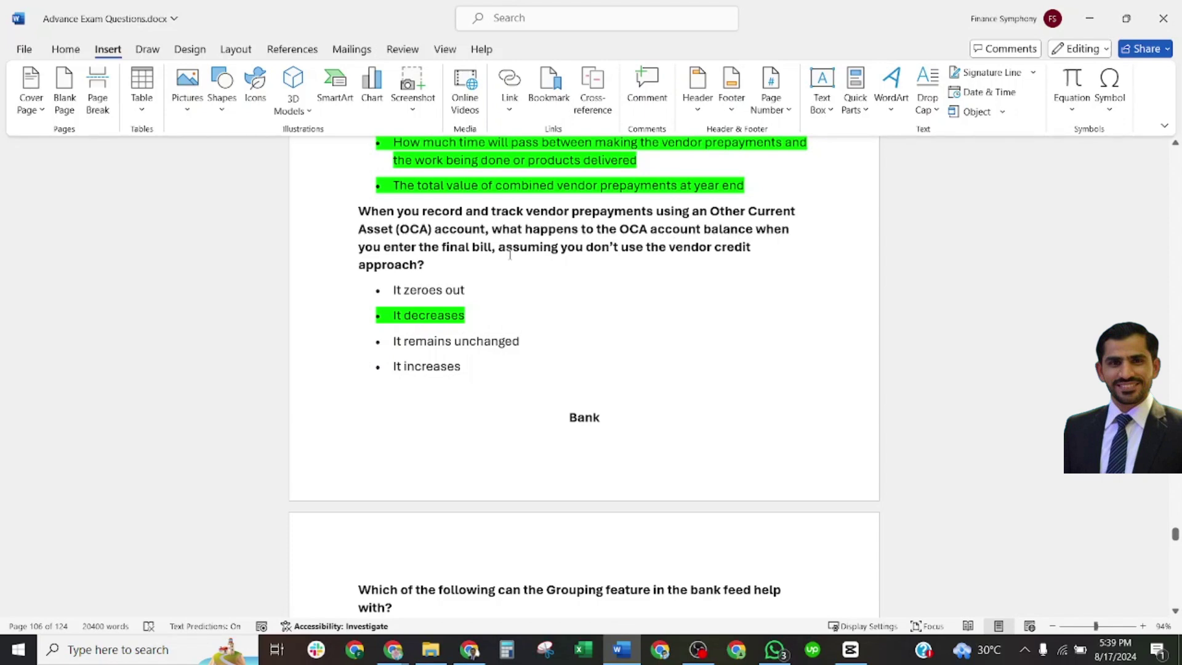
scroll(604, 259, "down", 2)
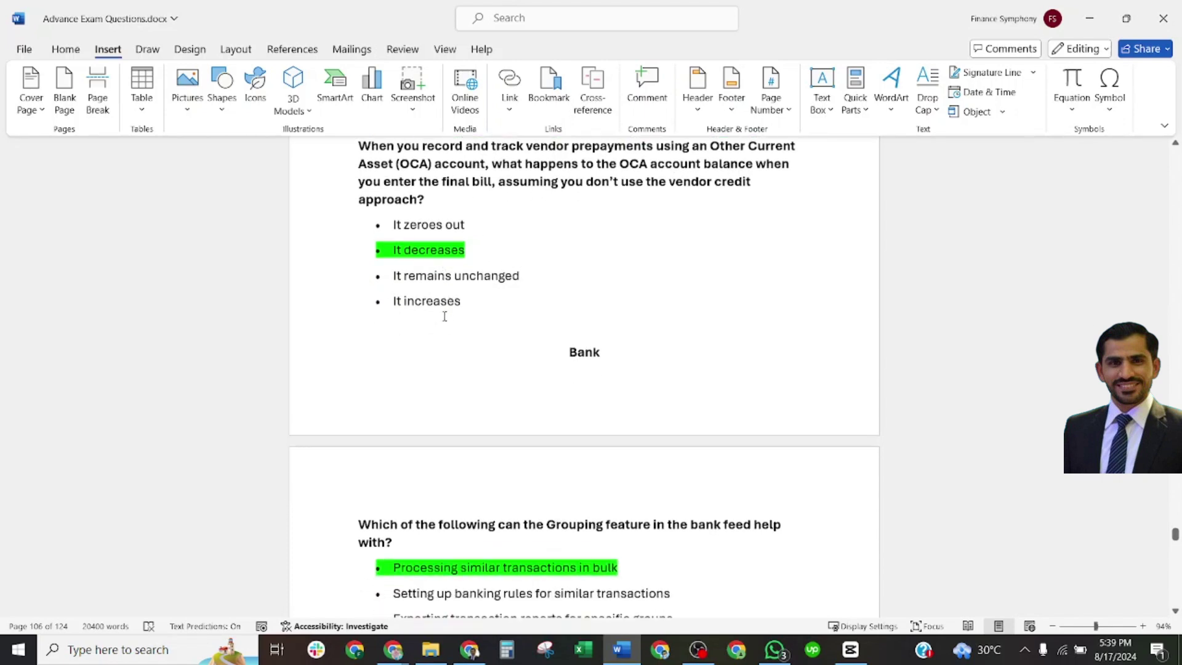
scroll(443, 314, "down", 1)
scroll(544, 286, "down", 2)
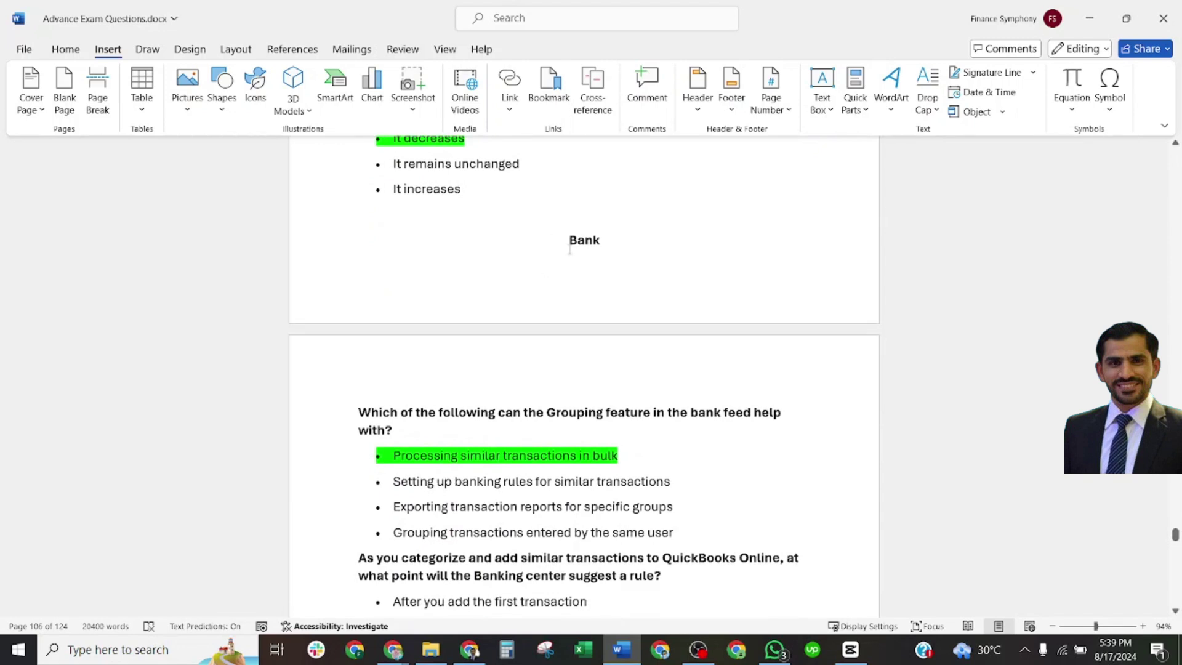
- Push the Bank heading onto a new page and highlight the 'When should you delete the rule?' question
key("ctrl+Return")
scroll(530, 281, "down", 2)
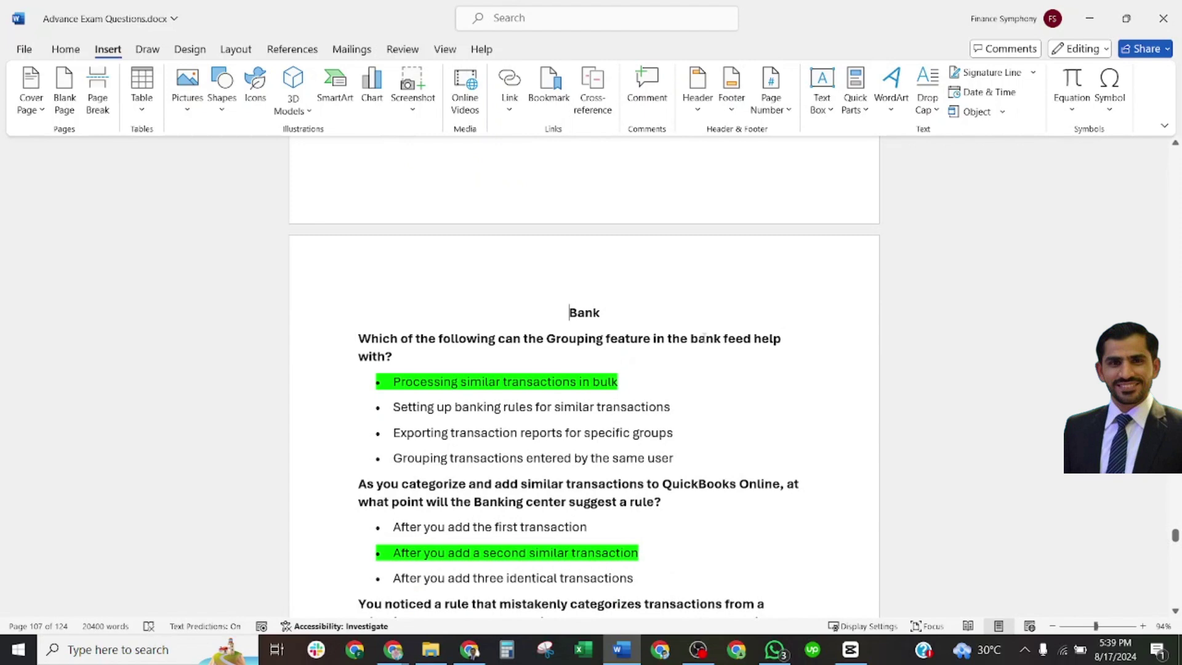
scroll(542, 294, "down", 2)
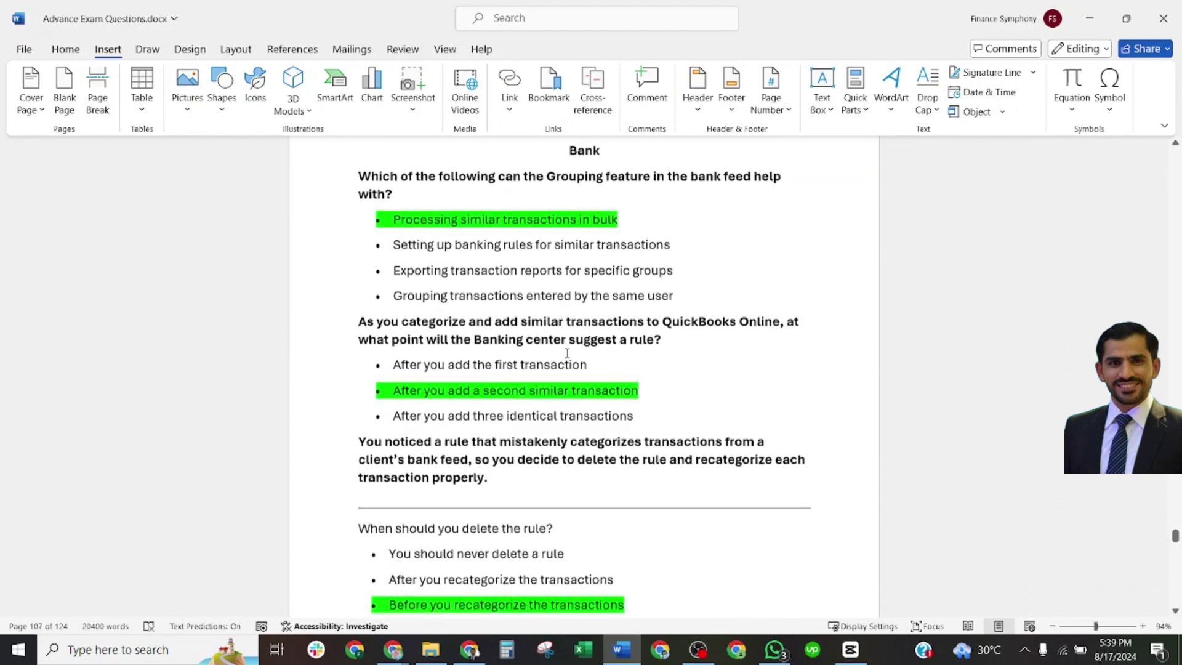
scroll(567, 354, "down", 1)
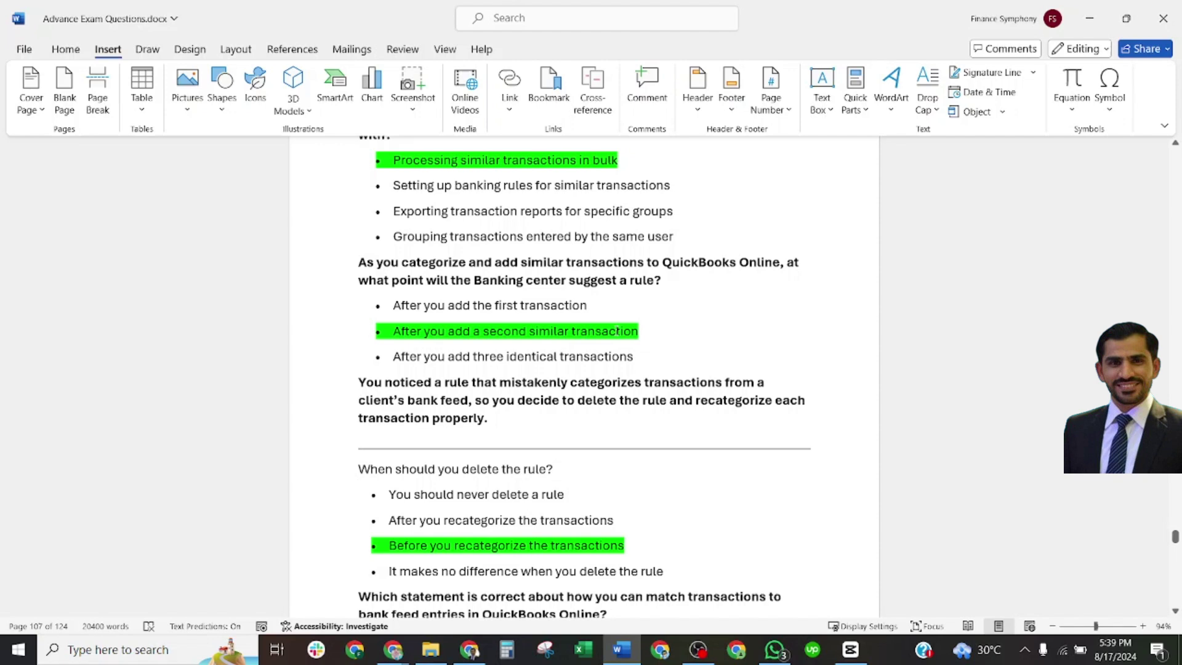
scroll(617, 331, "down", 2)
scroll(405, 245, "down", 1)
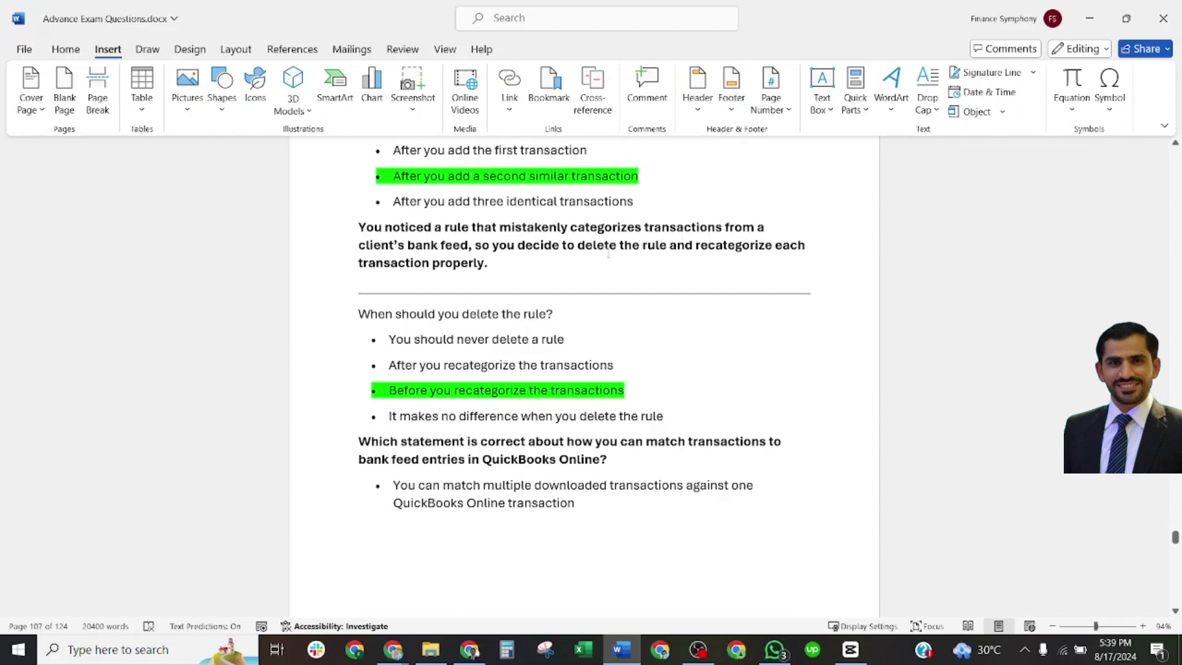
scroll(420, 272, "down", 2)
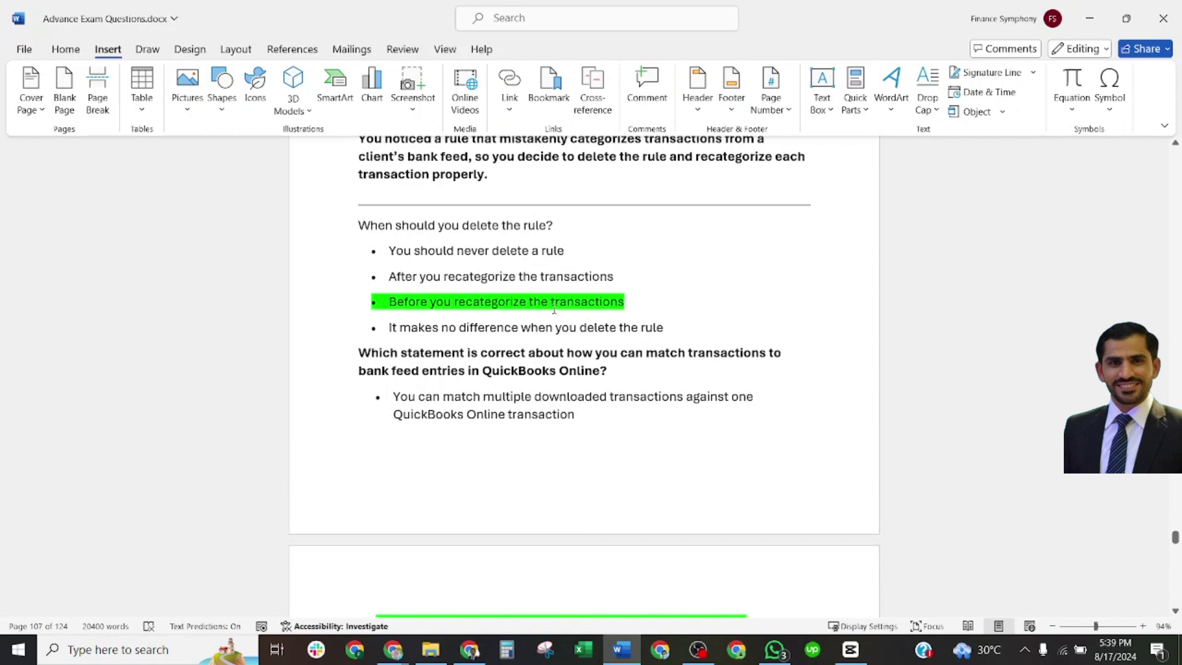
left_click(637, 295)
left_click_drag(574, 226, 360, 225)
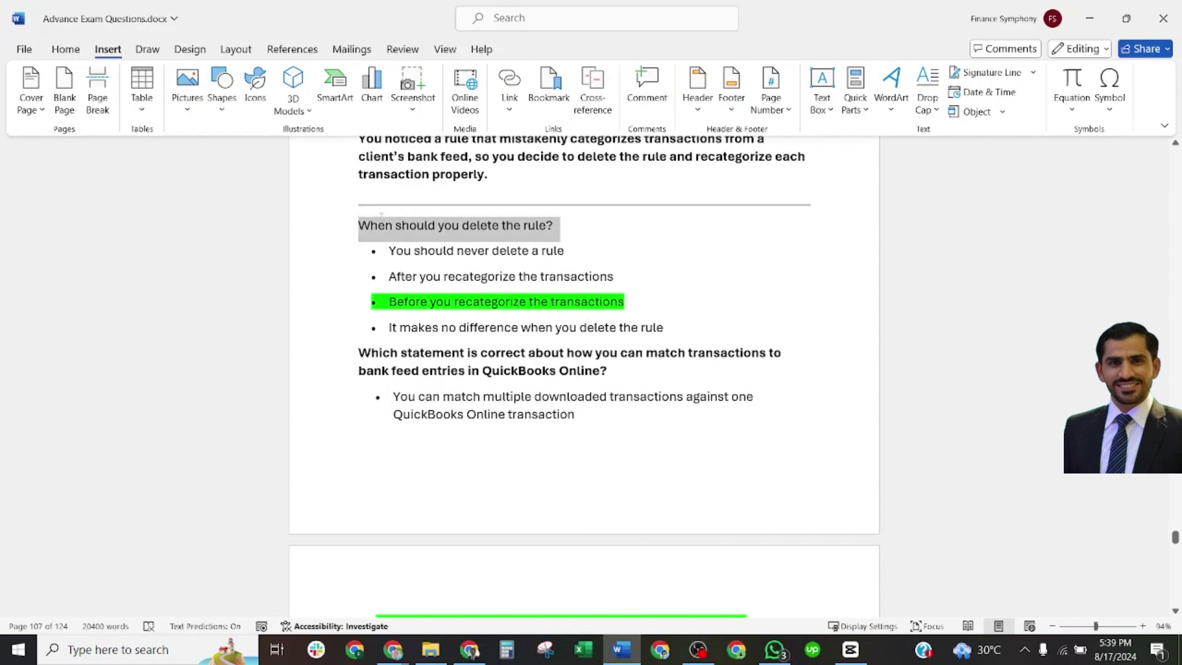
scroll(416, 231, "down", 2)
scroll(449, 243, "down", 3)
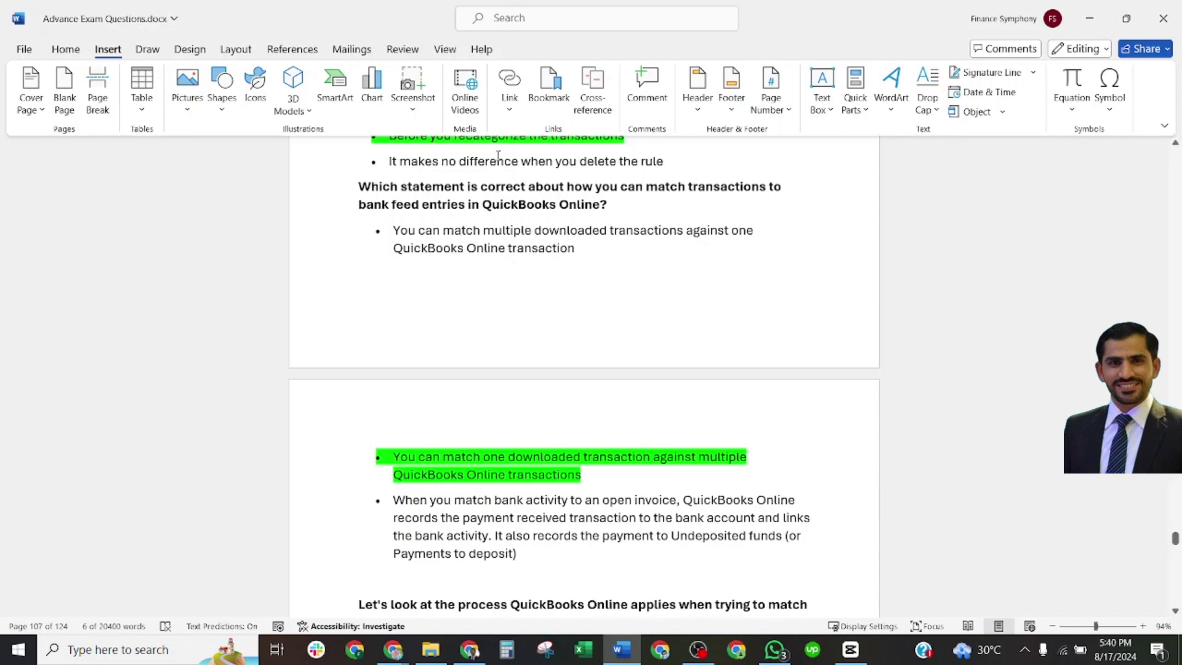
scroll(608, 182, "down", 2)
scroll(597, 234, "down", 2)
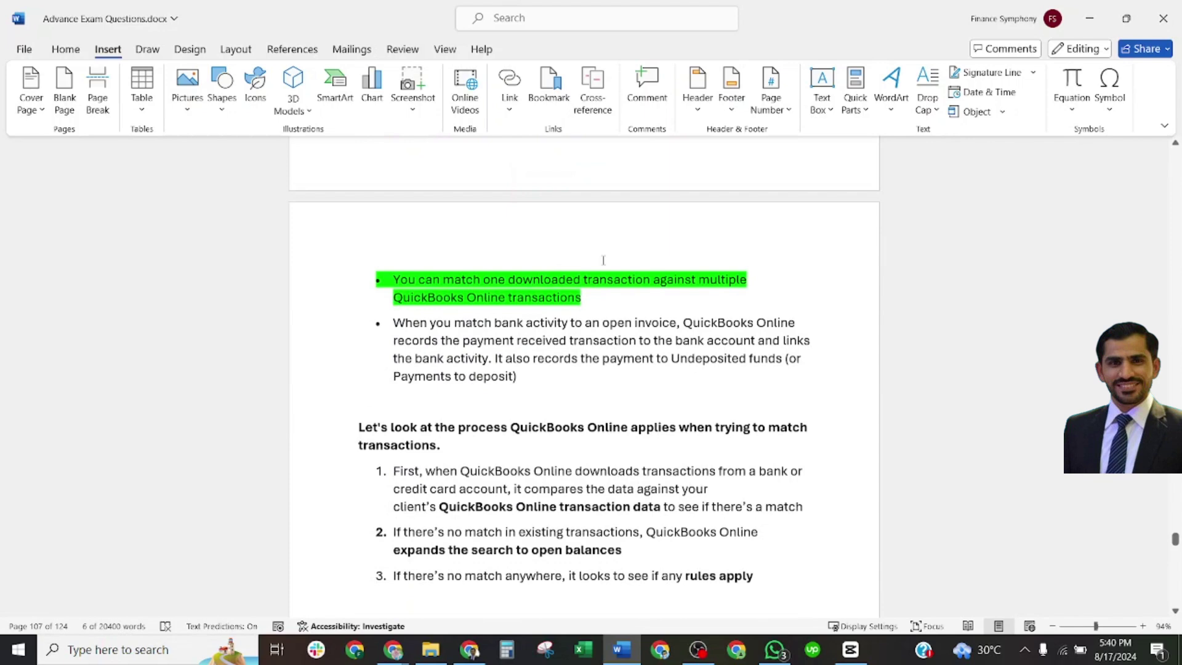
scroll(601, 261, "down", 2)
scroll(531, 373, "down", 2)
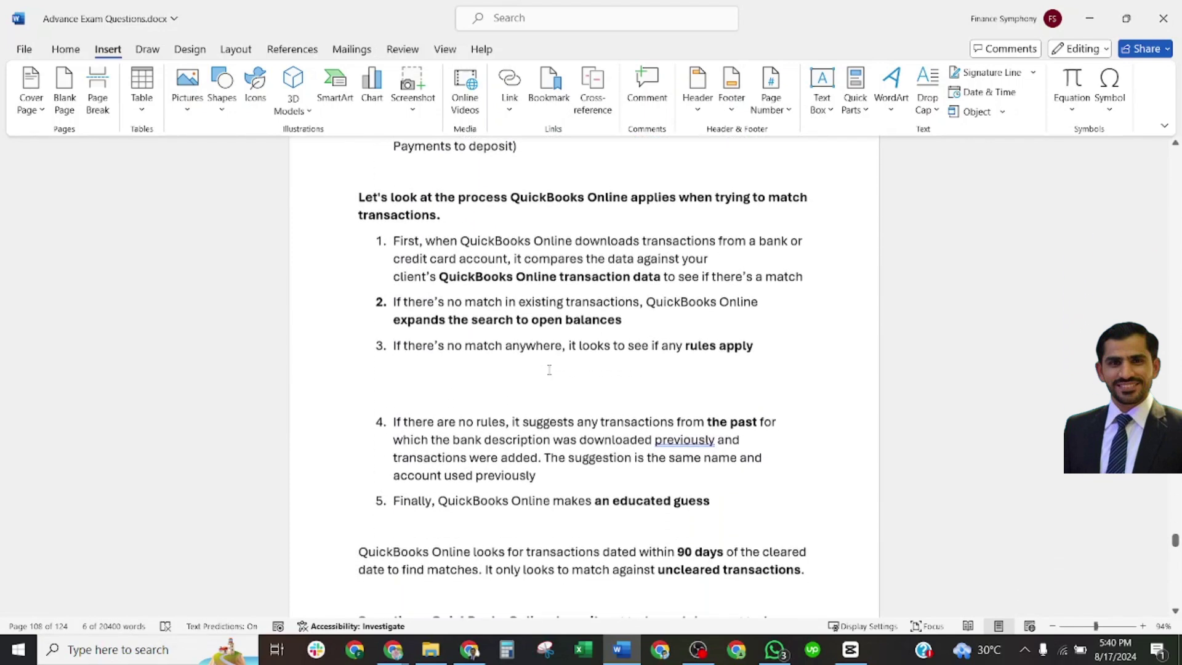
scroll(545, 368, "down", 2)
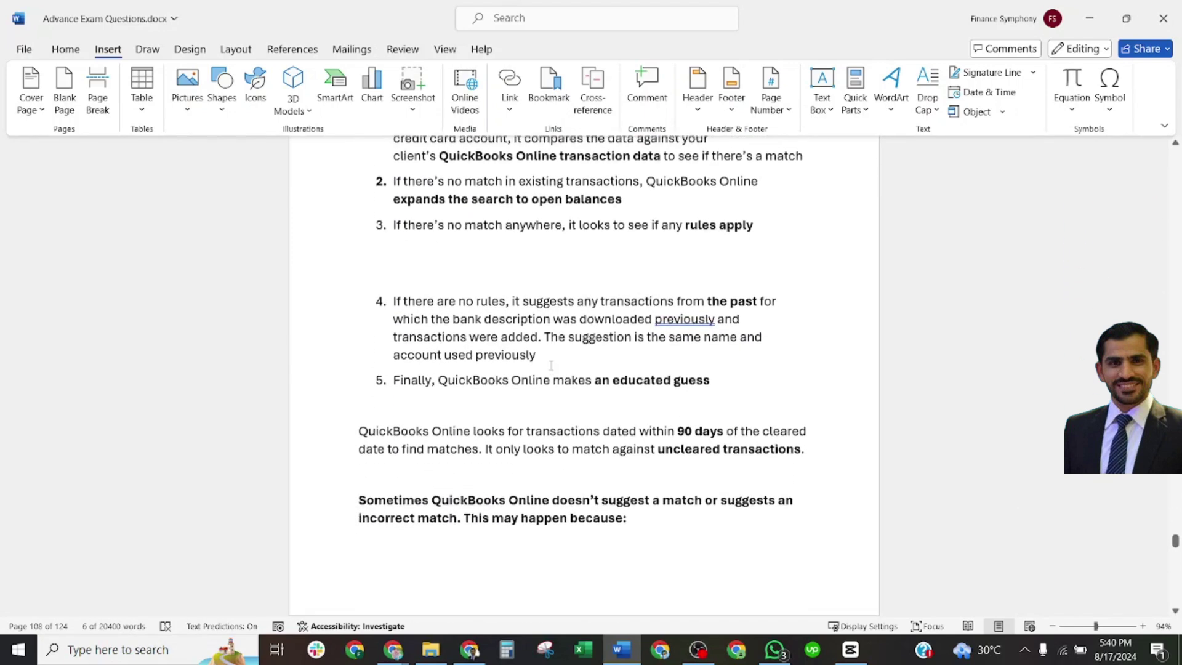
scroll(546, 362, "up", 2)
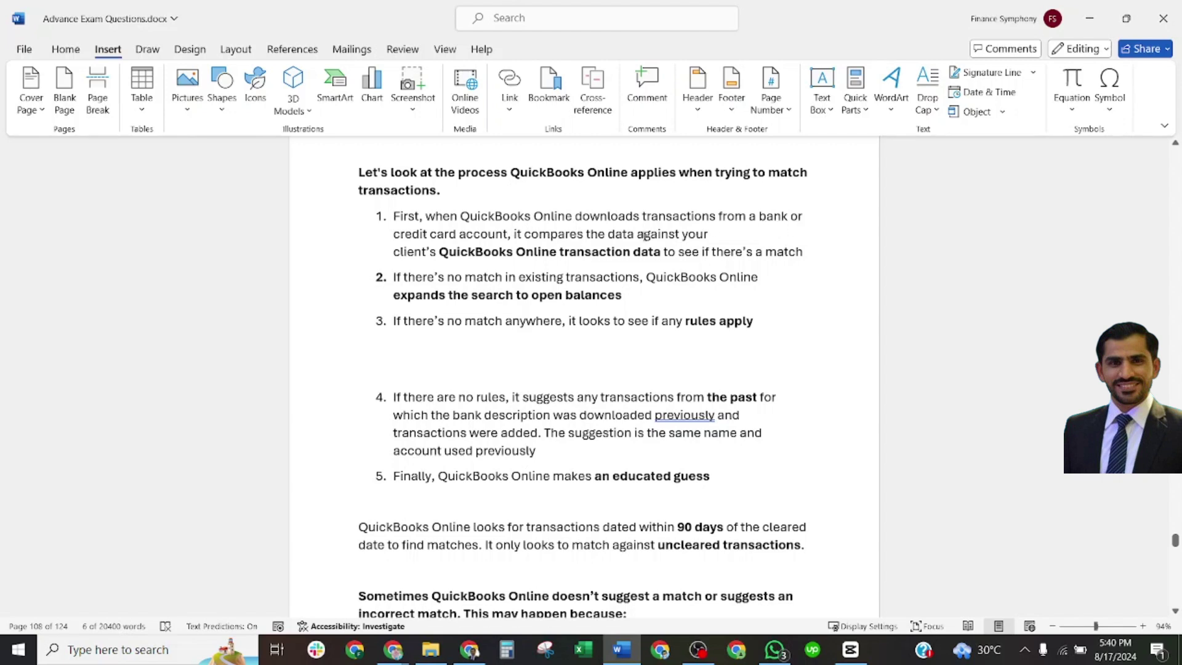
- Highlight the first matching step, then 'open balances' and 'rules apply' in the matching list
left_click_drag(706, 235, 459, 235)
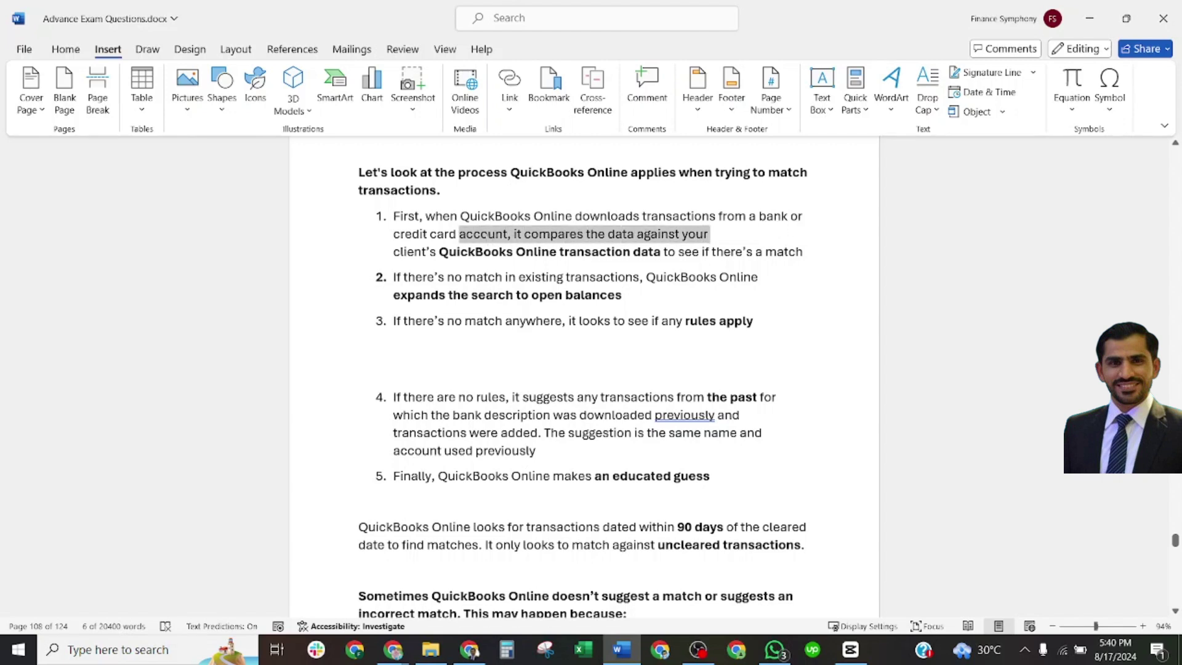
left_click(470, 293)
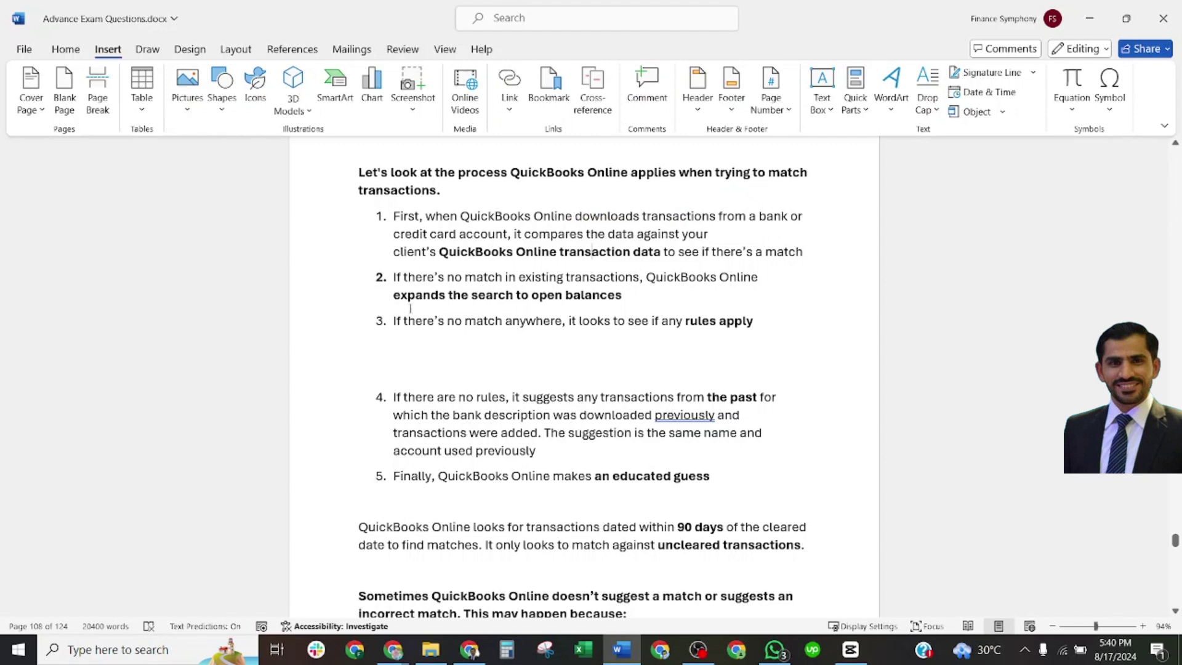
left_click_drag(531, 295, 622, 296)
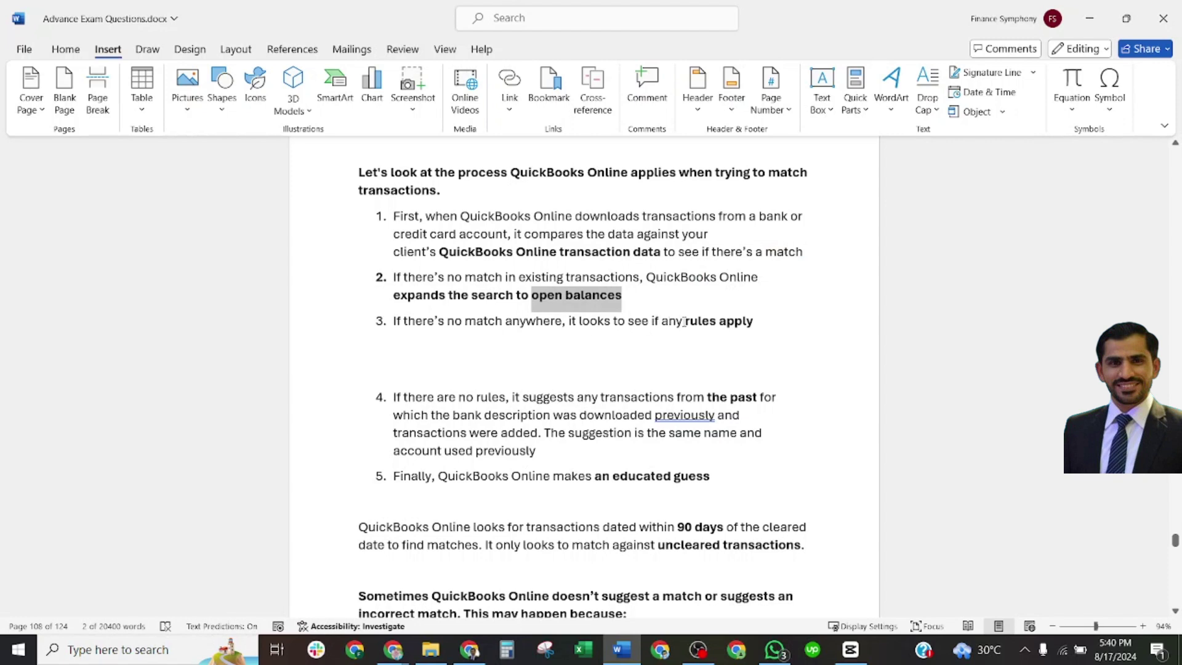
left_click_drag(685, 320, 747, 322)
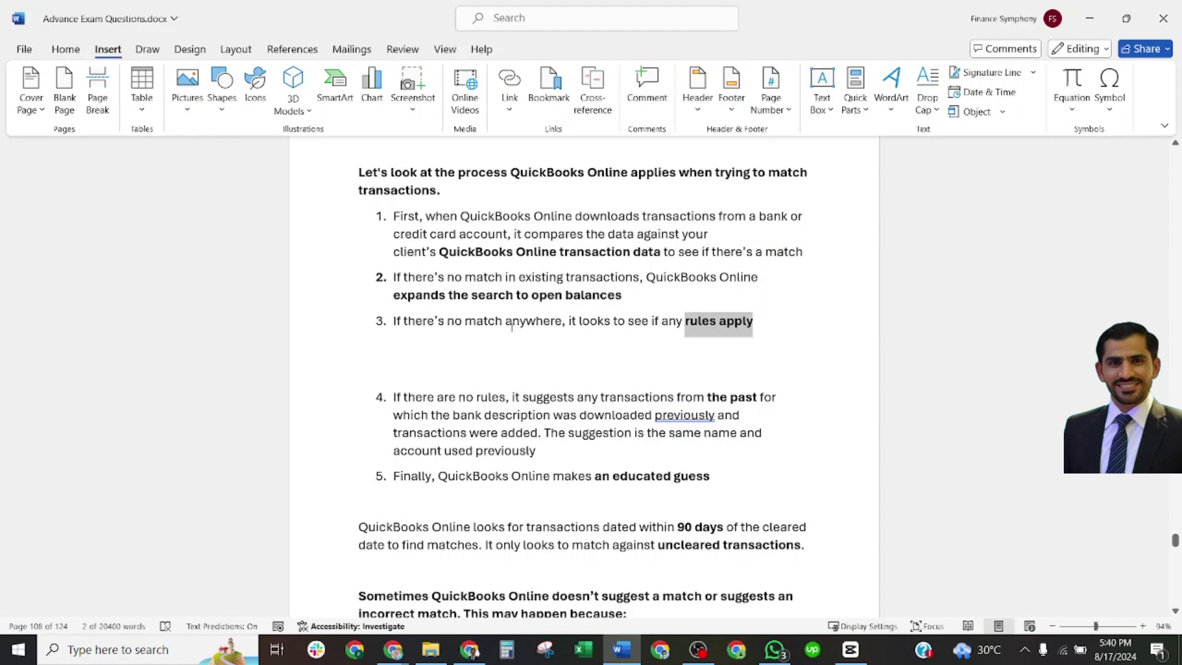
scroll(398, 325, "down", 2)
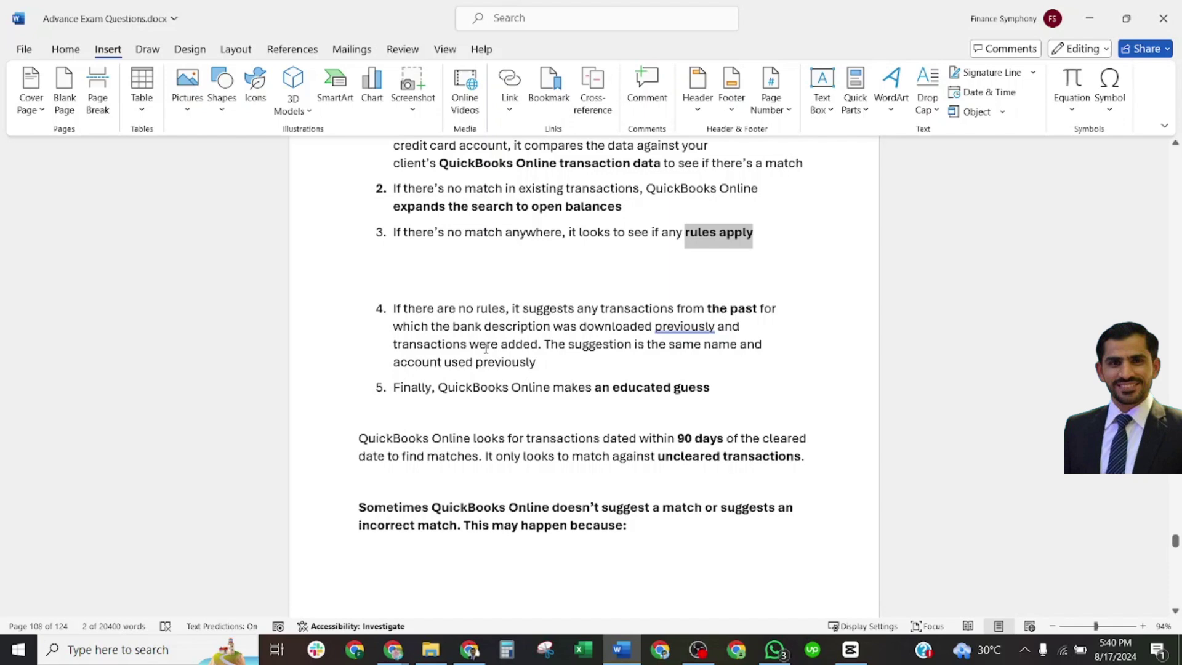
scroll(498, 338, "down", 2)
scroll(499, 338, "down", 1)
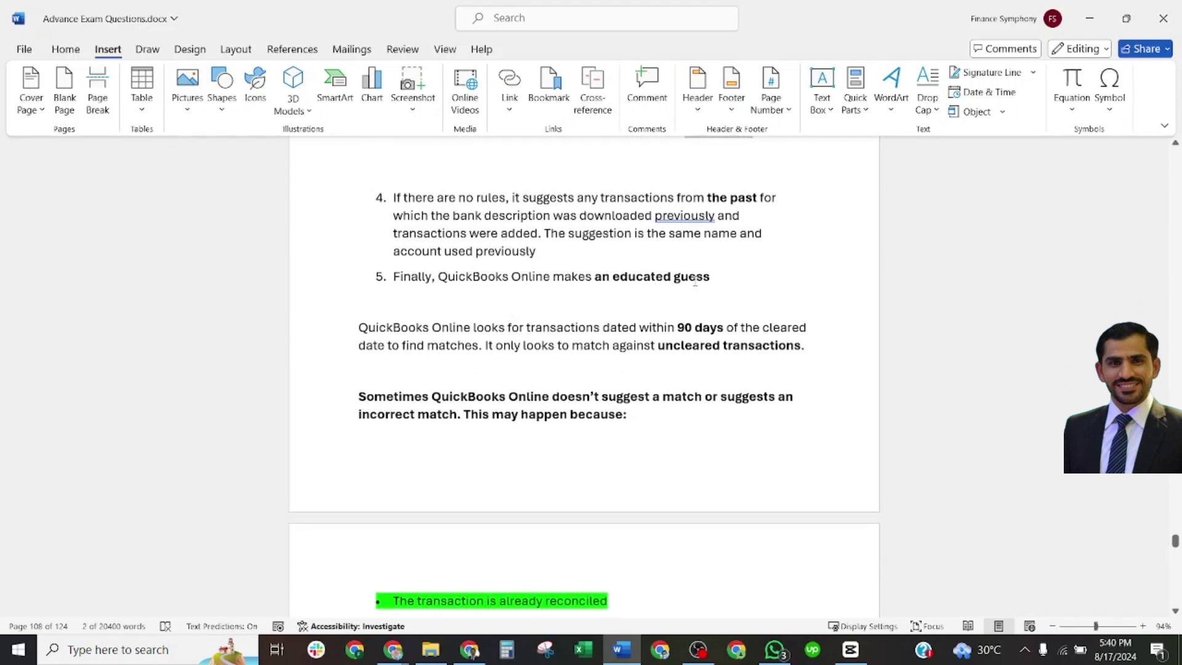
scroll(693, 280, "down", 1)
scroll(739, 291, "down", 2)
scroll(592, 290, "down", 2)
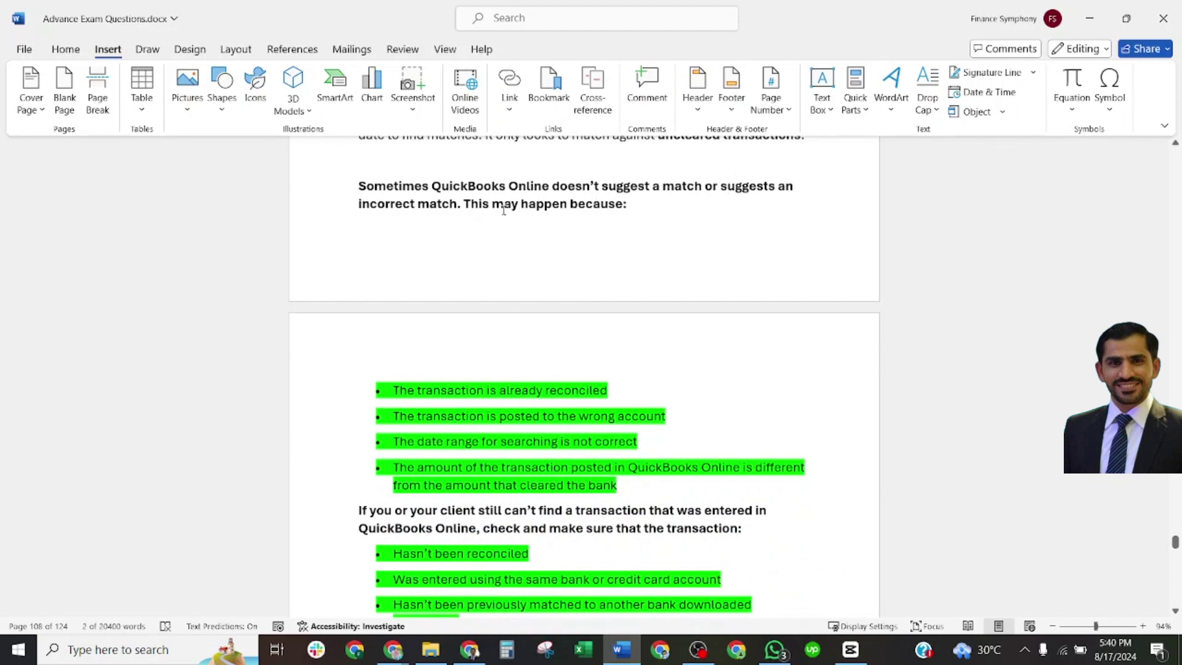
scroll(578, 230, "down", 2)
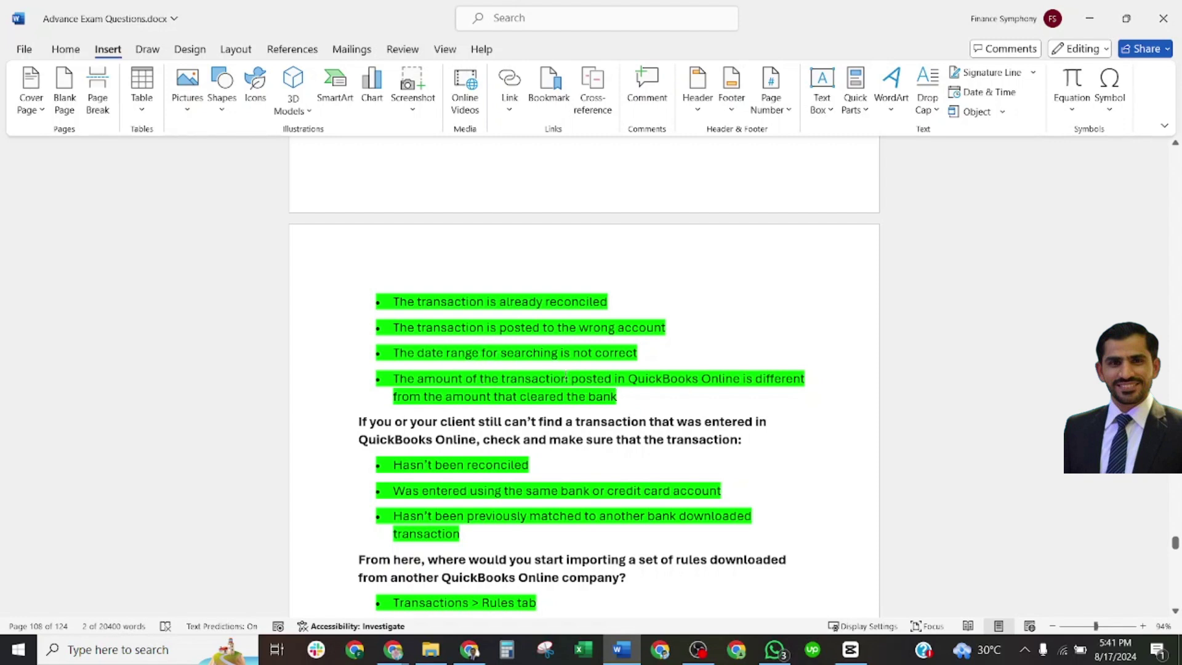
scroll(567, 379, "down", 2)
scroll(563, 369, "down", 2)
scroll(559, 365, "down", 1)
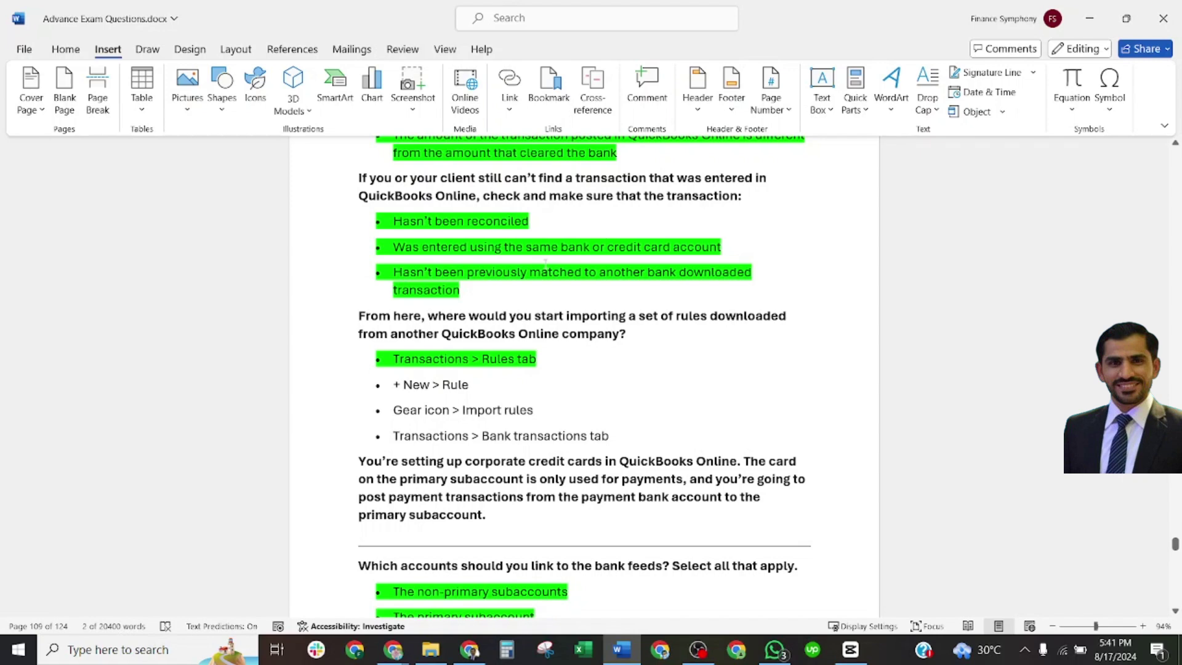
scroll(587, 272, "down", 3)
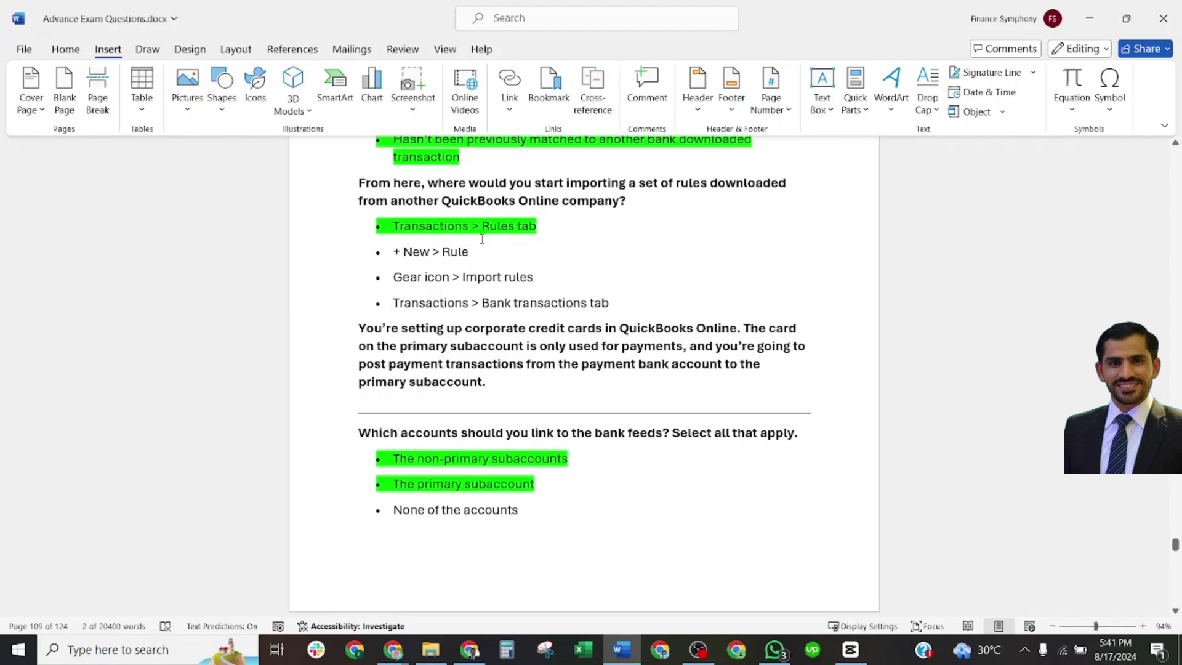
scroll(458, 260, "down", 2)
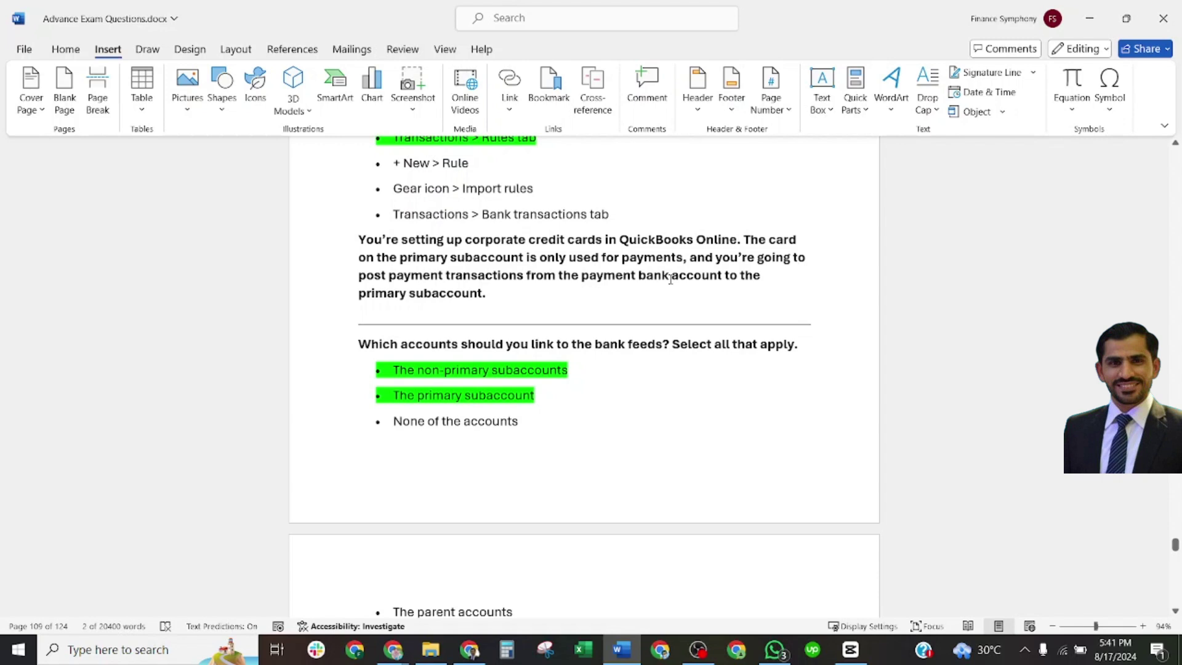
scroll(617, 275, "down", 2)
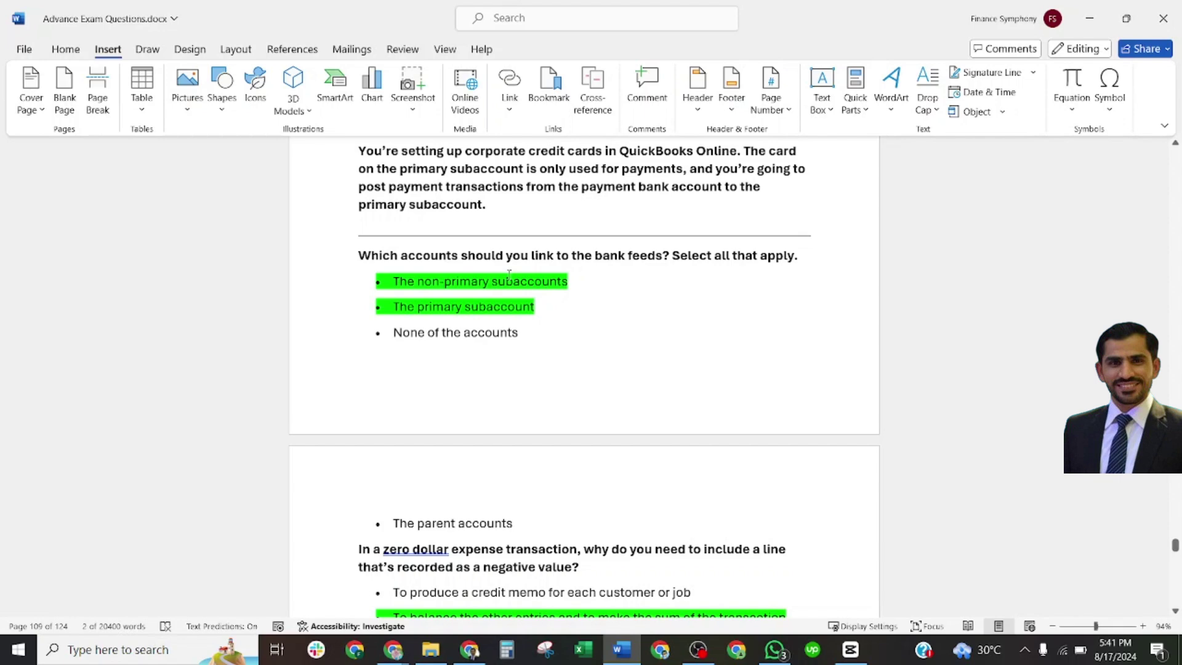
scroll(520, 304, "down", 3)
scroll(520, 304, "down", 1)
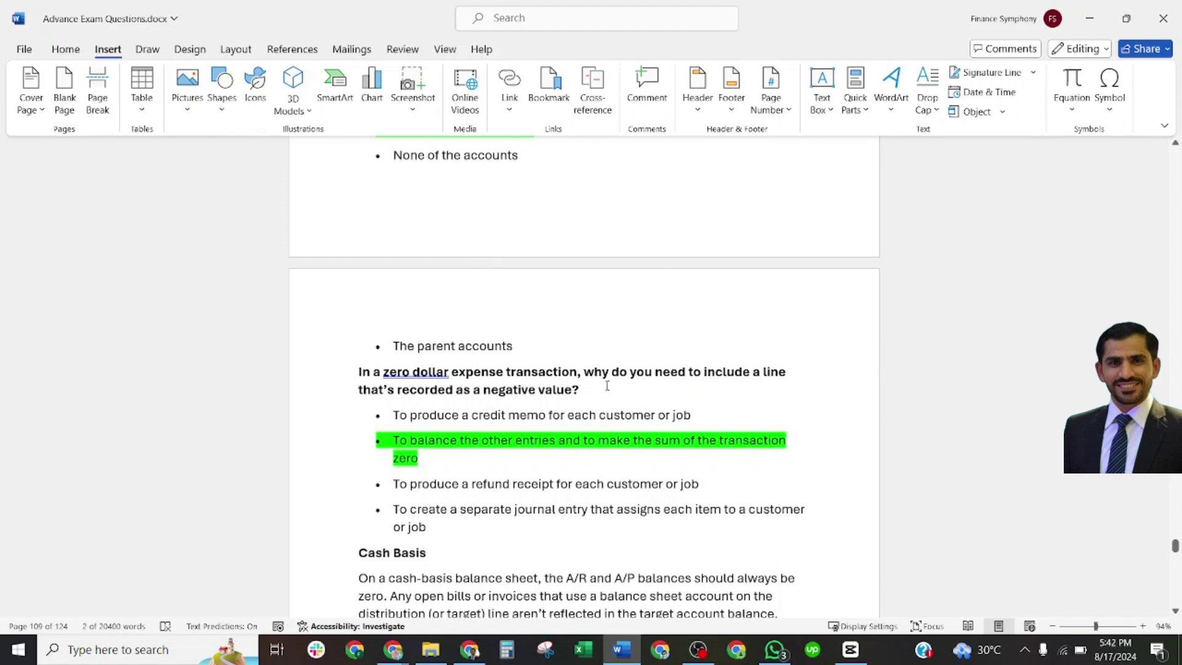
scroll(585, 387, "down", 2)
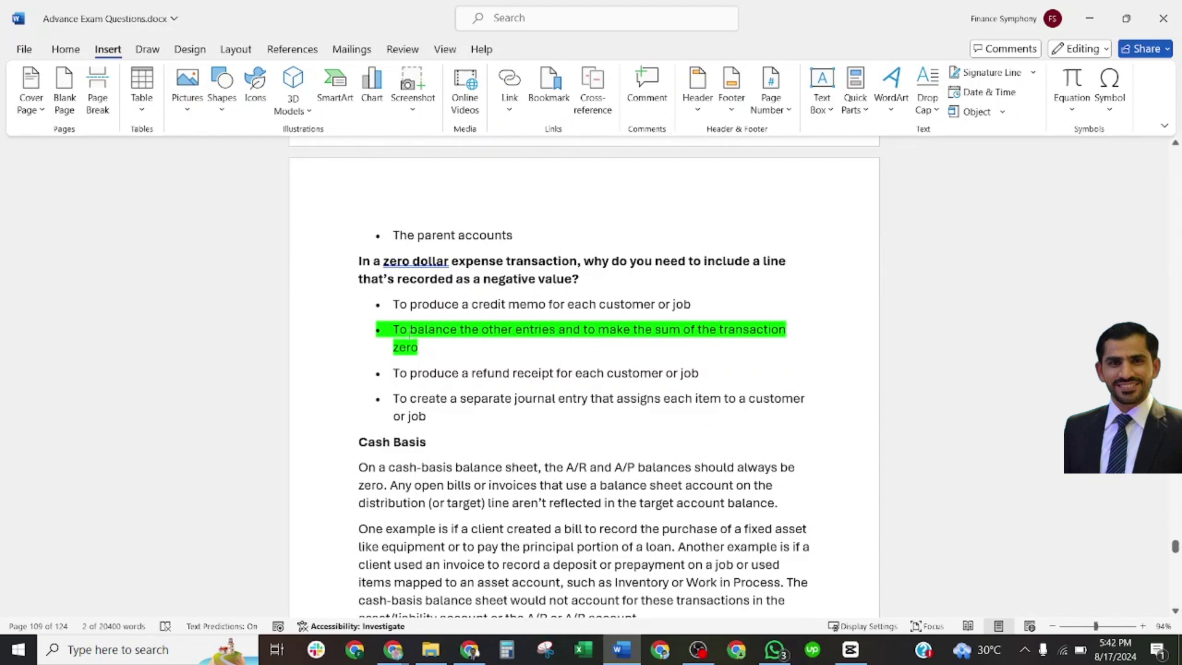
scroll(380, 333, "down", 2)
scroll(380, 332, "down", 2)
scroll(382, 333, "down", 2)
scroll(381, 333, "down", 2)
scroll(380, 332, "up", 2)
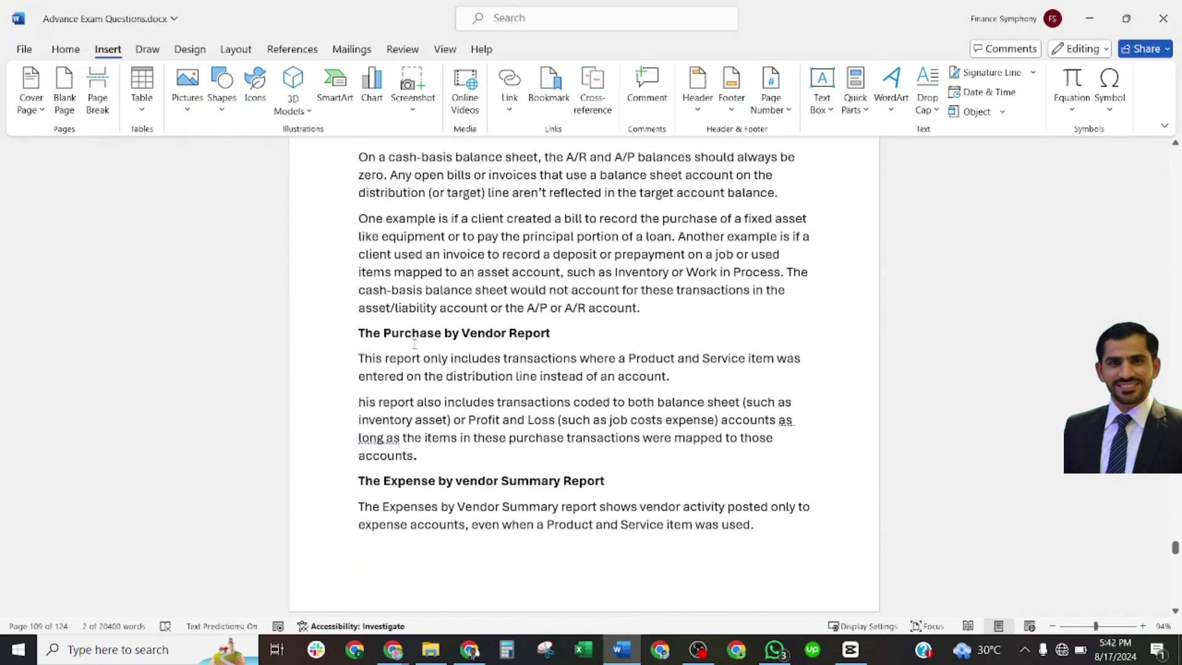
scroll(380, 295, "up", 2)
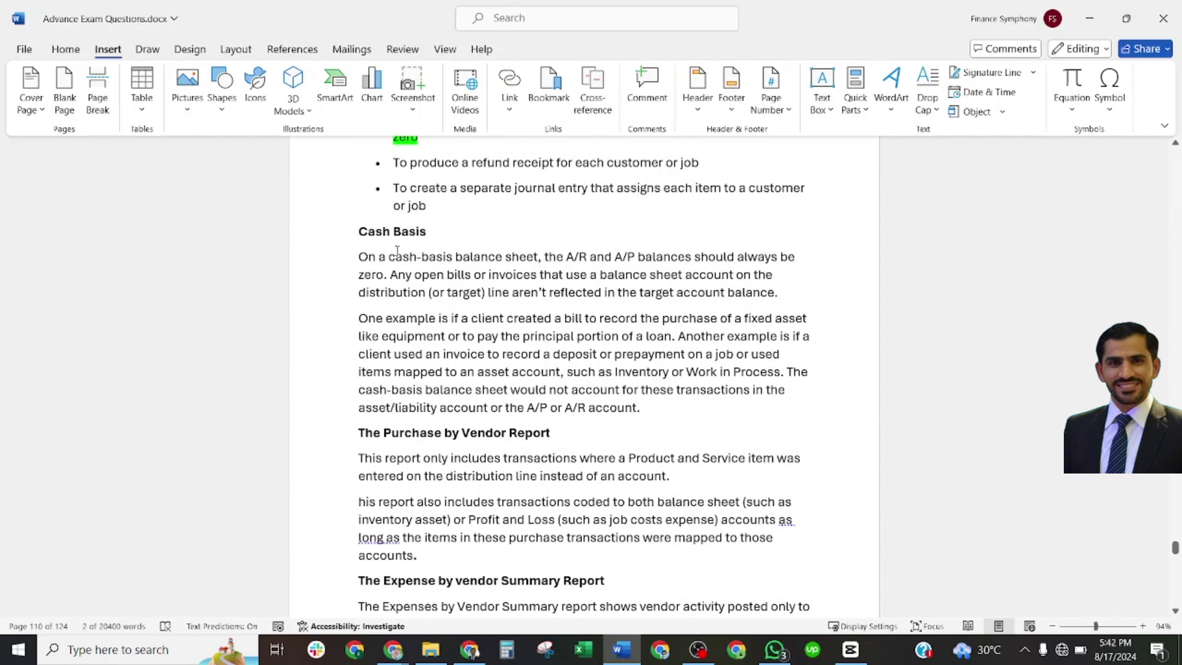
scroll(444, 289, "down", 2)
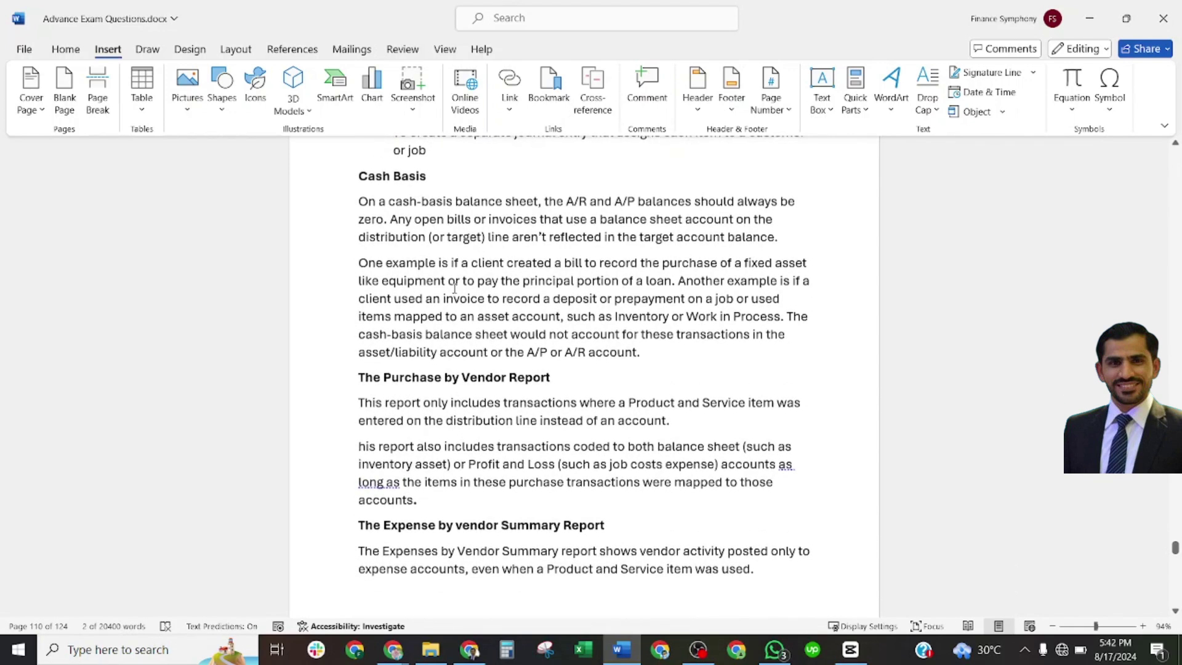
scroll(429, 312, "down", 2)
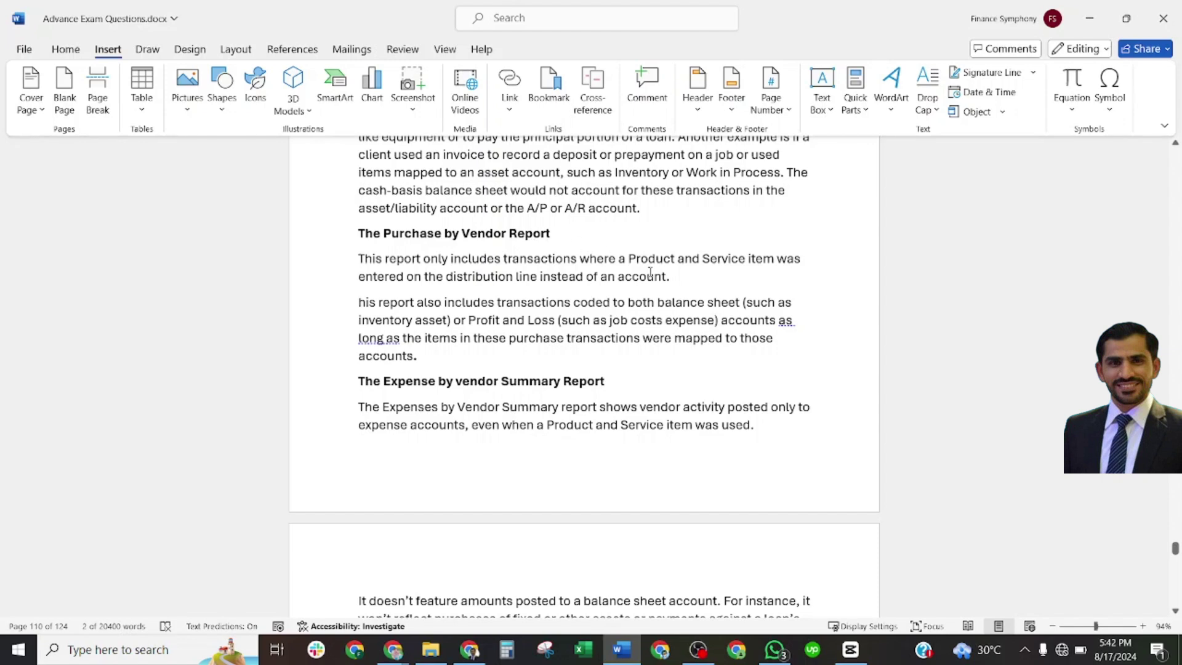
left_click_drag(670, 276, 358, 259)
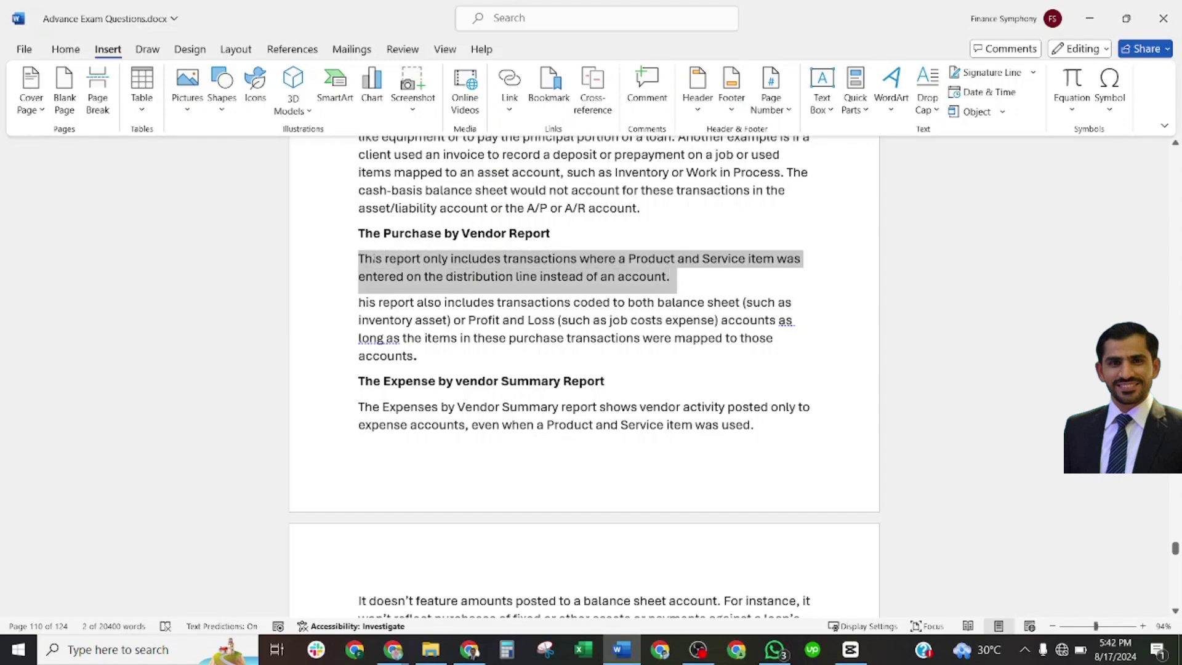
scroll(506, 385, "down", 1)
scroll(506, 386, "down", 1)
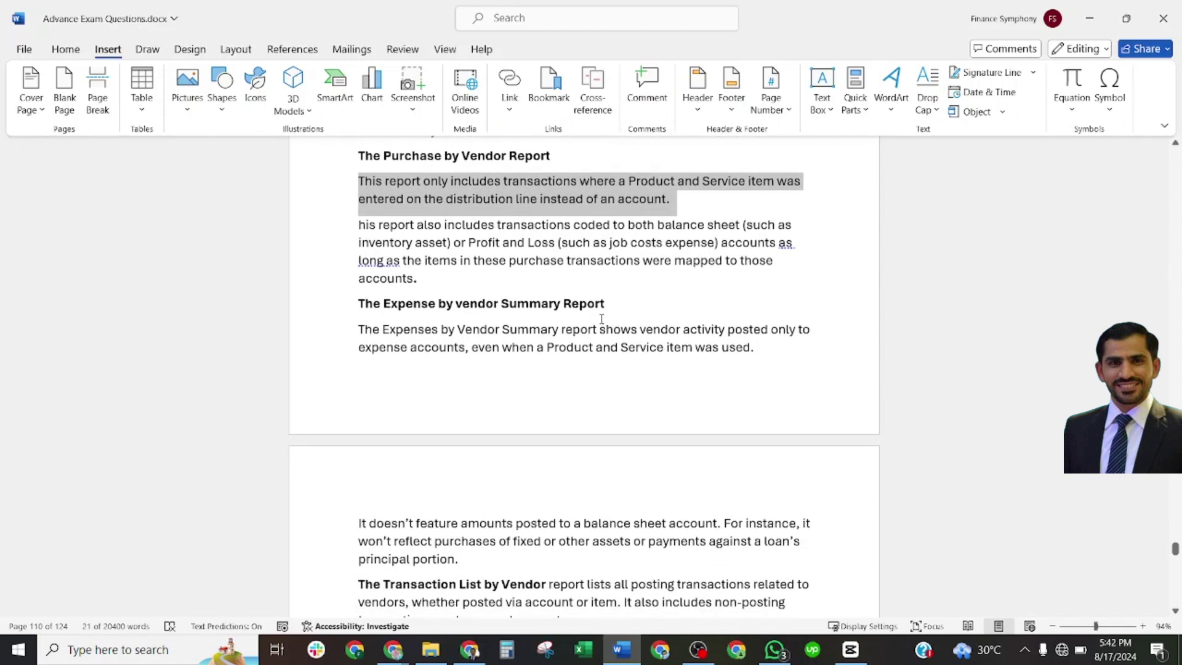
- Highlight the end of the Expense by Vendor Summary description and the word 'vendors'
mouse_move(692, 329)
left_mouse_down()
mouse_move(758, 329)
mouse_move(754, 348)
left_mouse_up()
scroll(586, 336, "down", 2)
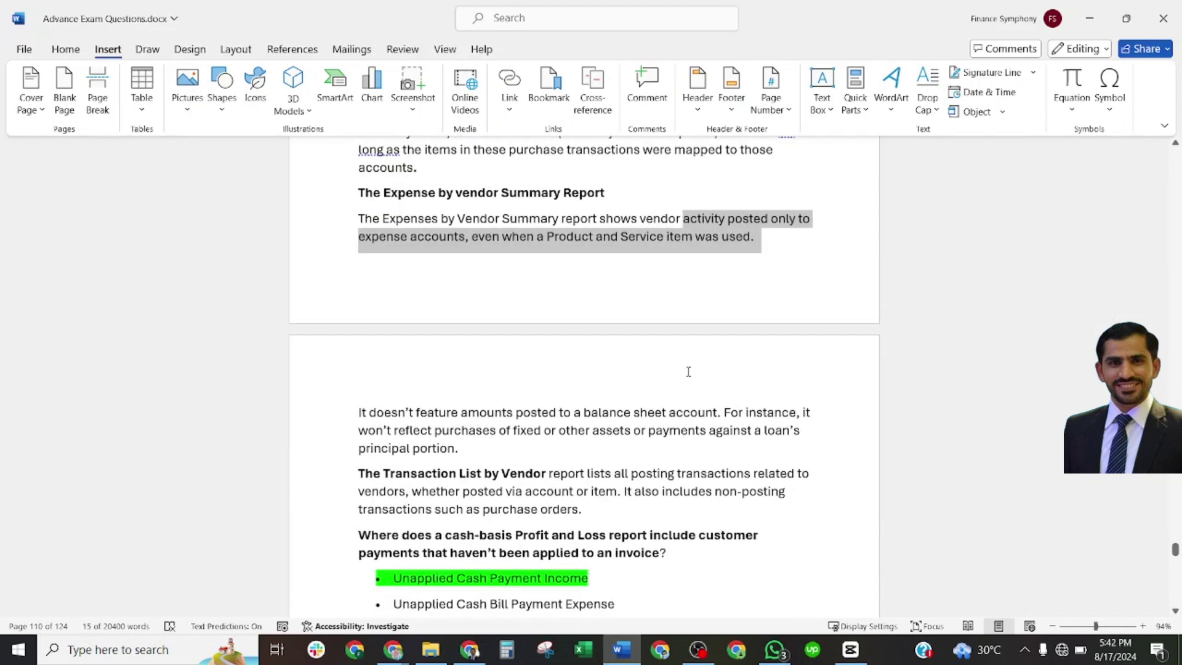
scroll(586, 337, "down", 1)
scroll(586, 337, "down", 1)
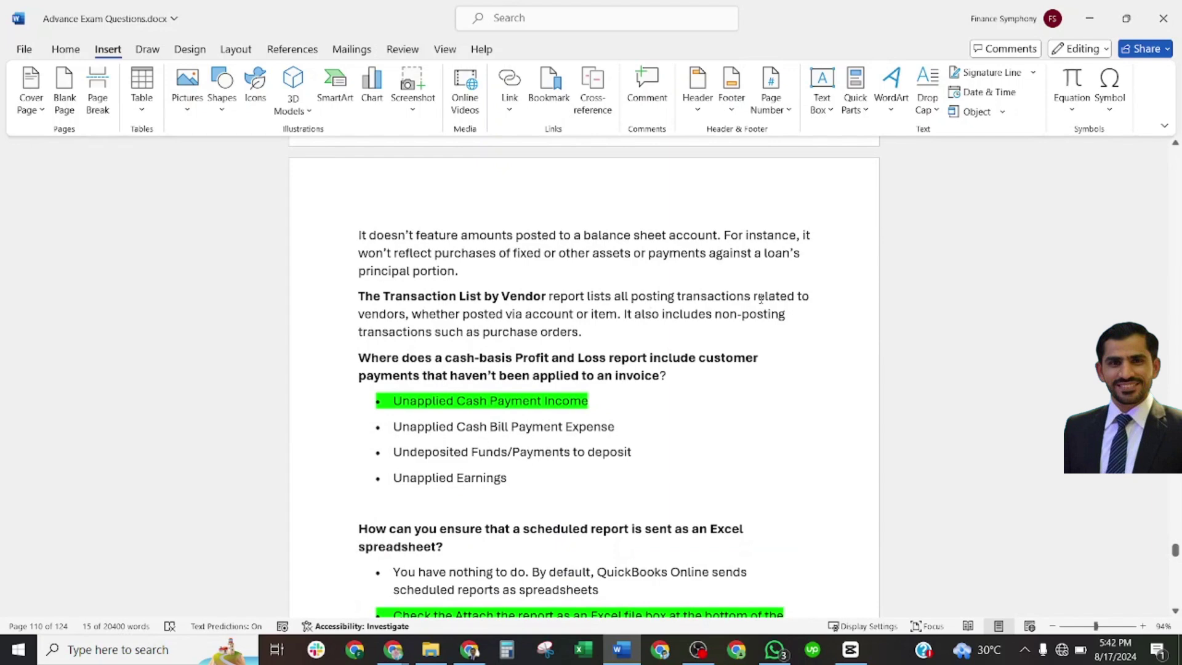
double_click(370, 314)
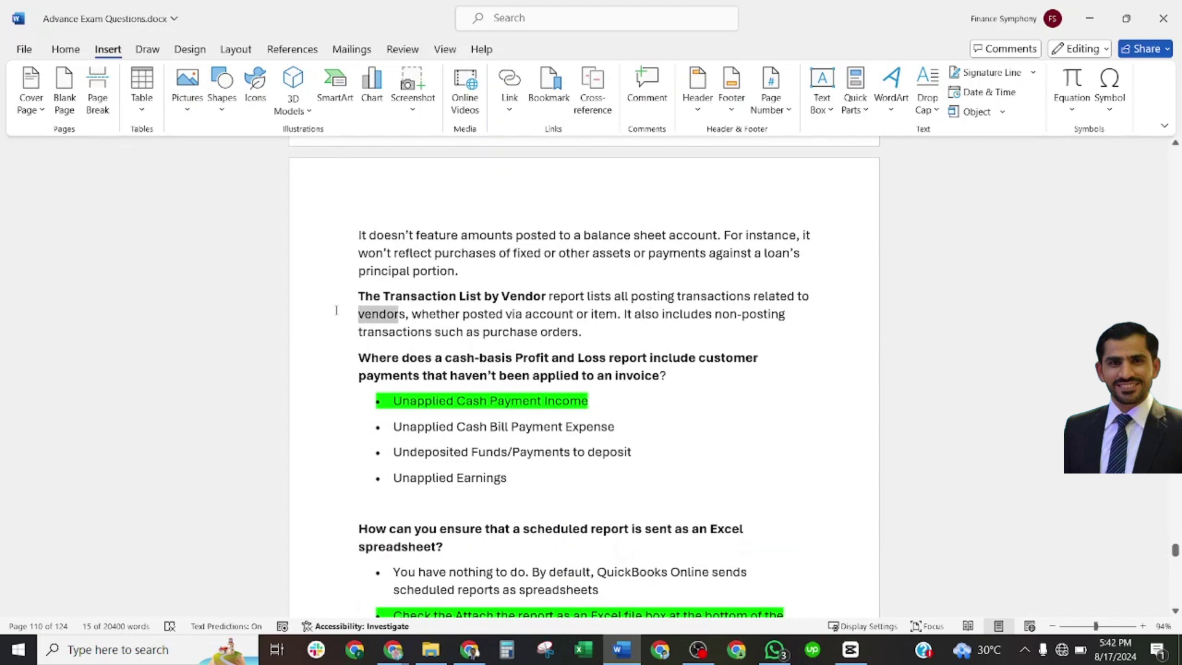
scroll(398, 318, "down", 1)
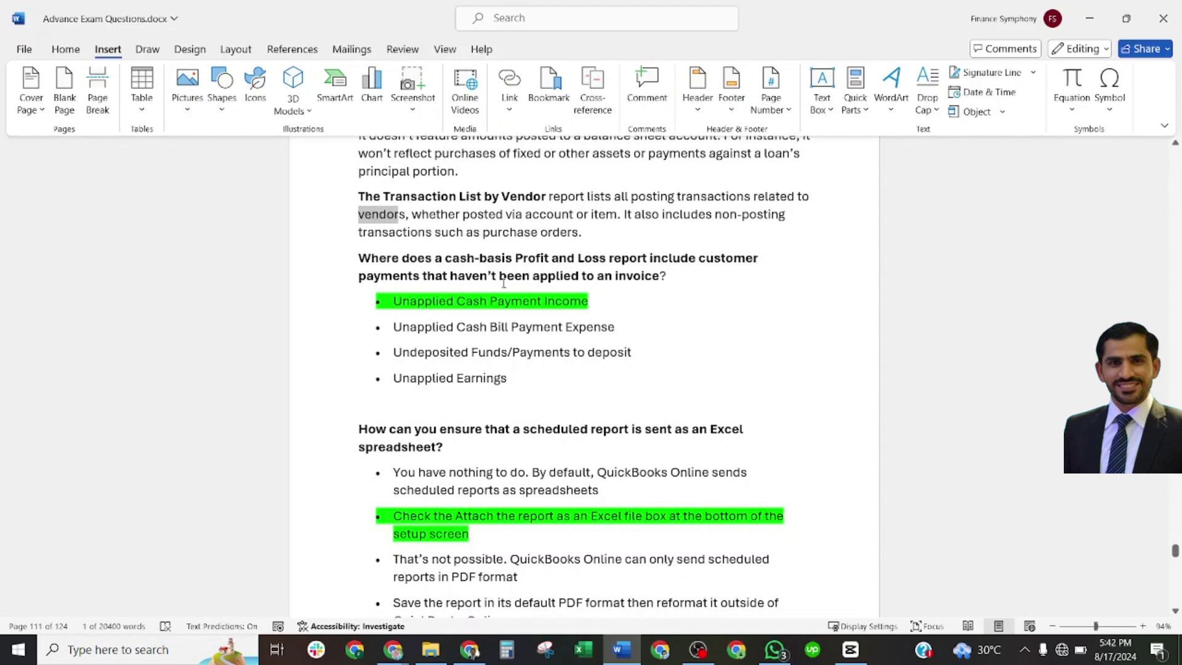
scroll(637, 282, "down", 1)
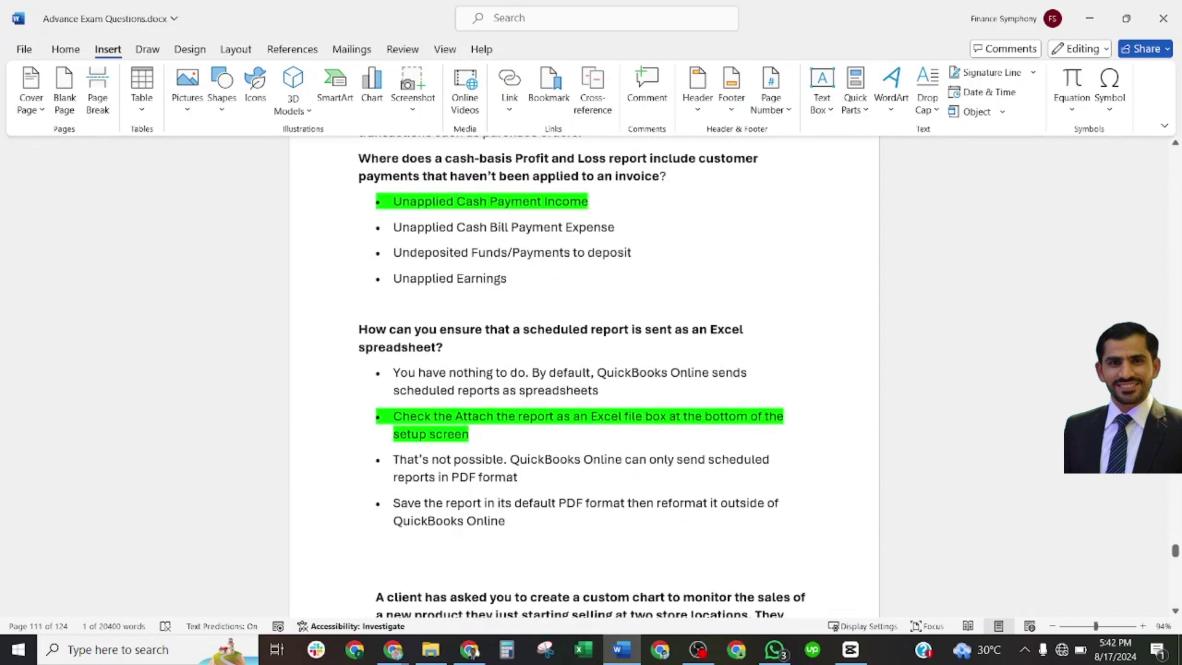
scroll(452, 323, "down", 1)
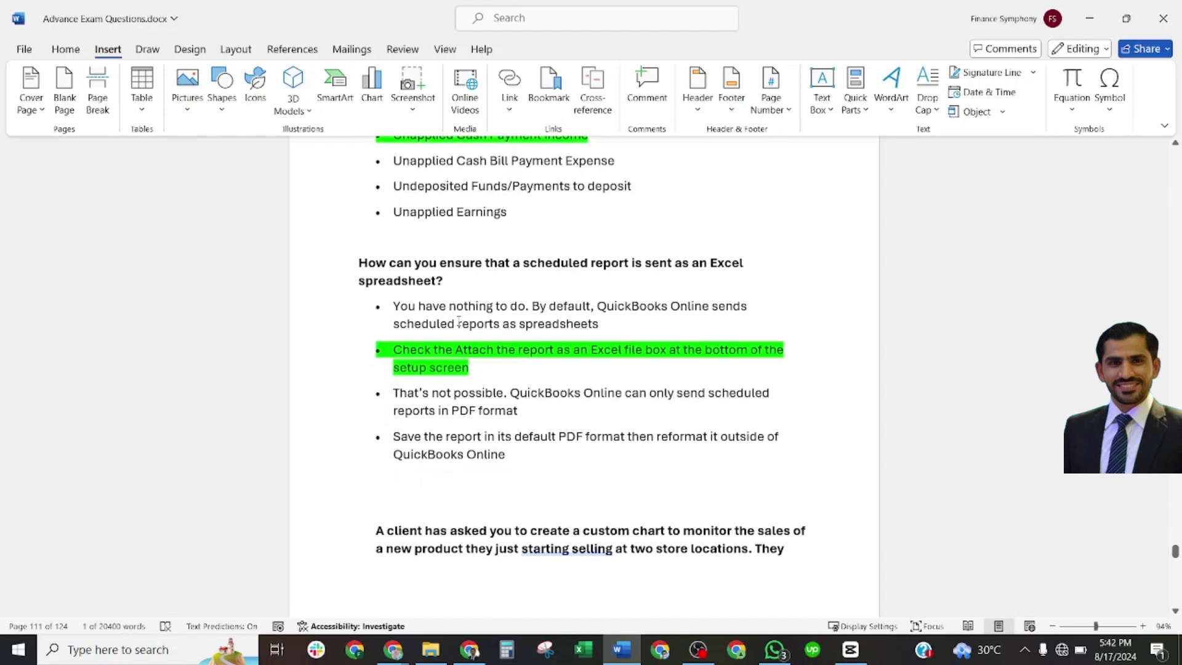
scroll(452, 314, "down", 3)
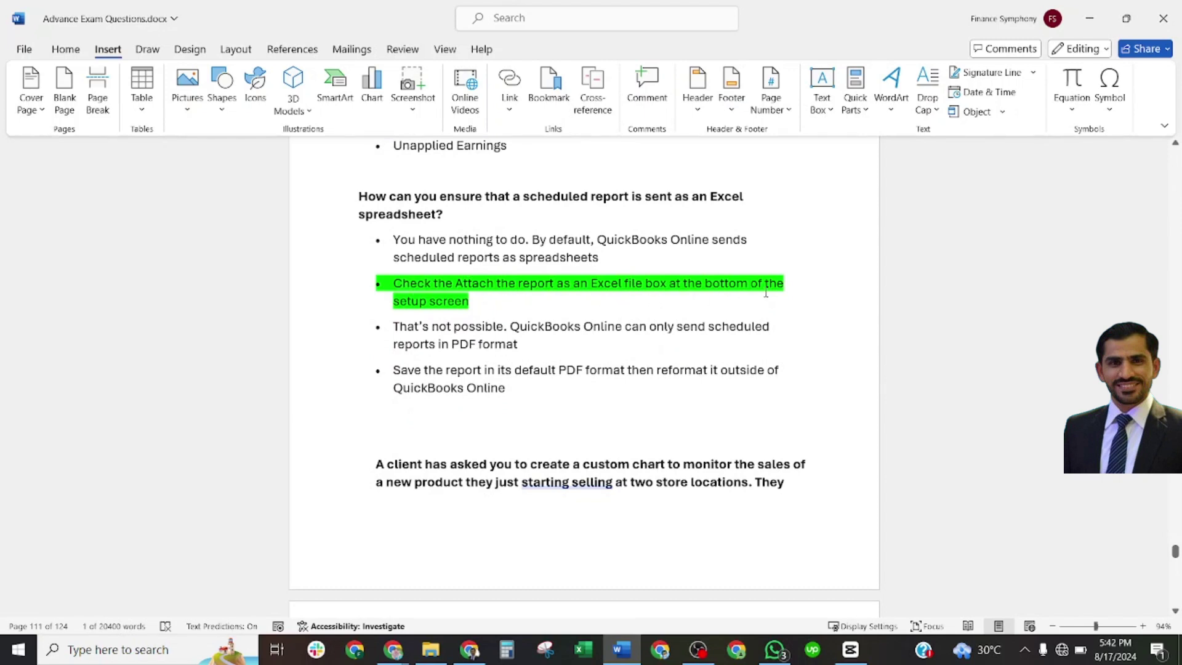
scroll(431, 293, "down", 1)
scroll(443, 297, "down", 5)
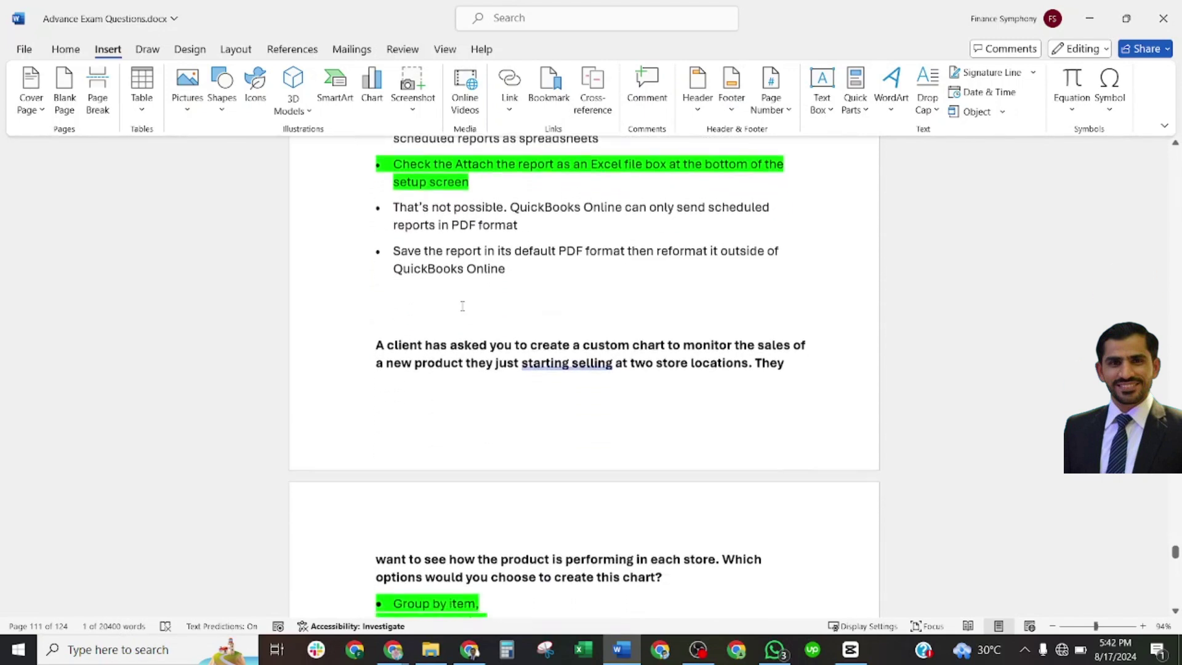
scroll(457, 300, "down", 5)
scroll(453, 286, "down", 4)
scroll(453, 277, "up", 1)
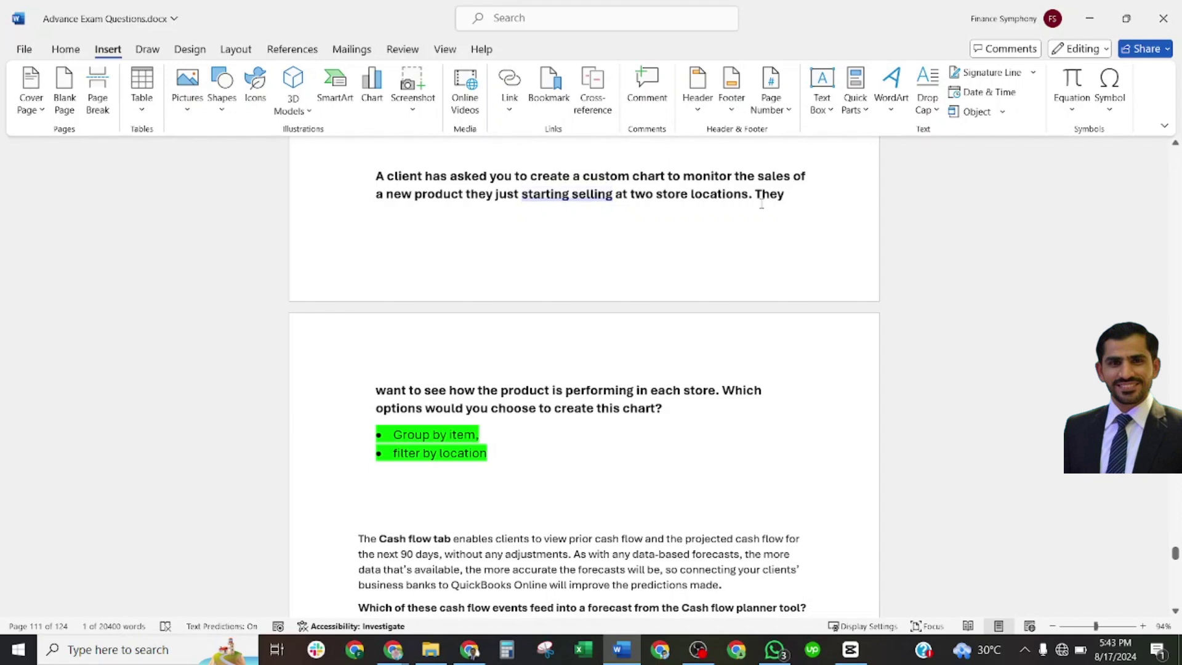
scroll(762, 210, "down", 2)
scroll(762, 210, "down", 2)
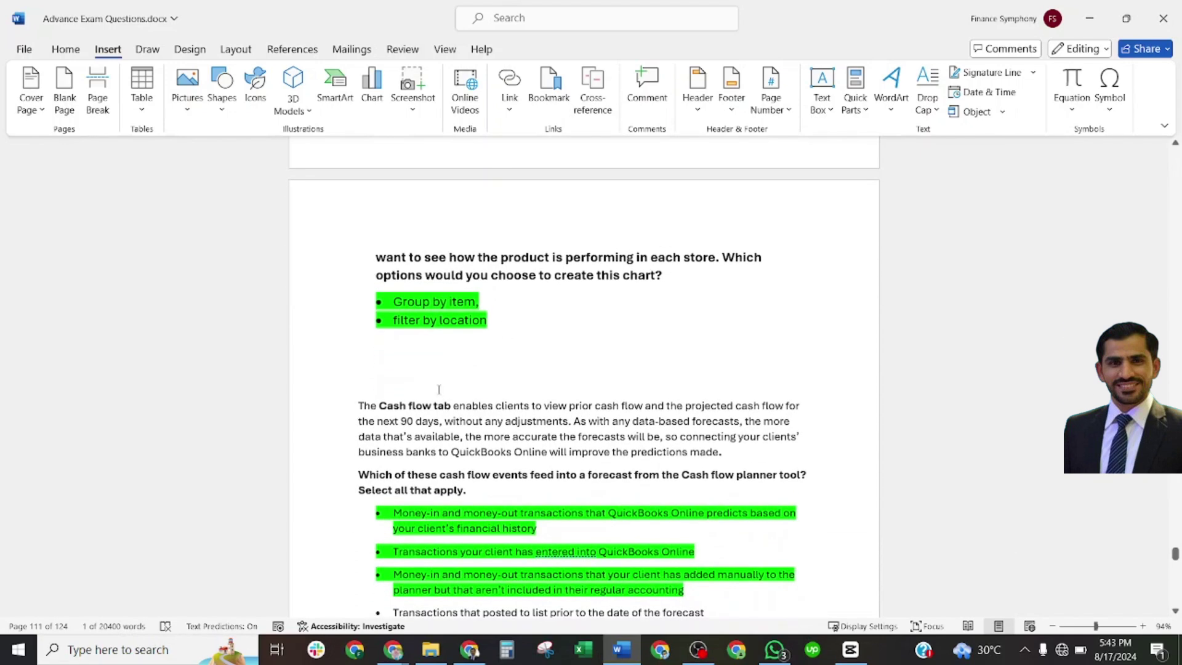
scroll(388, 466, "down", 3)
scroll(387, 467, "down", 3)
scroll(388, 466, "down", 1)
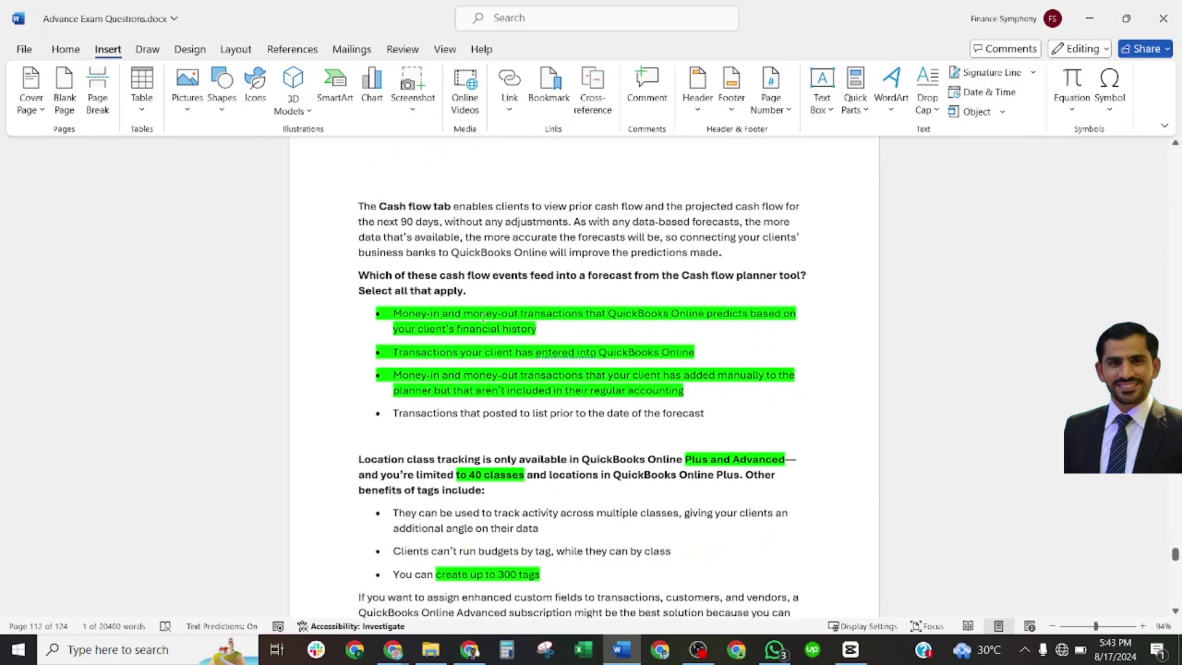
- Set the cash flow planner question and its four answer bullets to 16 pt, then deselect
left_click(482, 292)
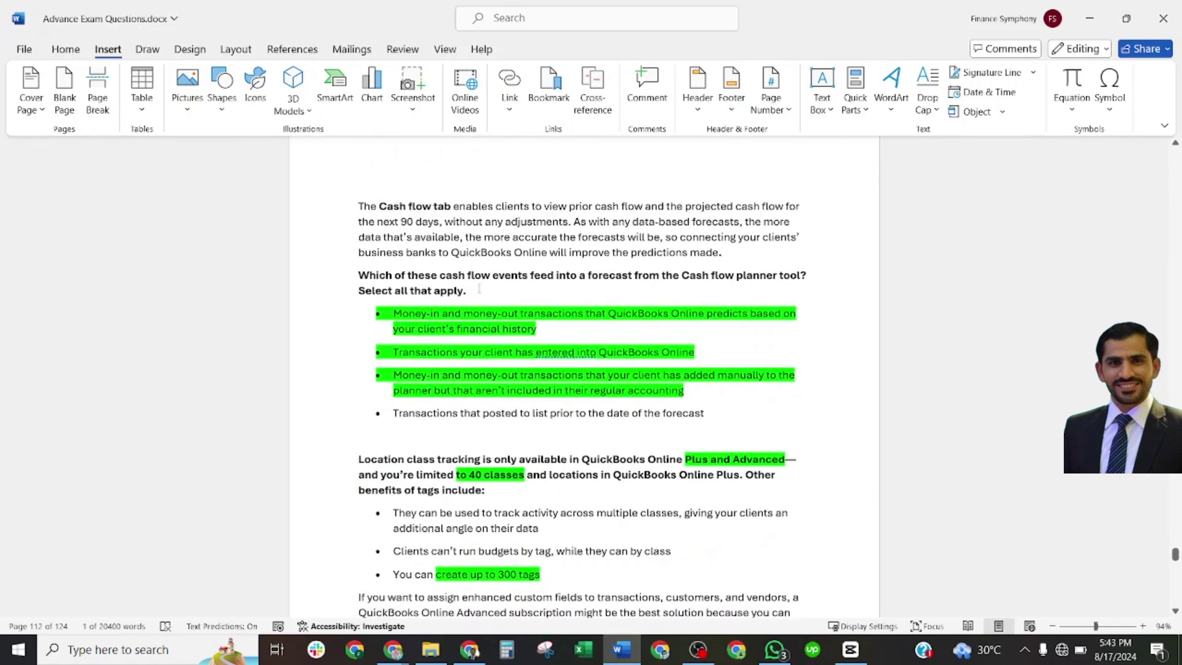
left_click(352, 276)
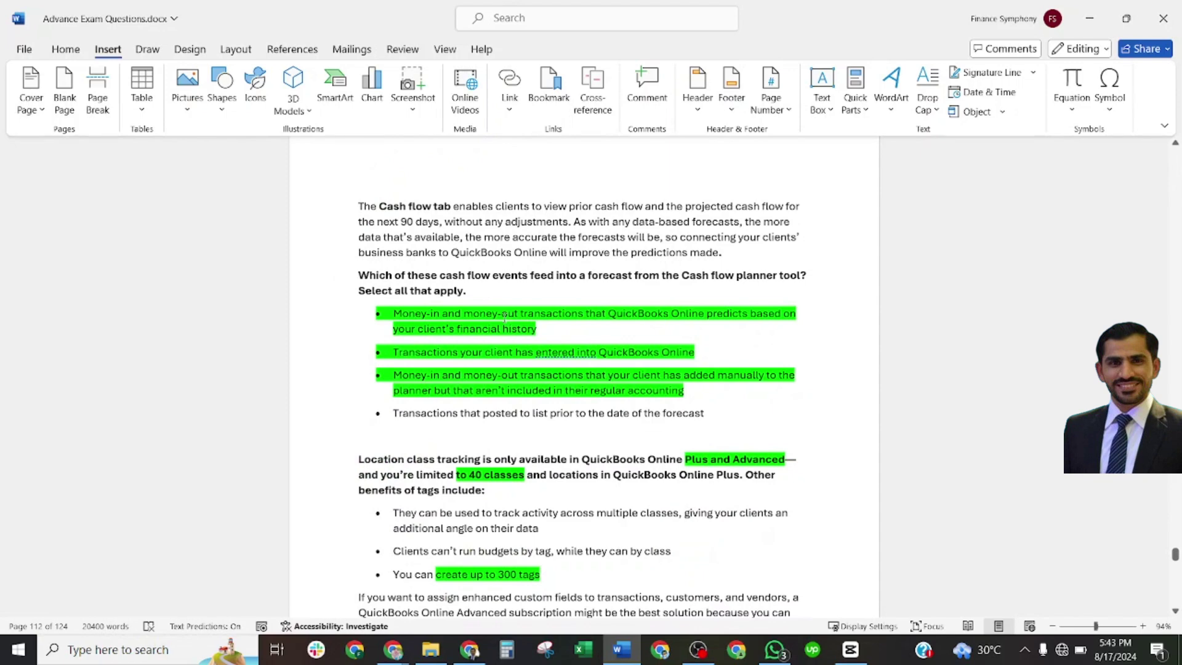
left_click_drag(482, 291, 353, 275)
key("Right")
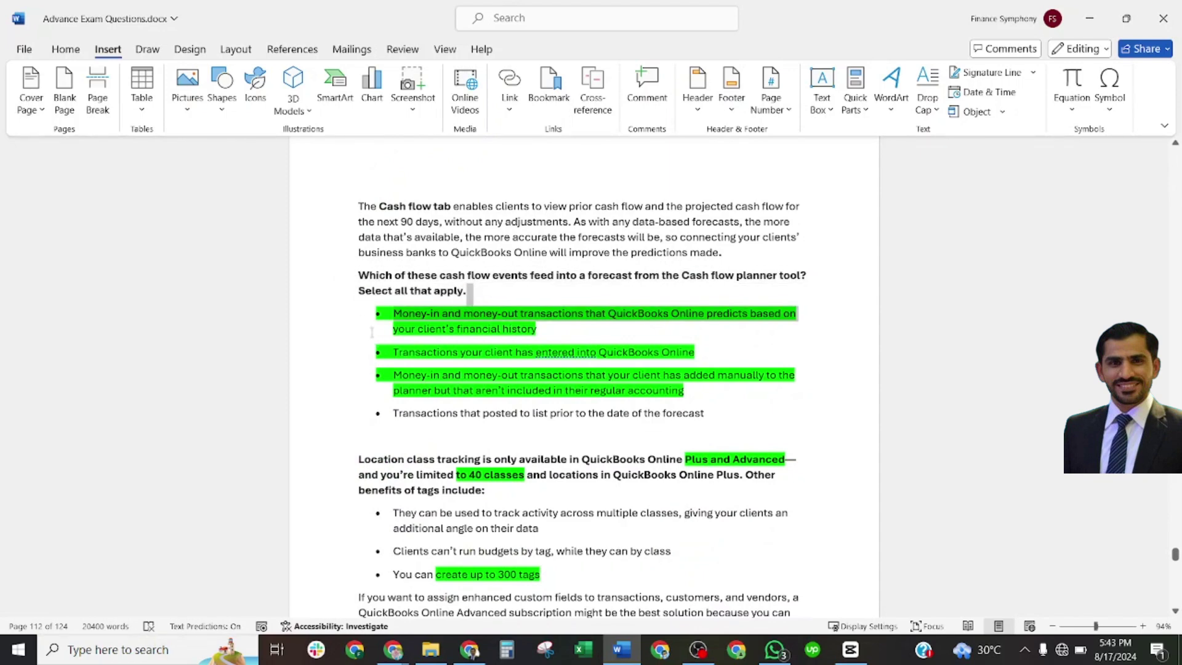
left_click_drag(780, 375, 664, 402)
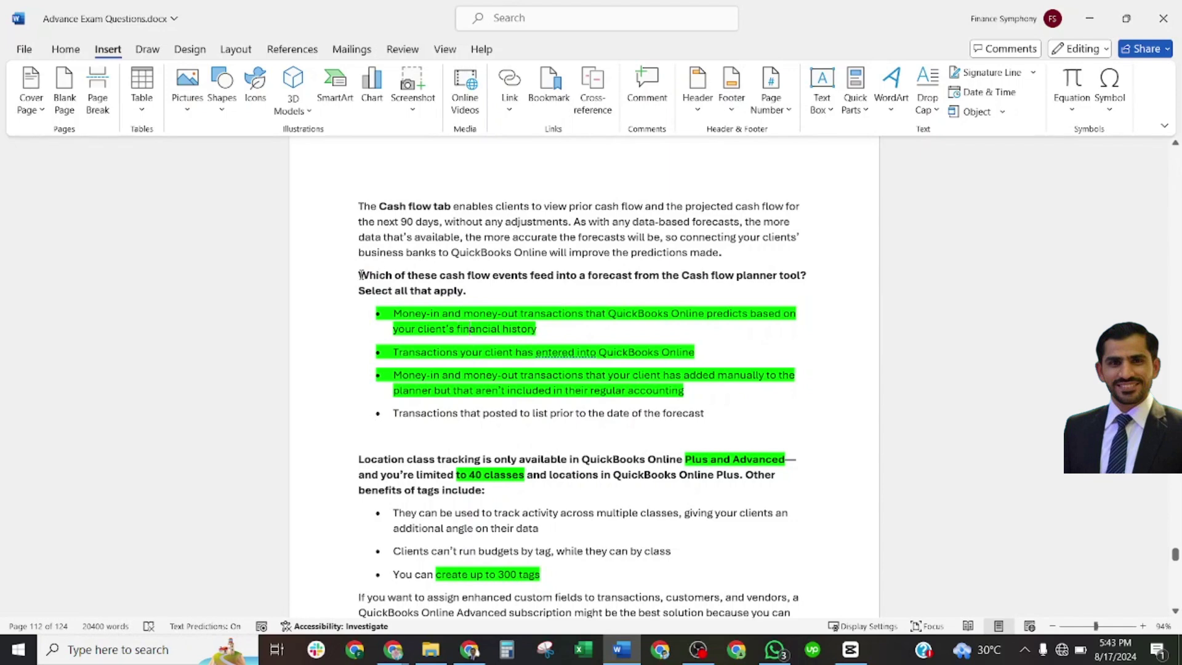
mouse_move(359, 275)
left_mouse_down()
mouse_move(514, 353)
mouse_move(706, 415)
left_mouse_up()
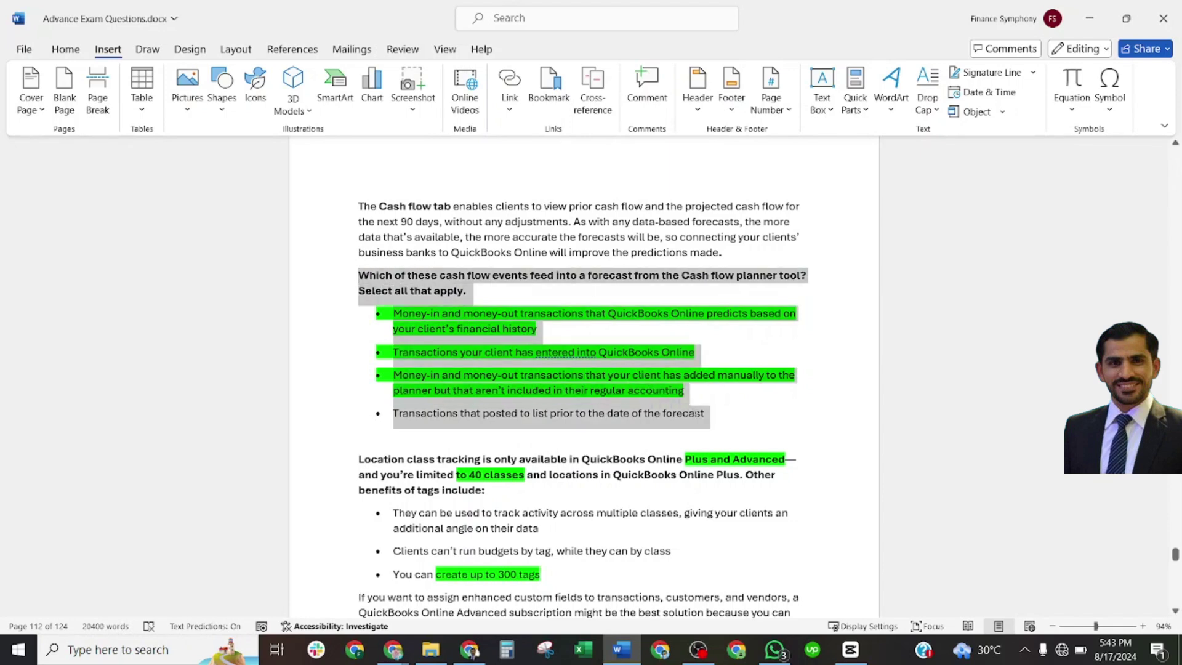
left_click(67, 49)
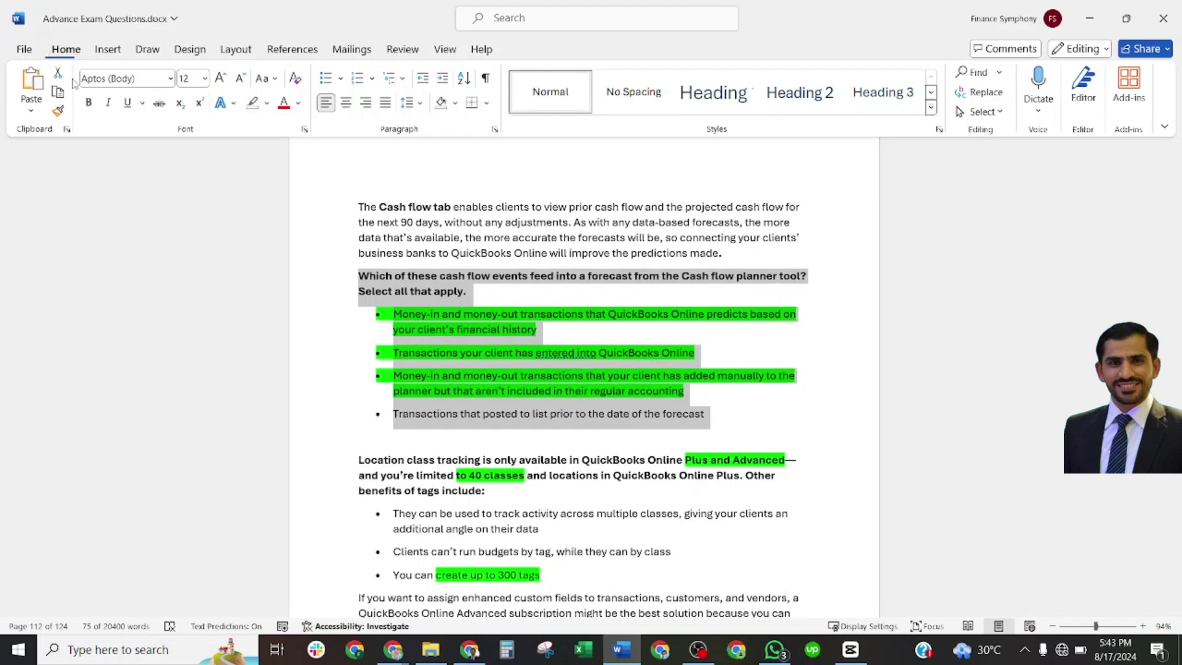
left_click(204, 79)
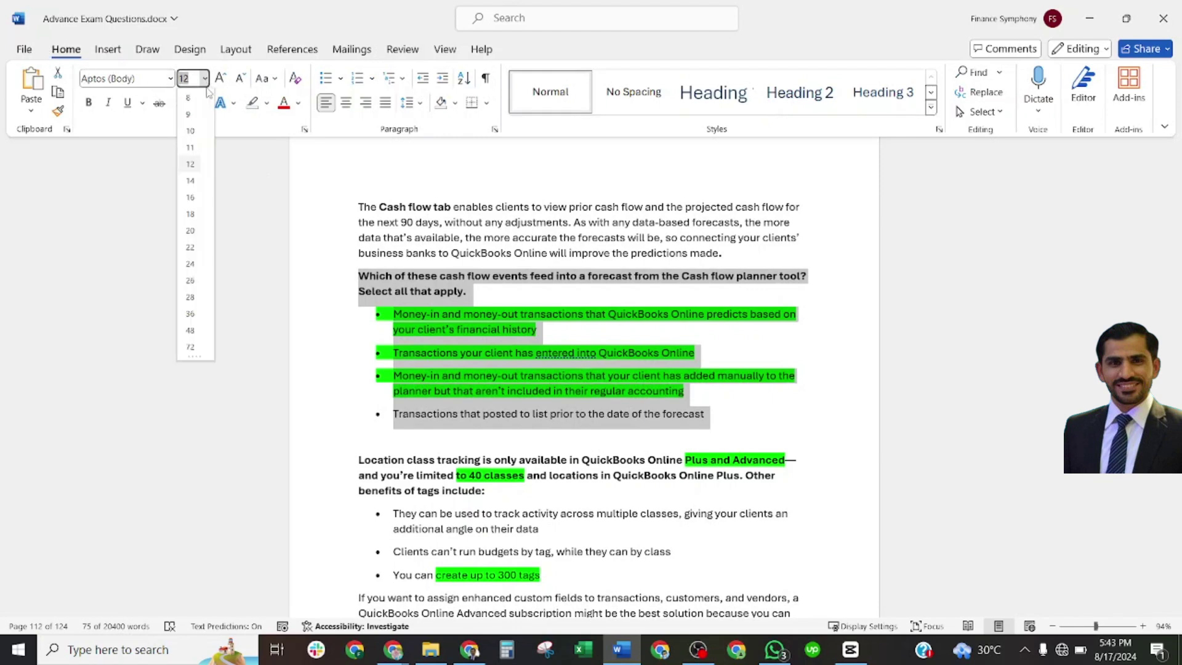
left_click(191, 197)
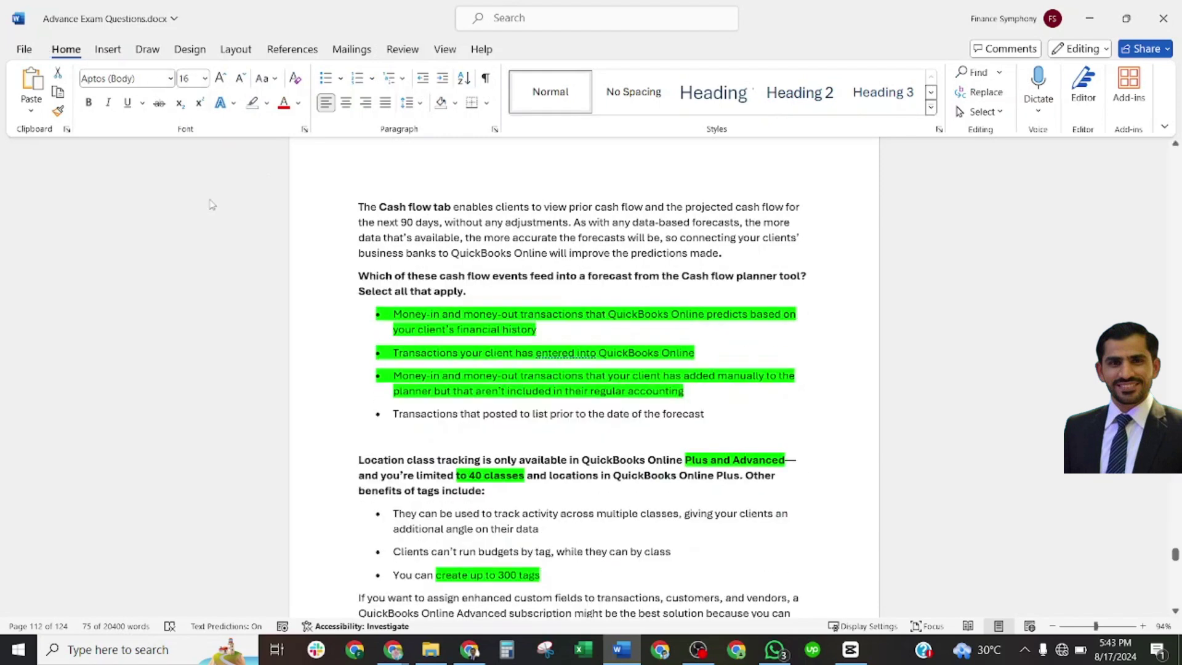
left_click(519, 403)
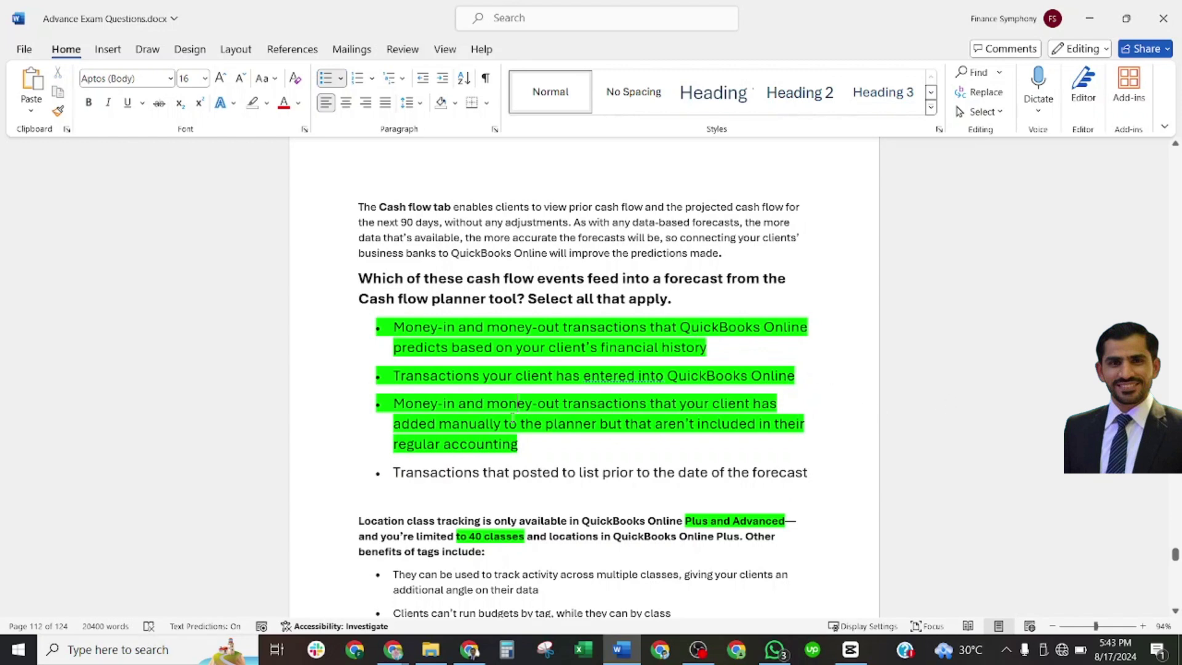
scroll(537, 427, "down", 2)
scroll(537, 427, "down", 3)
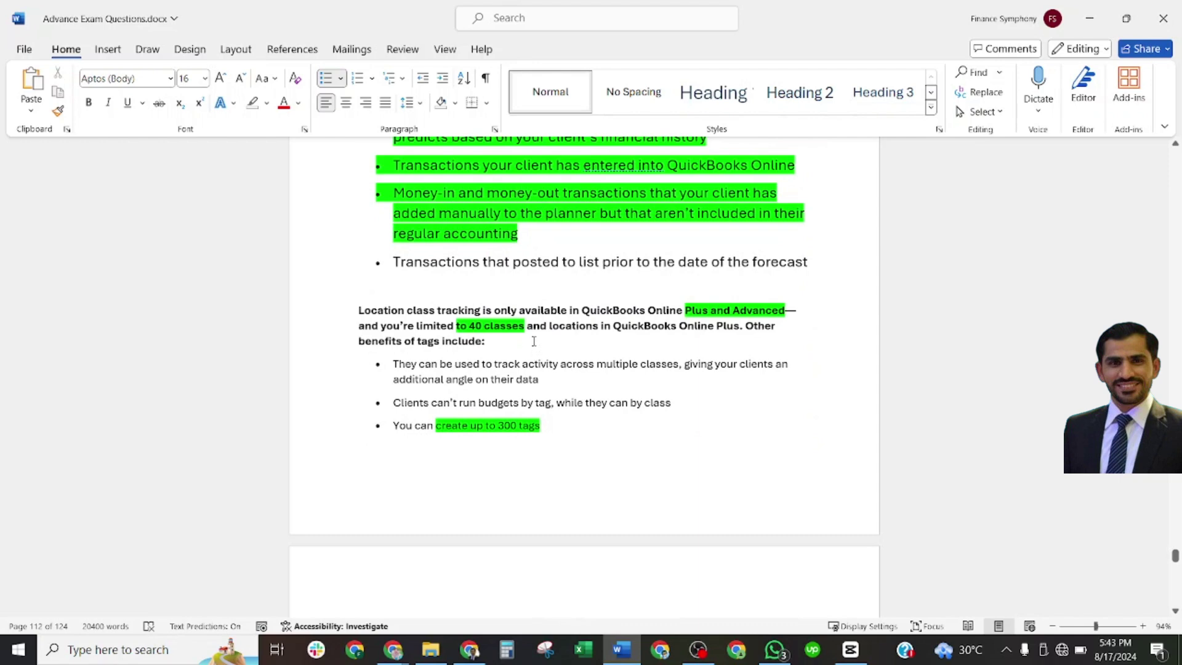
scroll(546, 351, "down", 3)
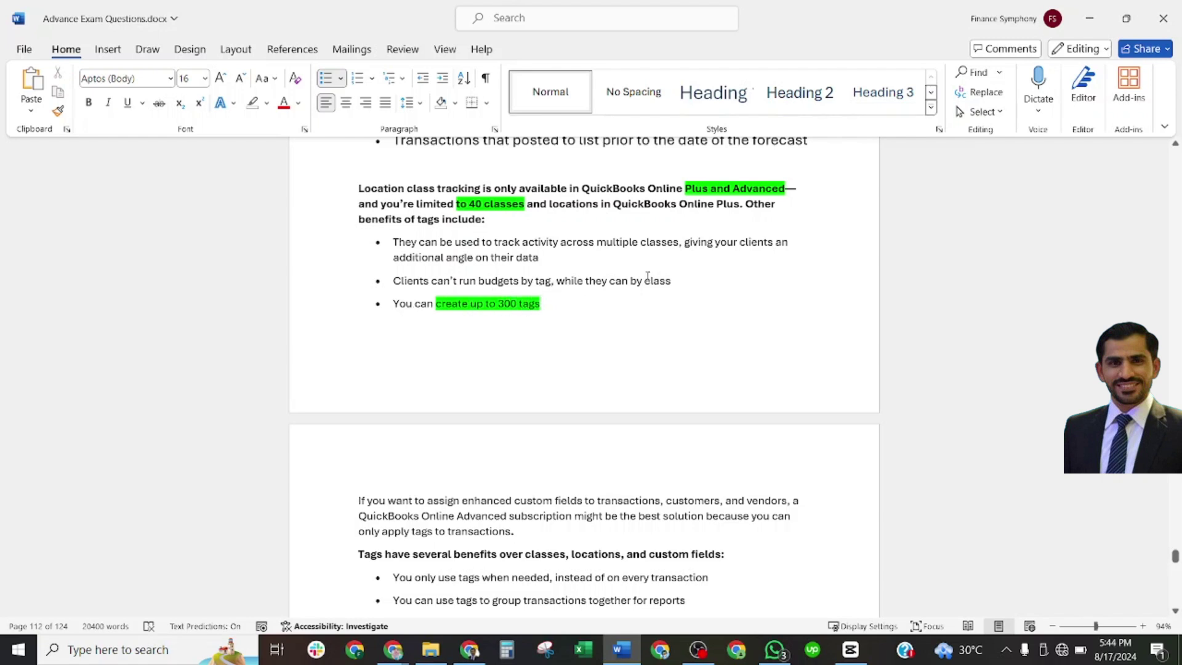
scroll(543, 272, "down", 2)
scroll(556, 210, "up", 1)
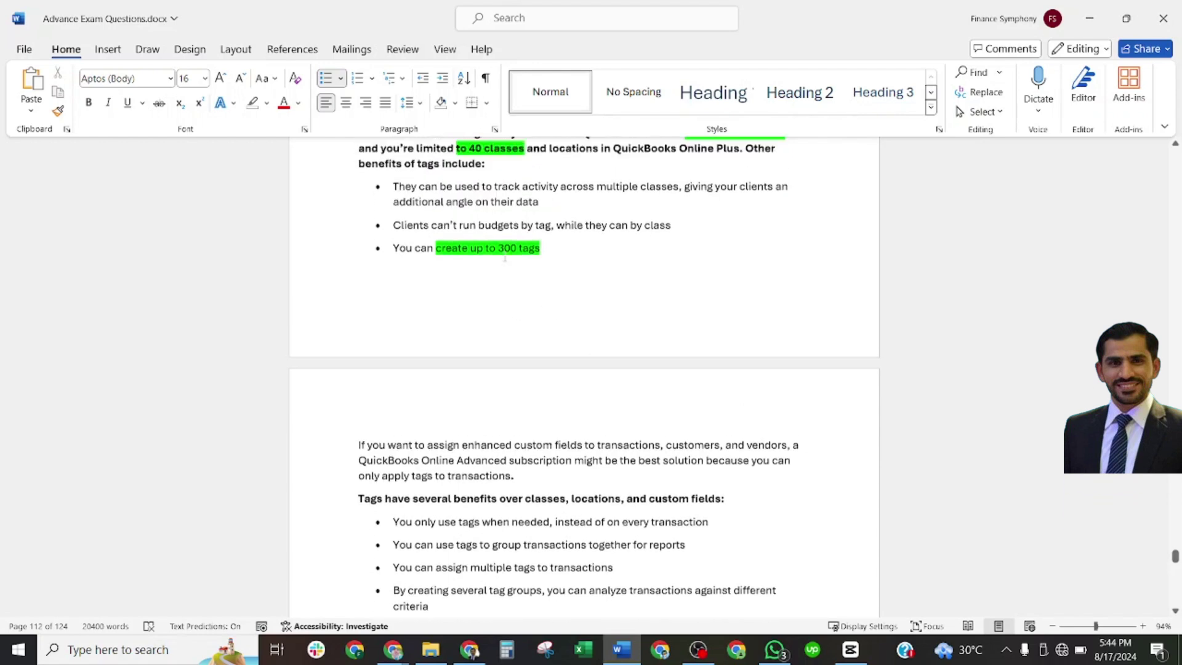
scroll(556, 210, "down", 1)
scroll(517, 231, "up", 1)
scroll(452, 250, "down", 1)
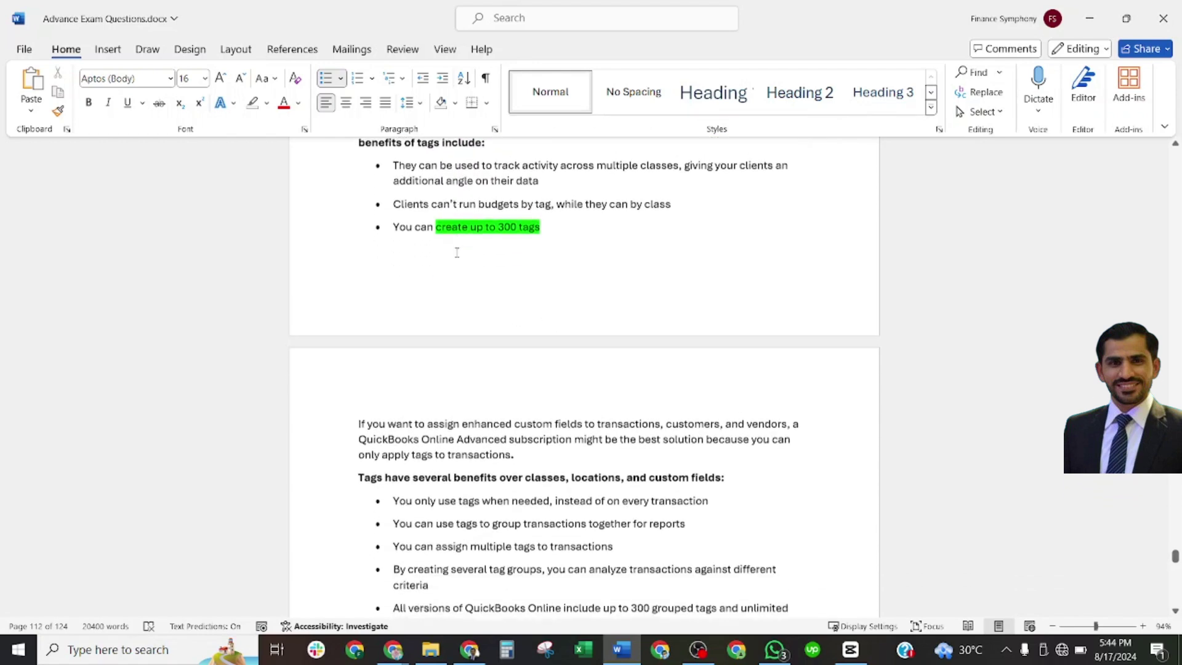
scroll(456, 252, "up", 1)
scroll(456, 252, "down", 1)
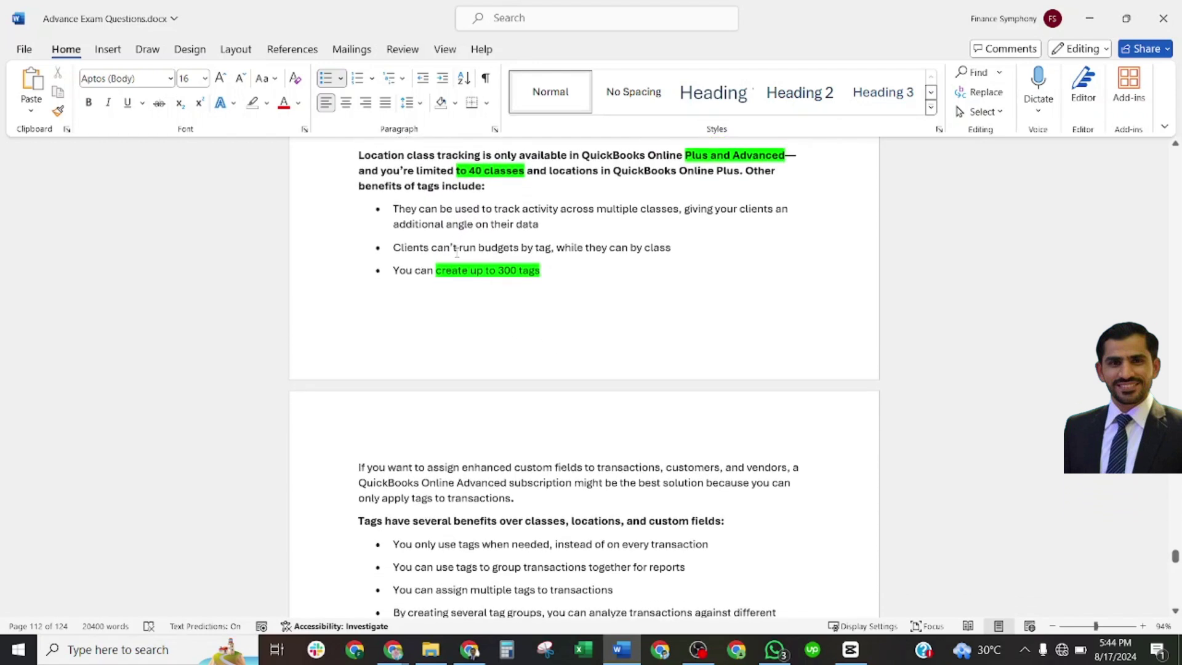
- Scroll past the custom fields paragraph, then highlight and deselect the 'two report types' phrase
left_click(428, 417)
scroll(427, 417, "down", 4)
scroll(430, 397, "down", 2)
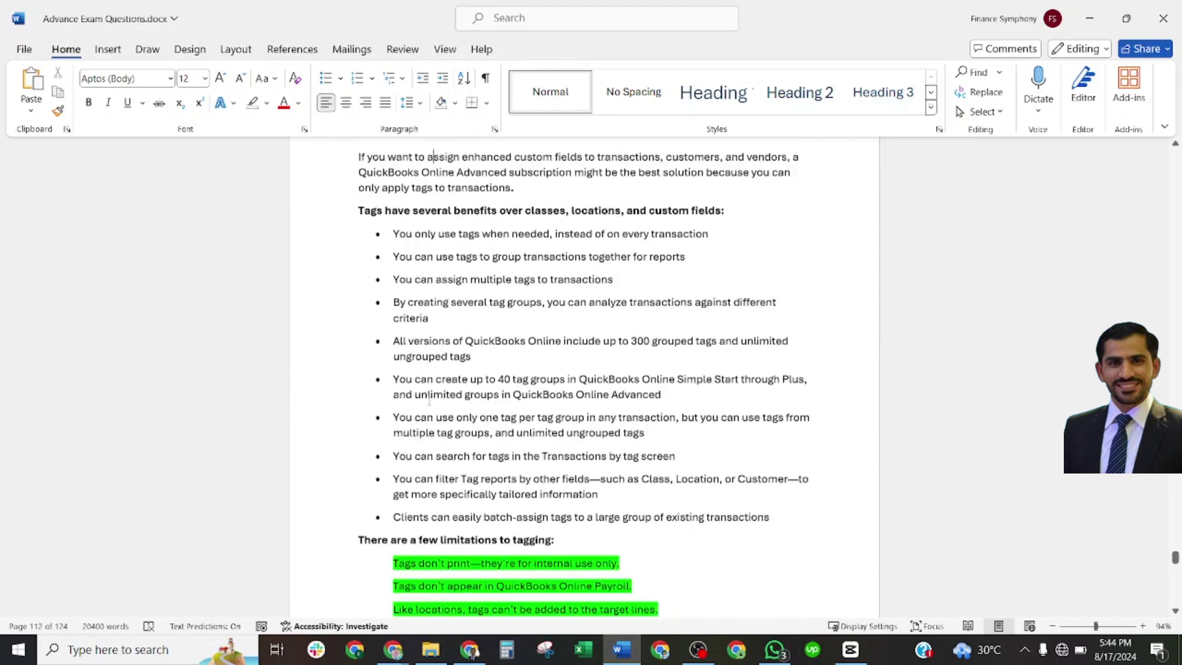
scroll(430, 399, "down", 2)
scroll(424, 387, "down", 1)
scroll(420, 377, "down", 2)
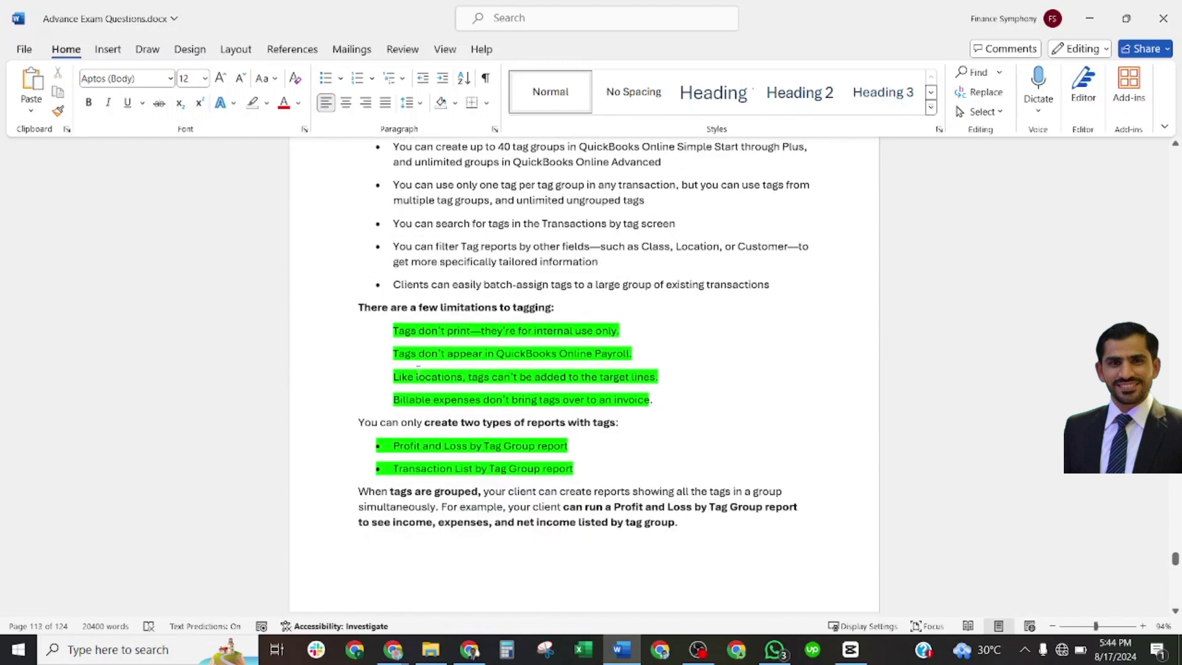
scroll(417, 372, "up", 1)
scroll(536, 355, "up", 1)
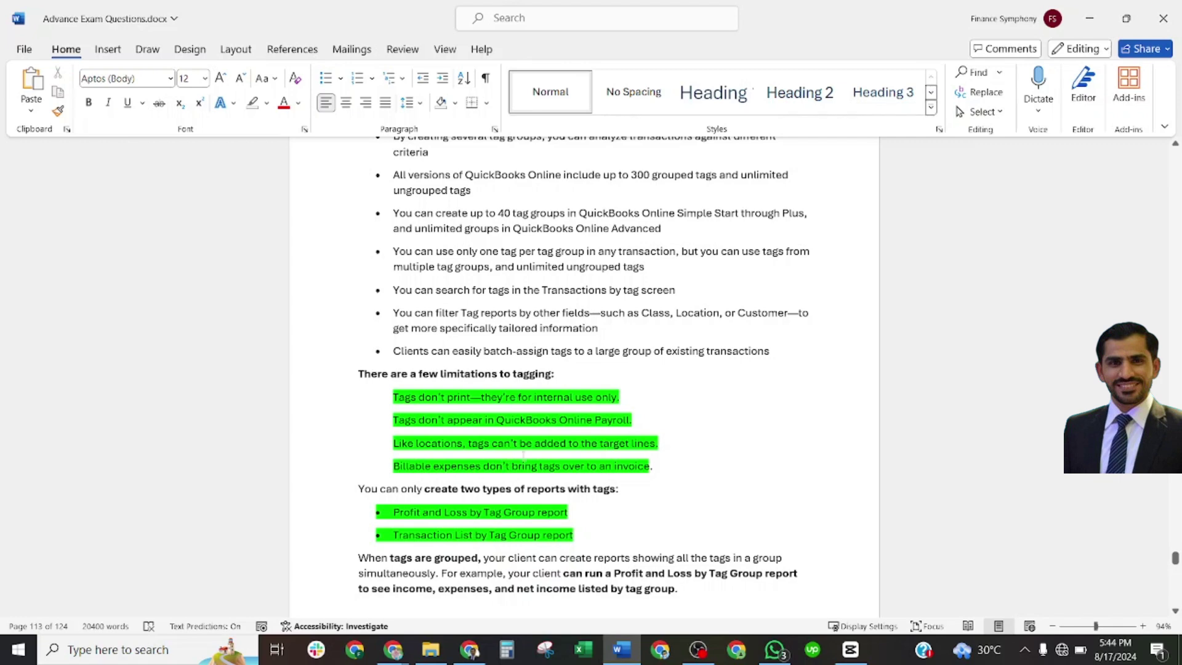
scroll(423, 448, "down", 2)
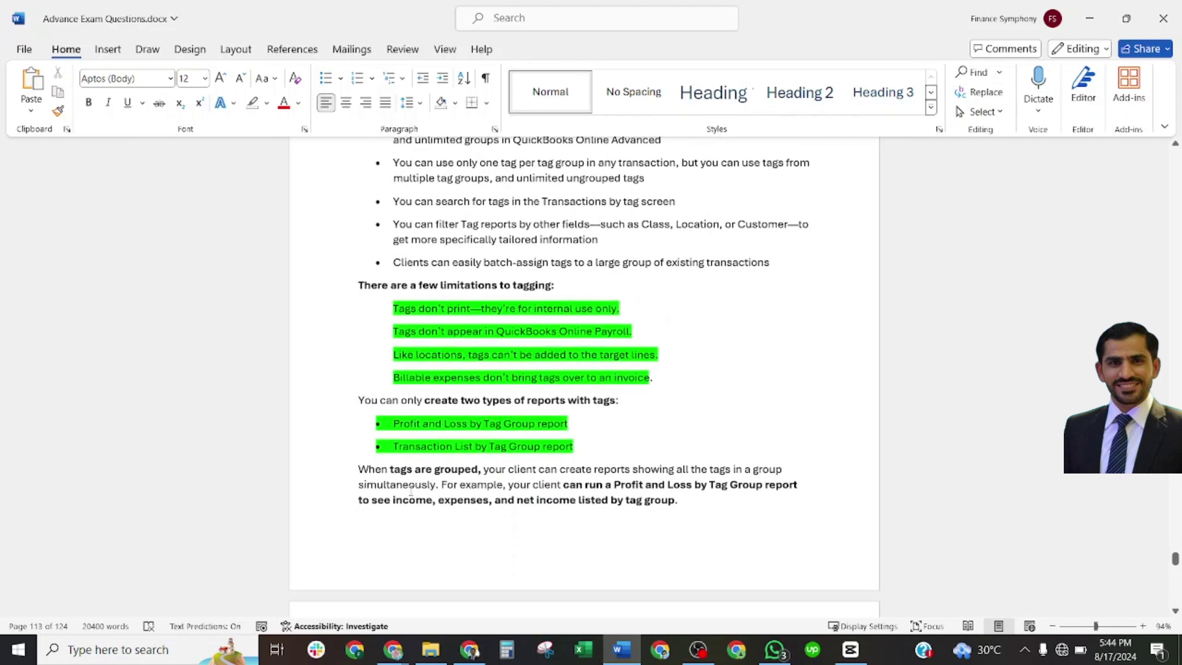
scroll(423, 448, "down", 2)
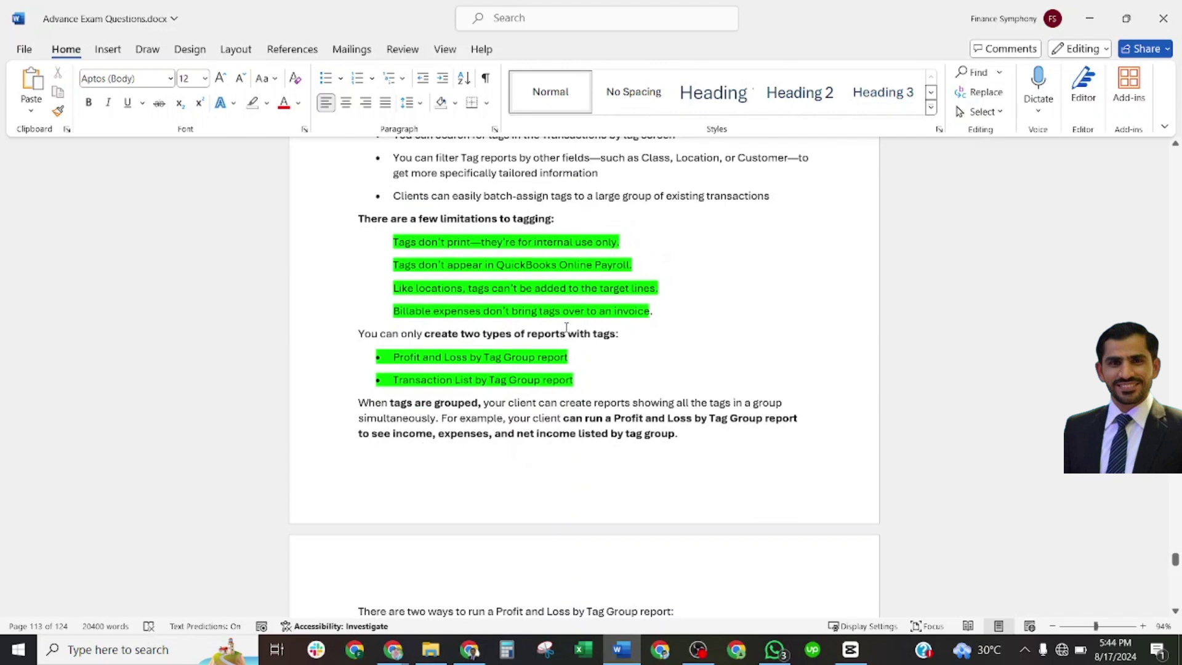
left_click_drag(438, 334, 593, 334)
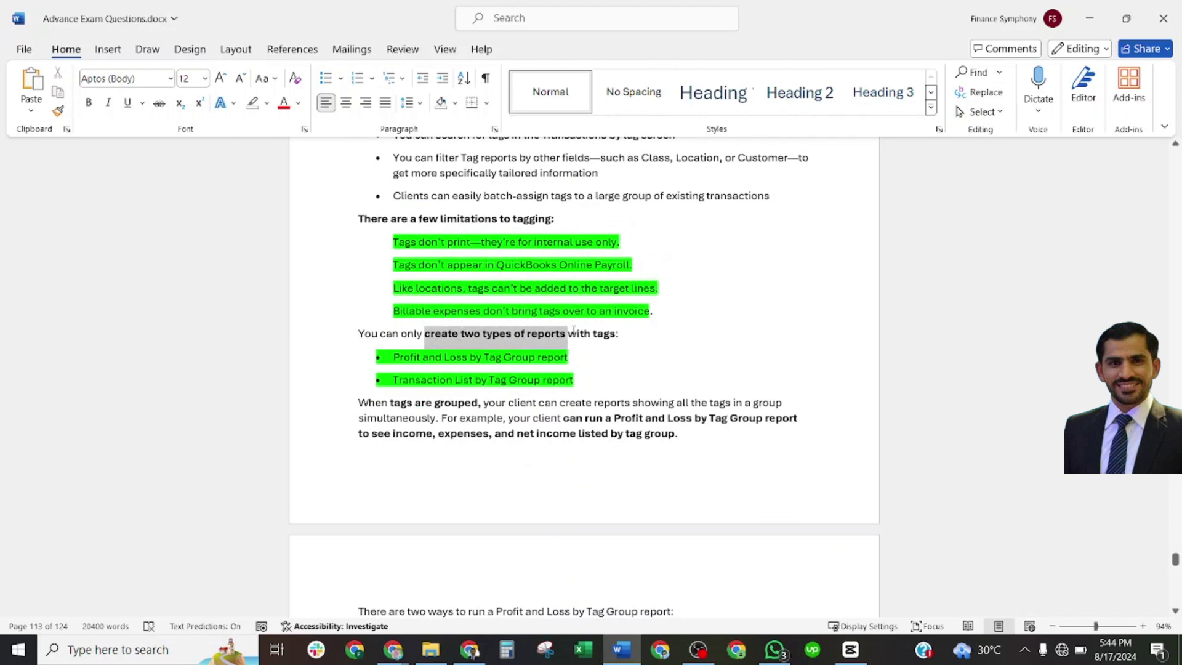
left_click(377, 373)
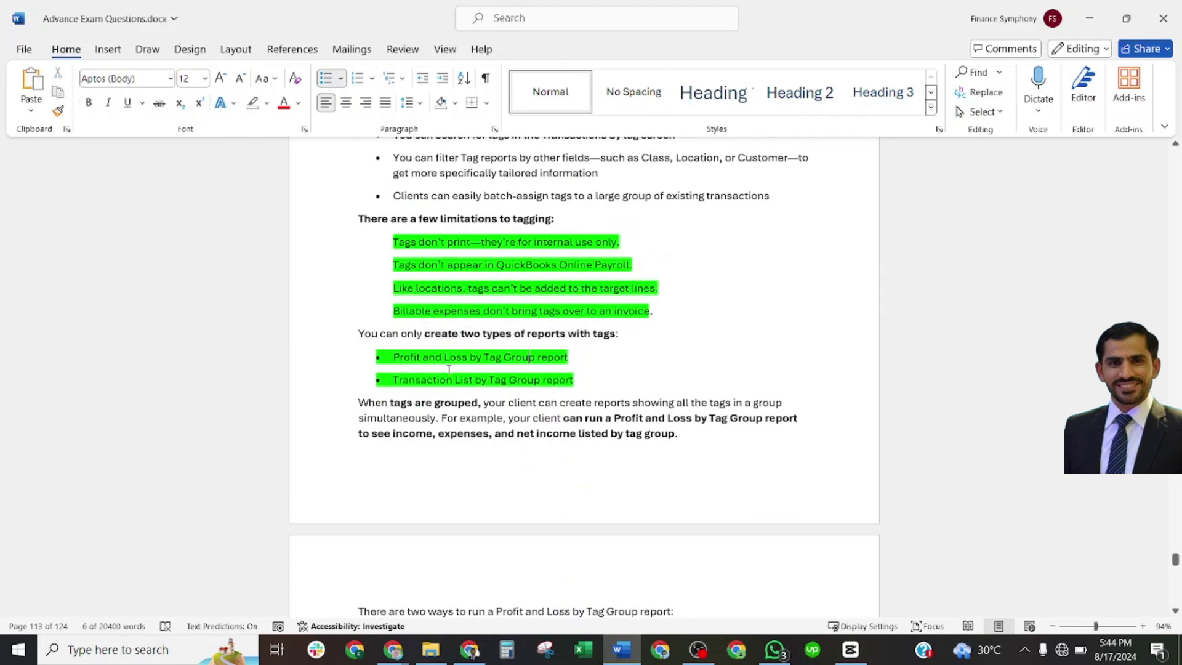
scroll(434, 389, "down", 1)
scroll(435, 389, "down", 2)
scroll(453, 361, "down", 1)
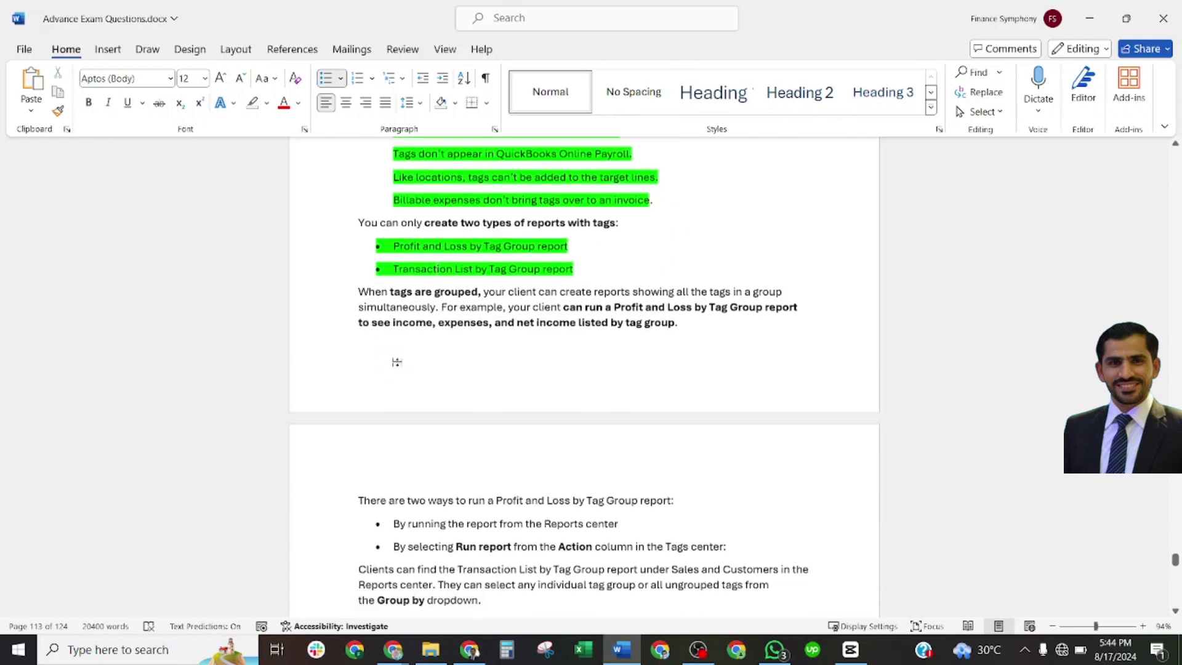
scroll(397, 361, "down", 2)
scroll(409, 376, "down", 2)
scroll(388, 365, "down", 2)
scroll(387, 362, "down", 2)
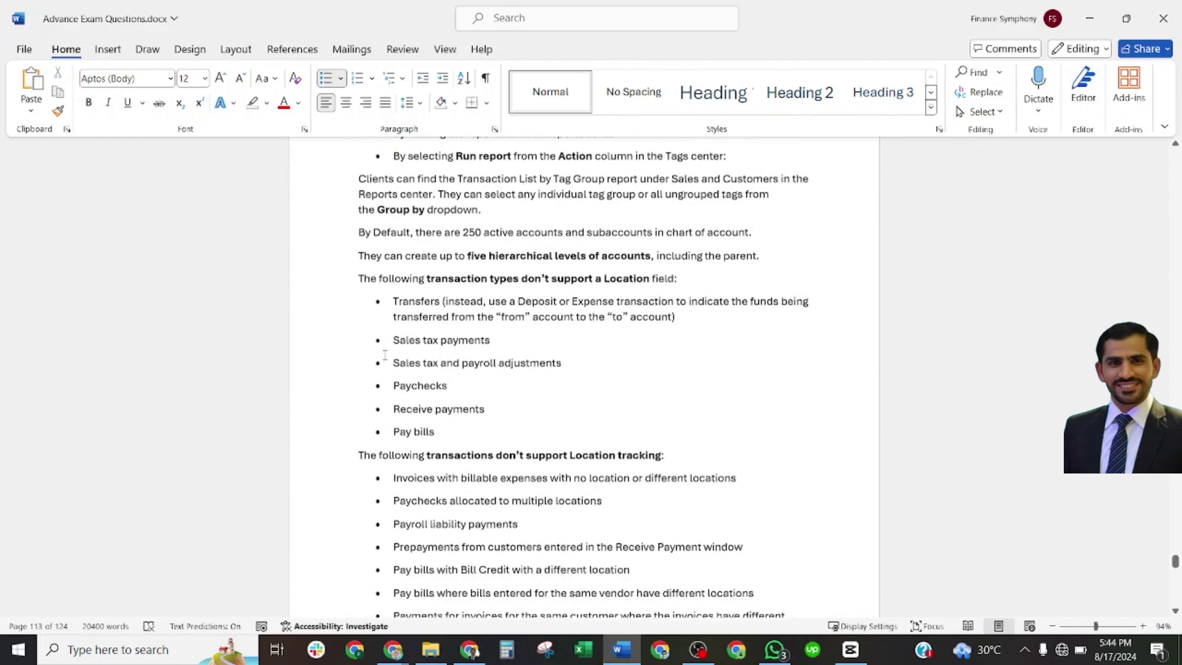
scroll(385, 358, "down", 2)
scroll(384, 354, "down", 2)
scroll(384, 353, "down", 2)
scroll(389, 358, "down", 2)
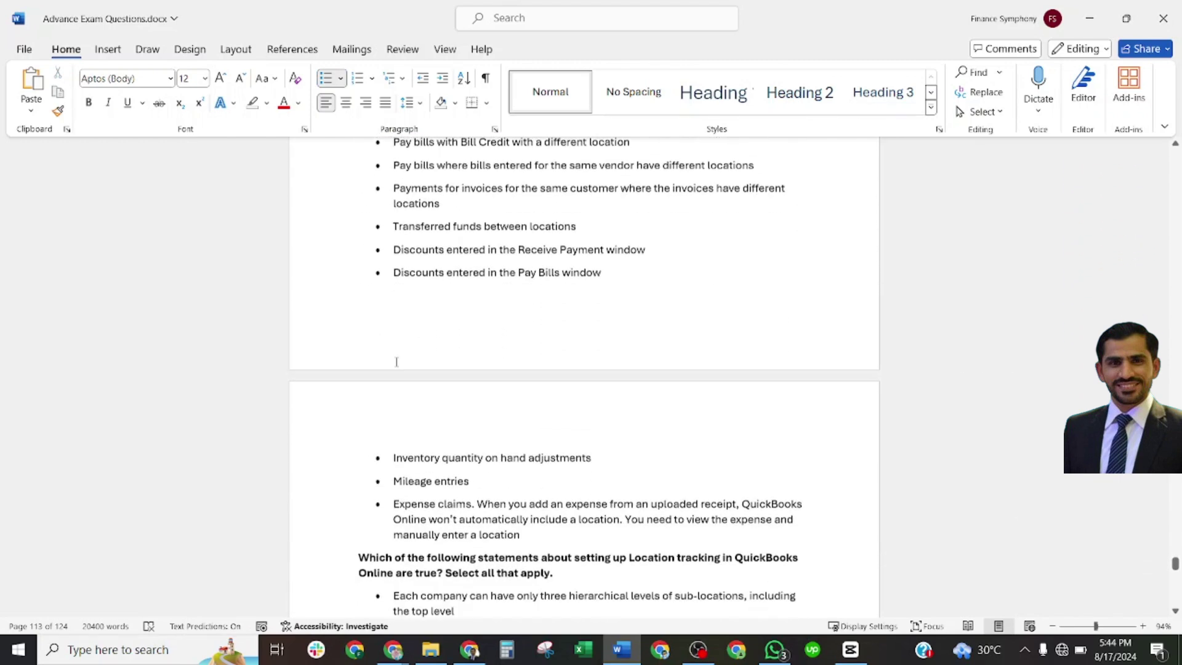
scroll(395, 361, "down", 3)
scroll(395, 362, "down", 1)
scroll(396, 361, "down", 2)
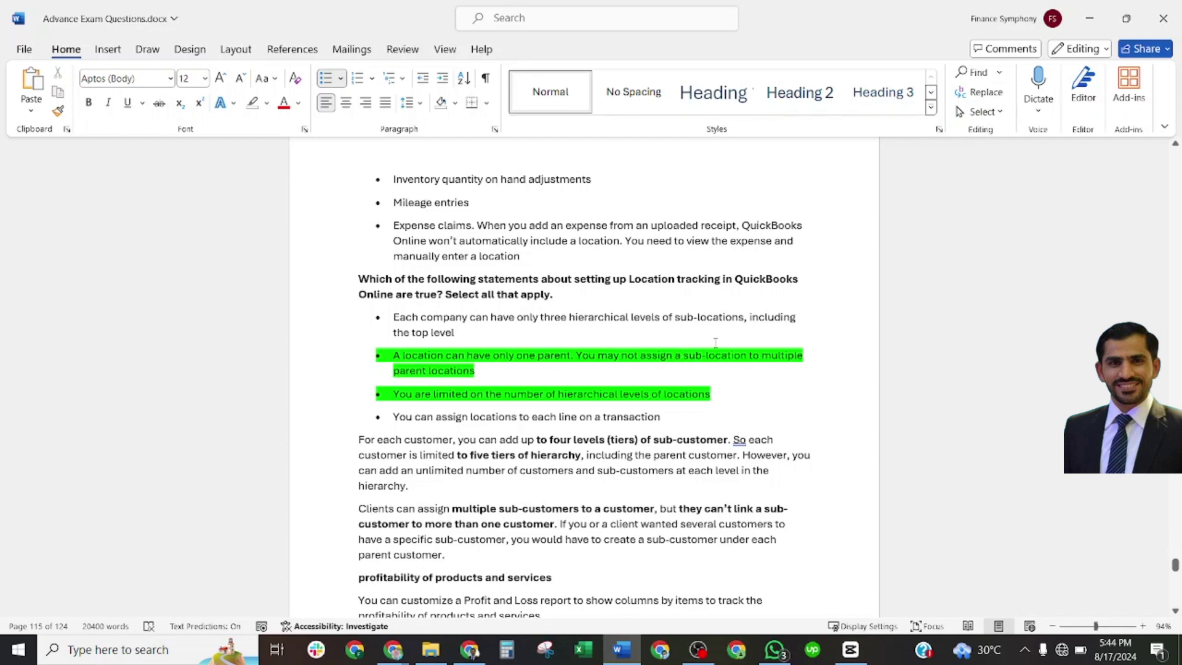
scroll(714, 343, "up", 1)
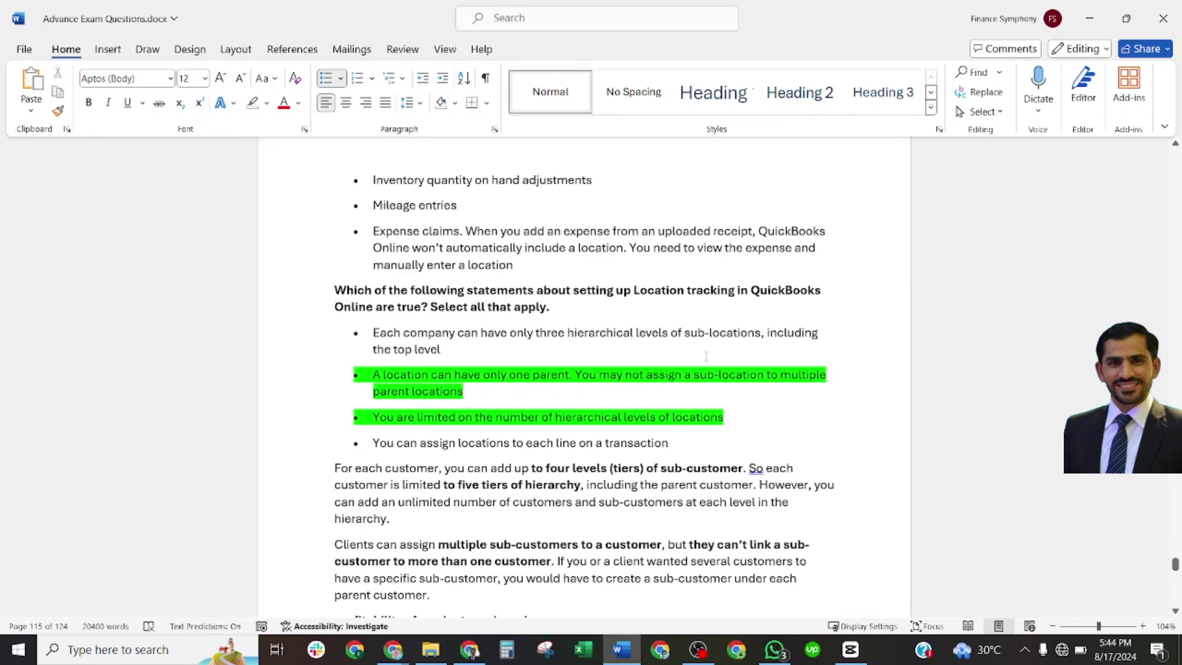
scroll(487, 444, "down", 1)
scroll(486, 444, "down", 1)
scroll(476, 429, "down", 1)
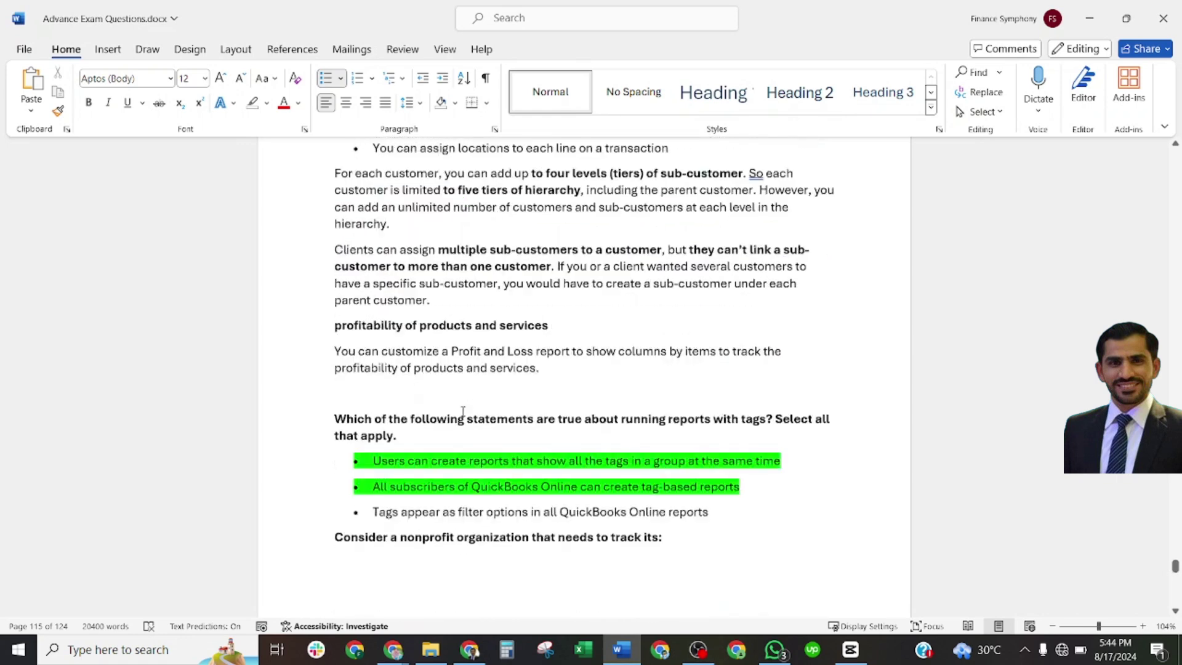
scroll(462, 413, "down", 1)
scroll(462, 412, "down", 1)
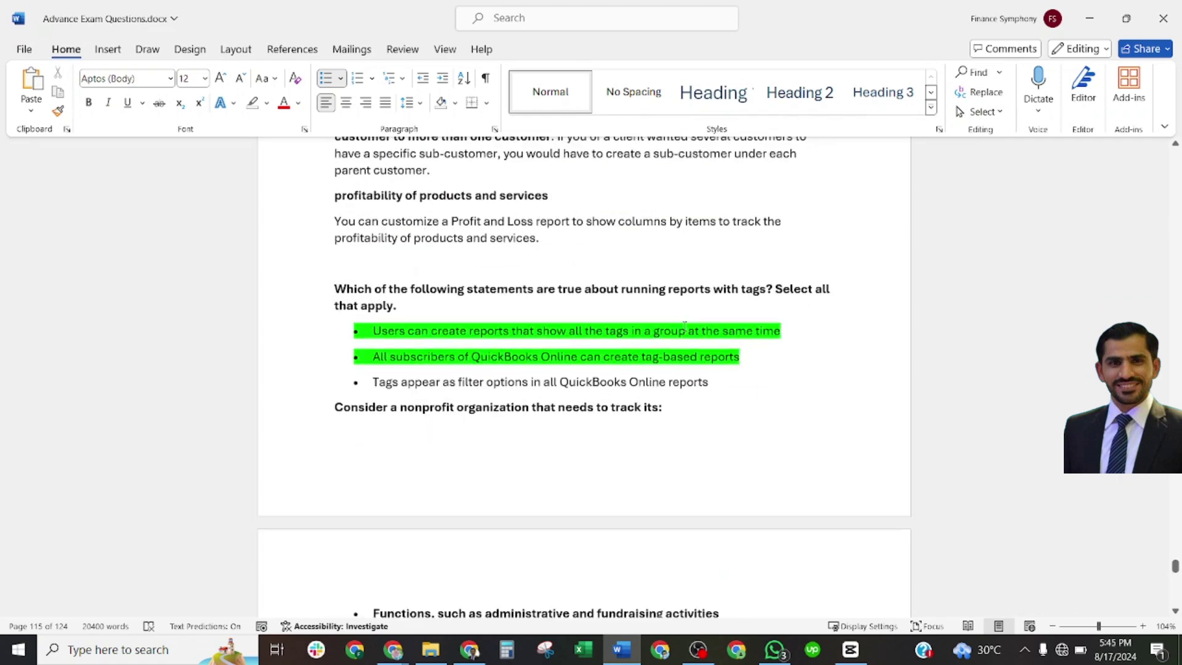
scroll(584, 288, "down", 1)
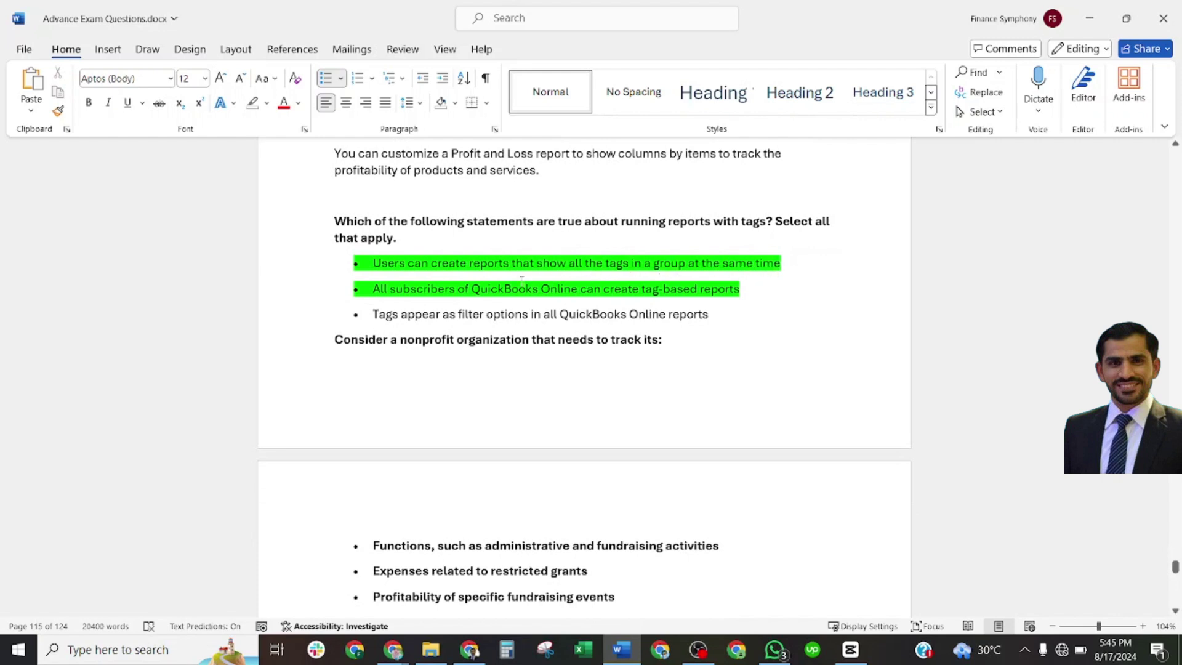
scroll(447, 310, "down", 1)
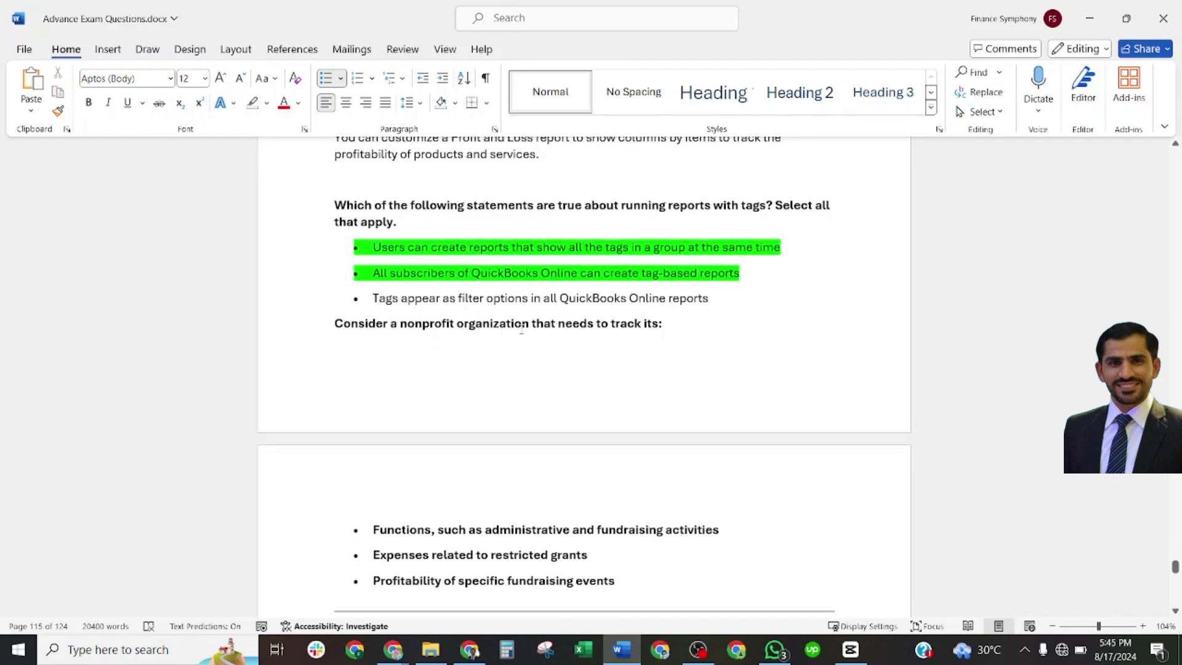
scroll(446, 310, "down", 1)
scroll(446, 311, "down", 1)
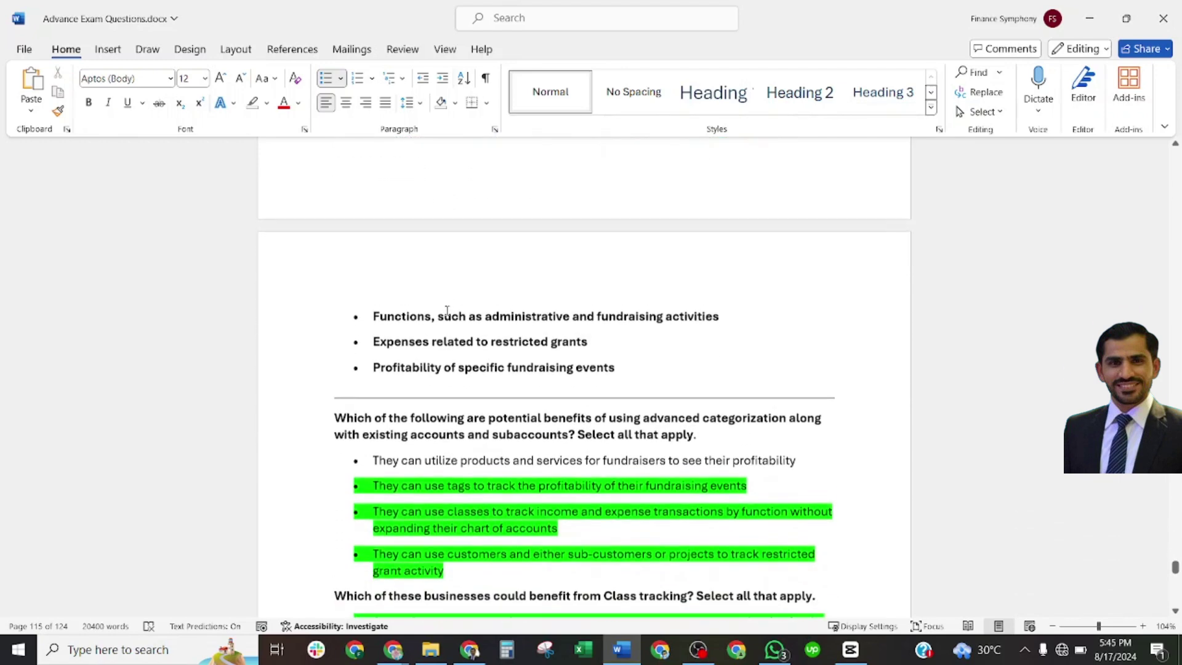
scroll(447, 310, "up", 1)
scroll(446, 310, "down", 1)
scroll(446, 310, "down", 2)
scroll(446, 310, "down", 1)
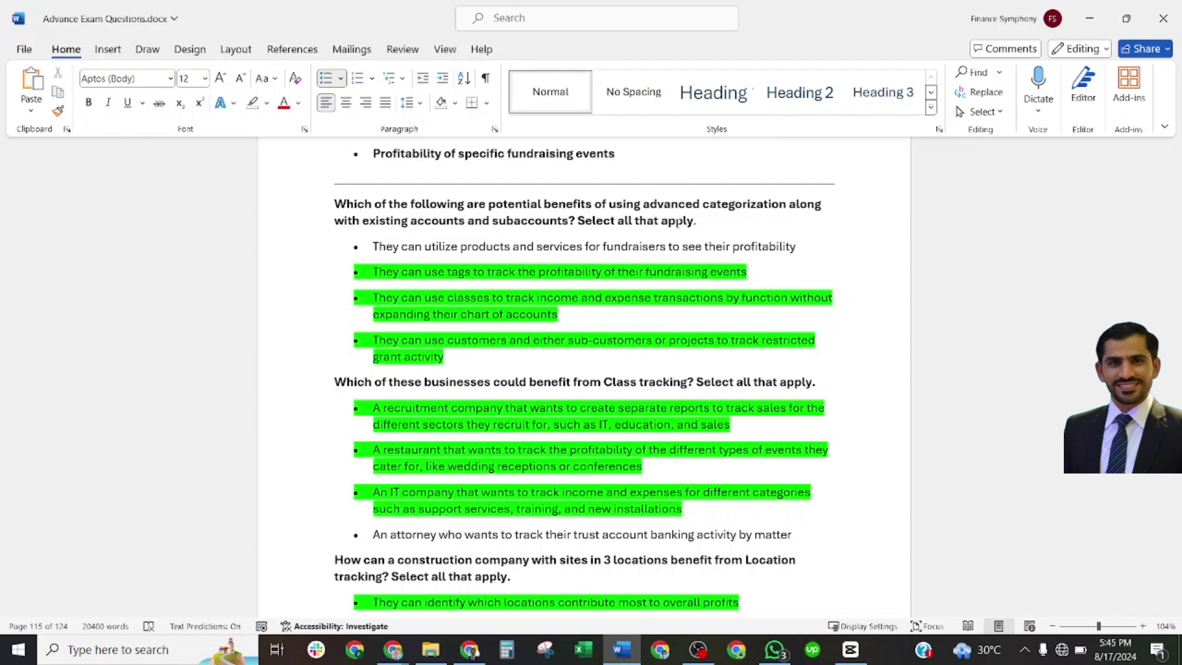
scroll(709, 408, "down", 1)
scroll(479, 366, "down", 2)
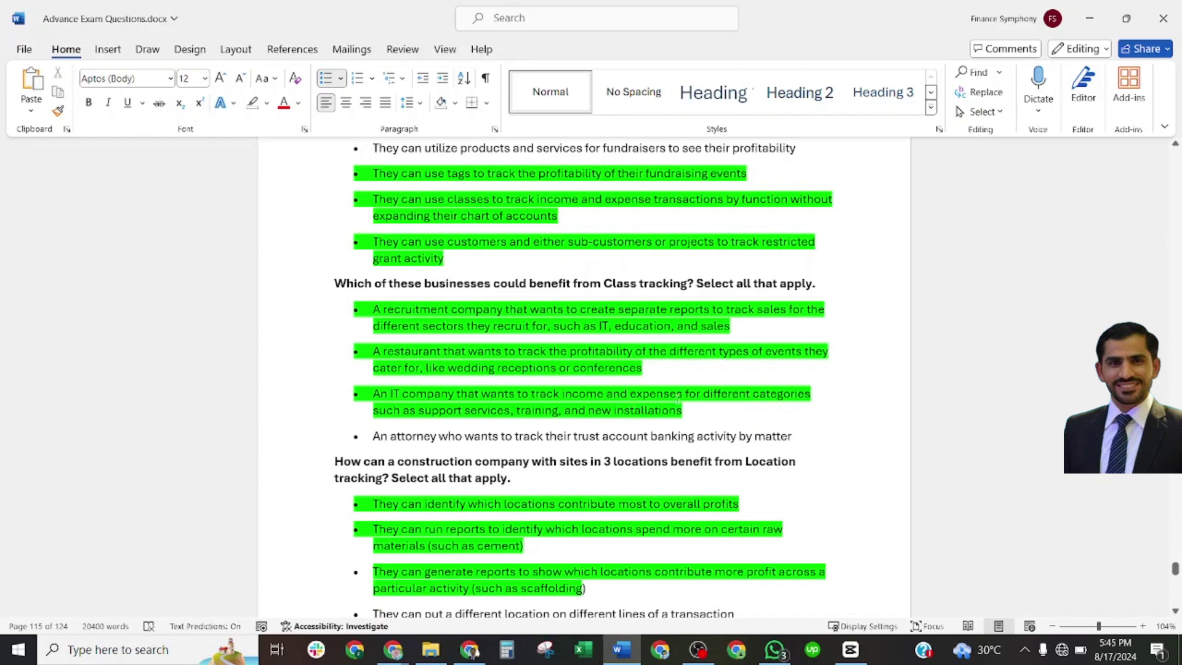
scroll(551, 406, "down", 1)
scroll(550, 407, "down", 2)
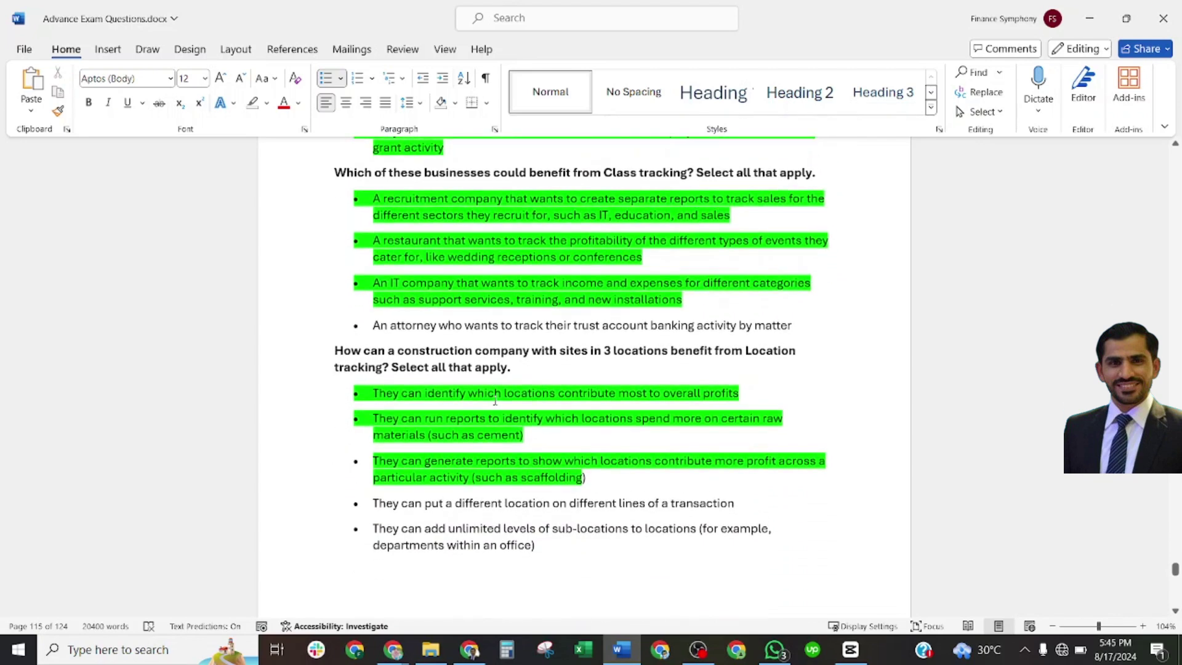
scroll(550, 406, "down", 2)
scroll(551, 406, "down", 1)
scroll(550, 406, "down", 1)
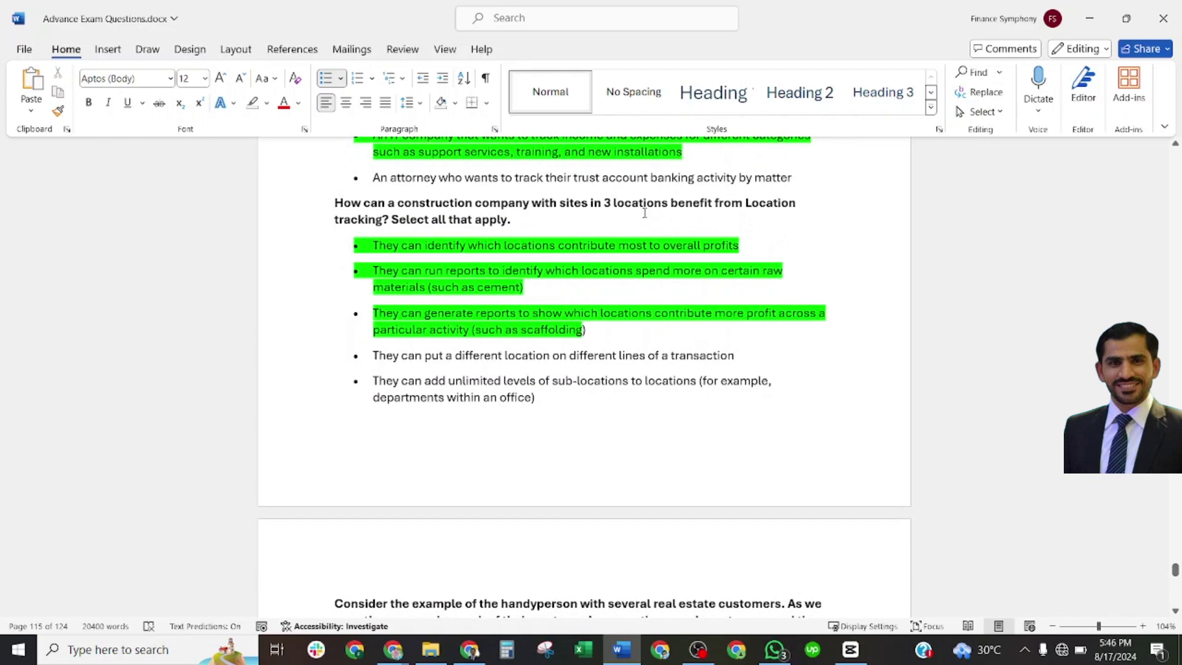
scroll(517, 262, "down", 1)
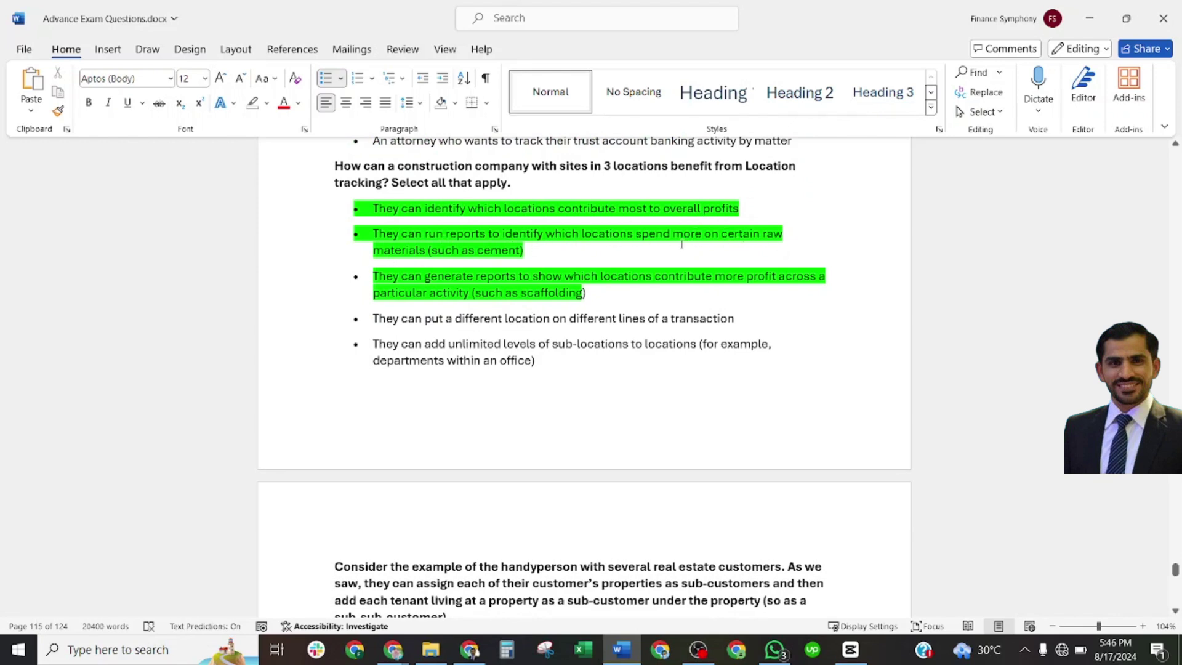
scroll(594, 275, "down", 1)
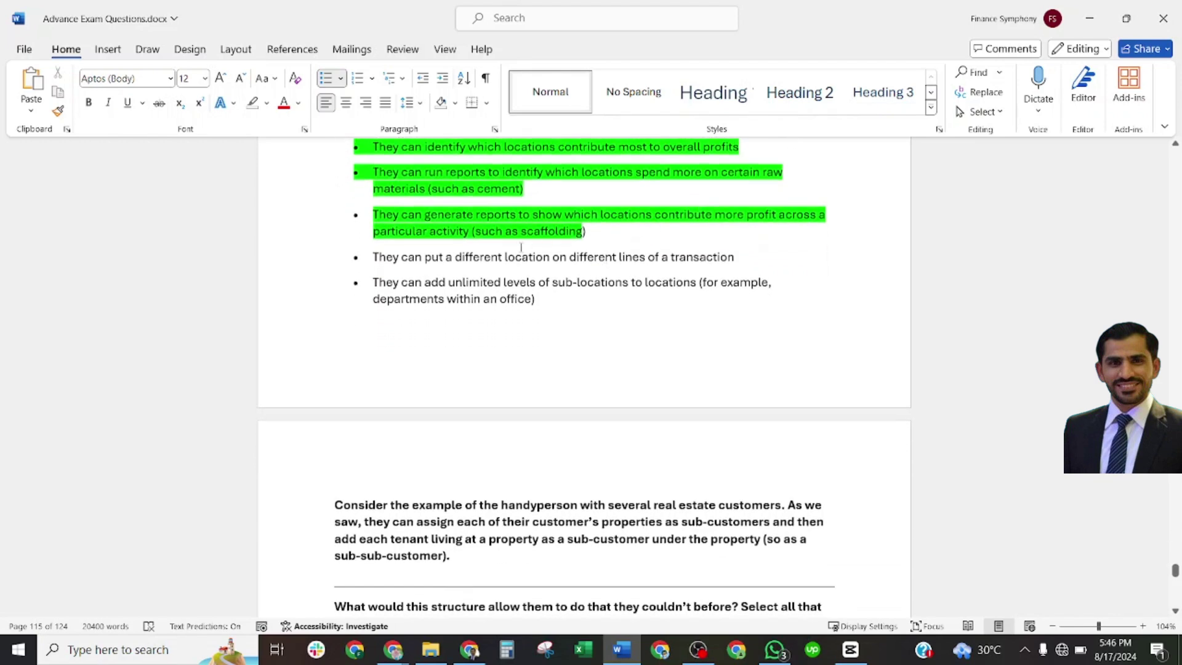
scroll(476, 271, "down", 2)
scroll(477, 267, "down", 2)
scroll(477, 266, "down", 2)
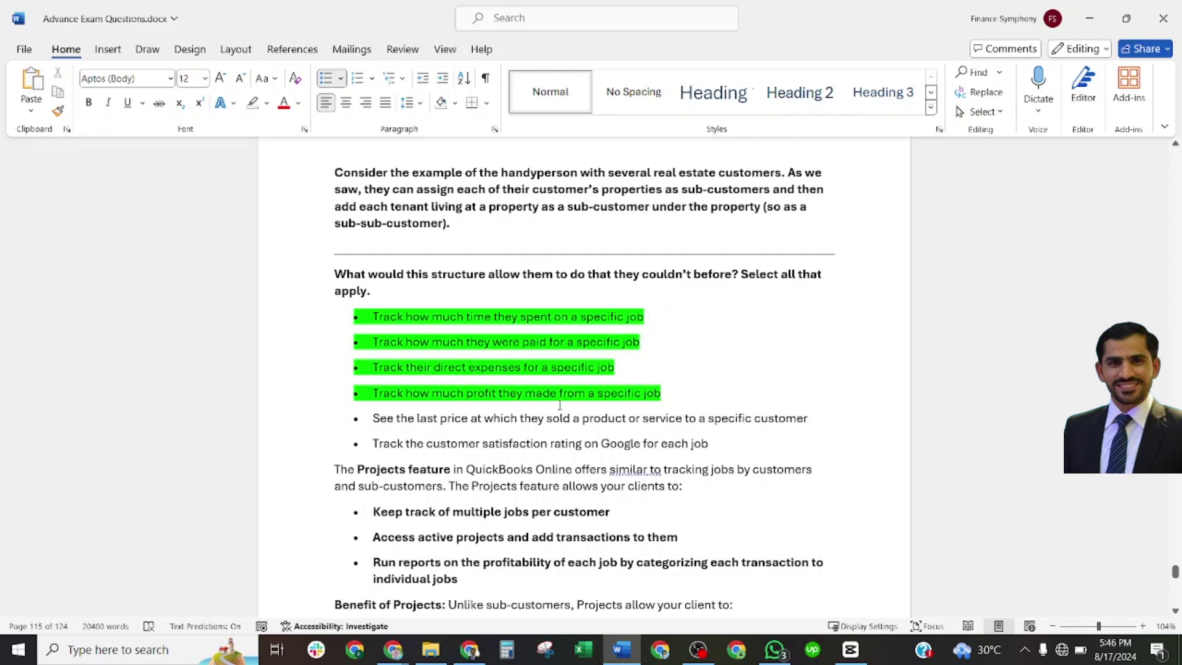
scroll(559, 405, "down", 3)
scroll(386, 347, "down", 2)
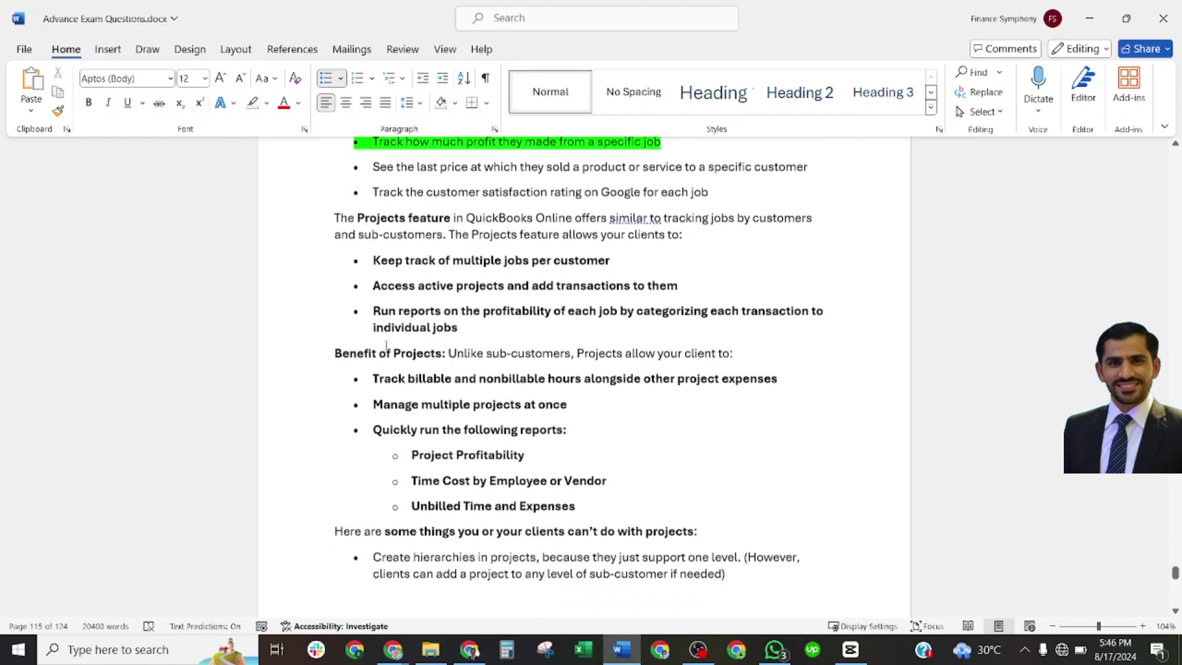
scroll(386, 346, "down", 1)
scroll(386, 346, "down", 2)
scroll(398, 361, "down", 2)
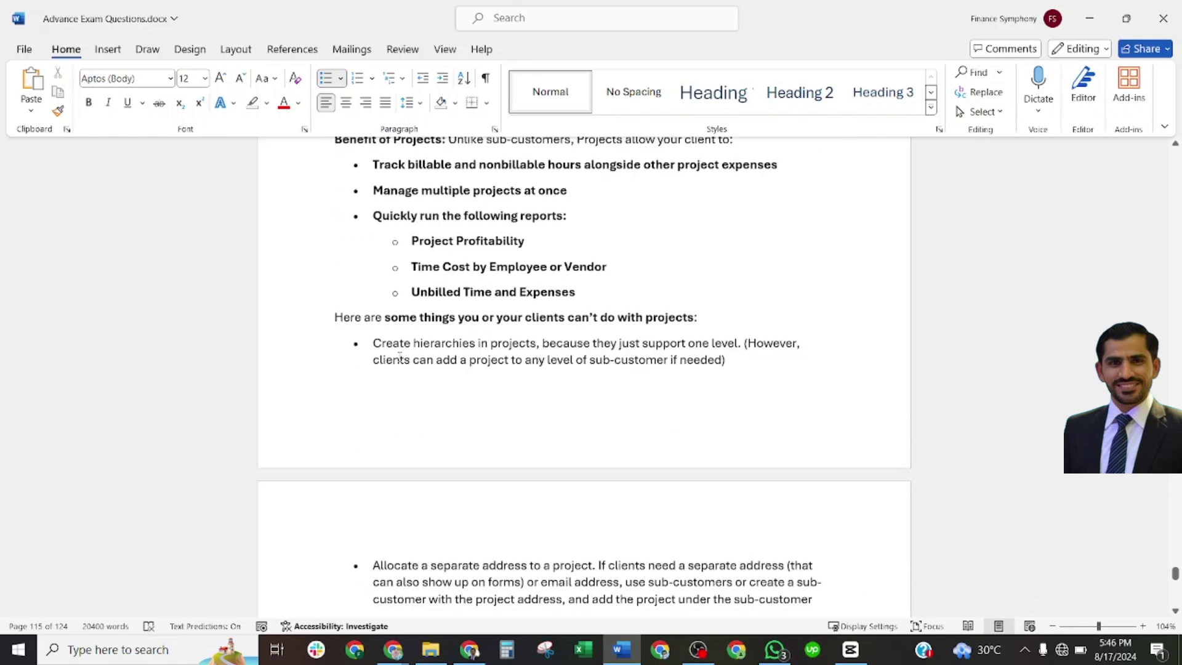
scroll(416, 369, "down", 4)
scroll(438, 382, "down", 3)
scroll(440, 383, "down", 3)
scroll(421, 323, "down", 2)
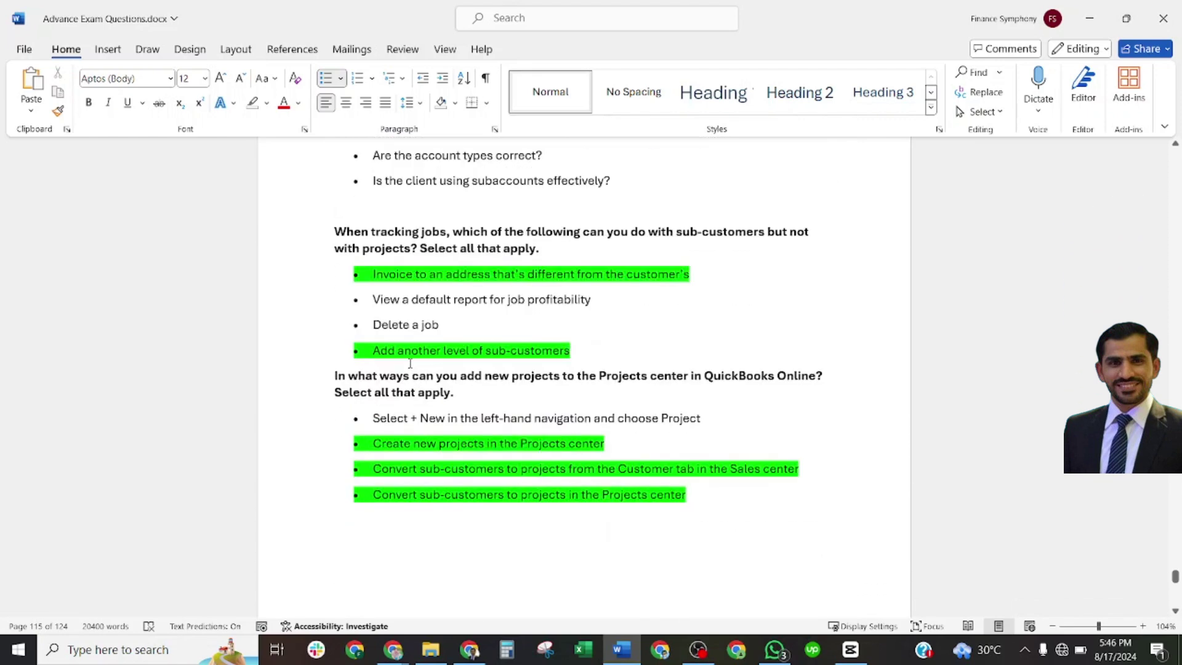
scroll(399, 263, "down", 1)
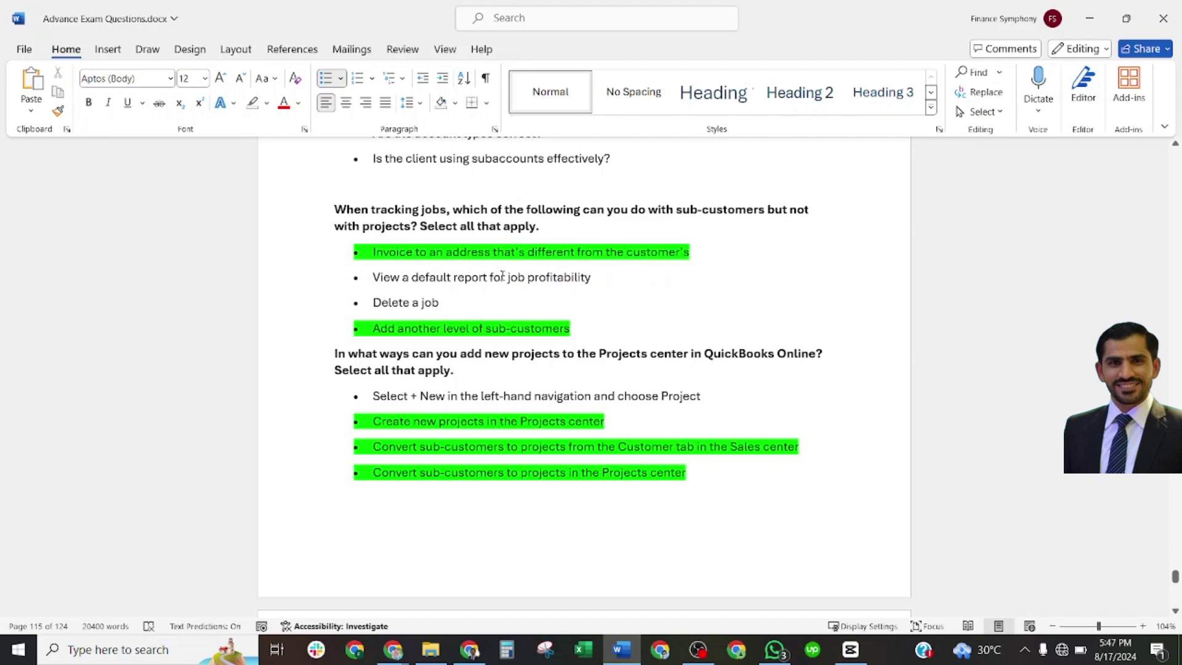
scroll(501, 277, "down", 2)
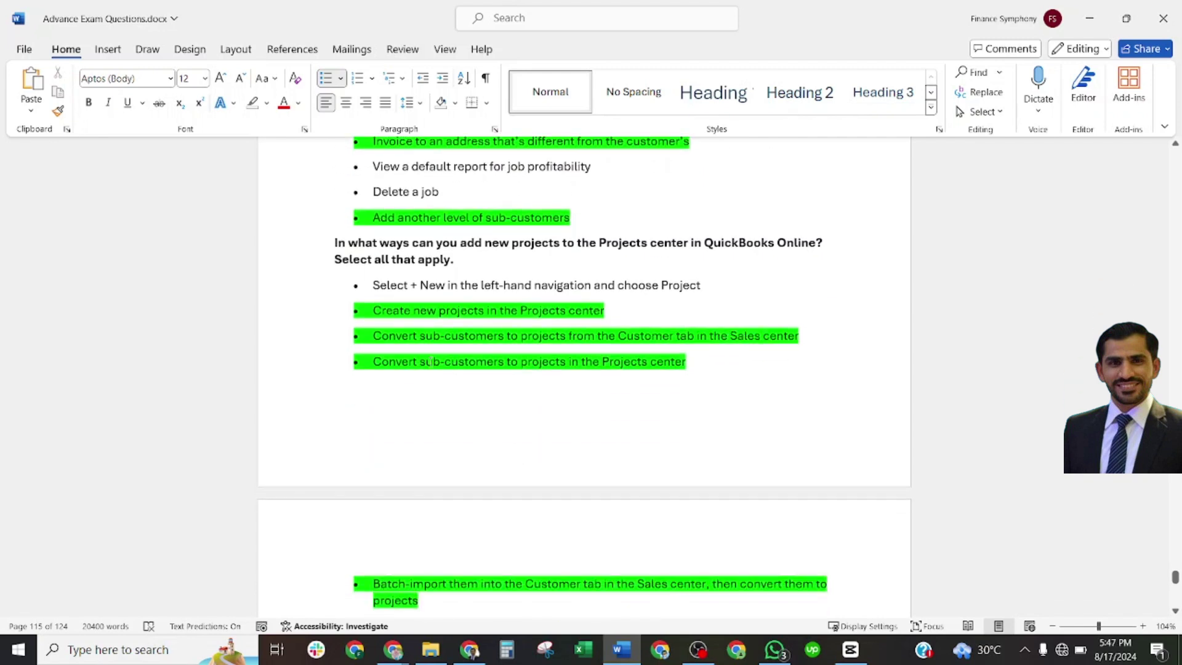
scroll(423, 334, "up", 1)
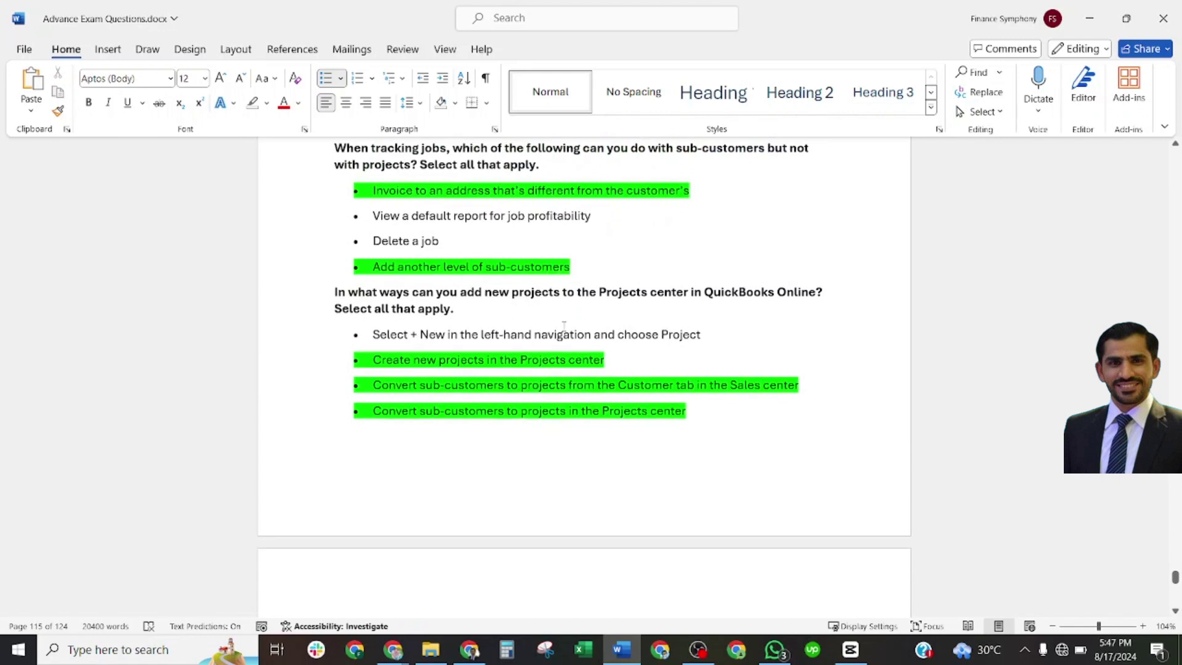
scroll(597, 339, "down", 1)
scroll(595, 305, "down", 1)
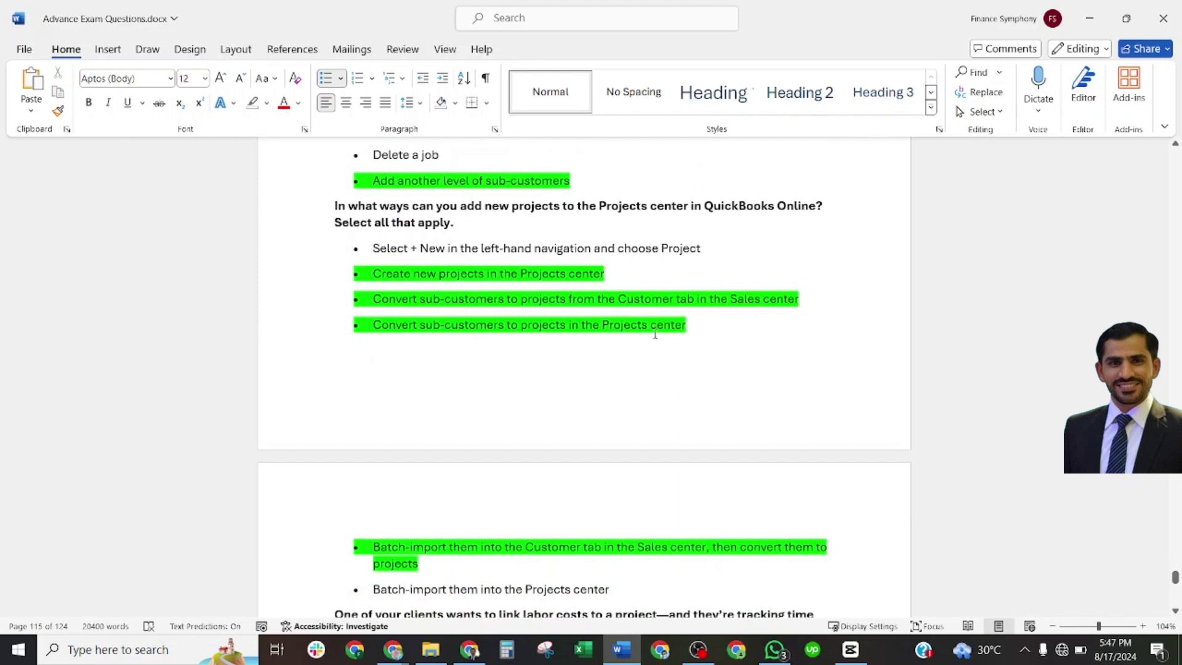
scroll(603, 328, "down", 2)
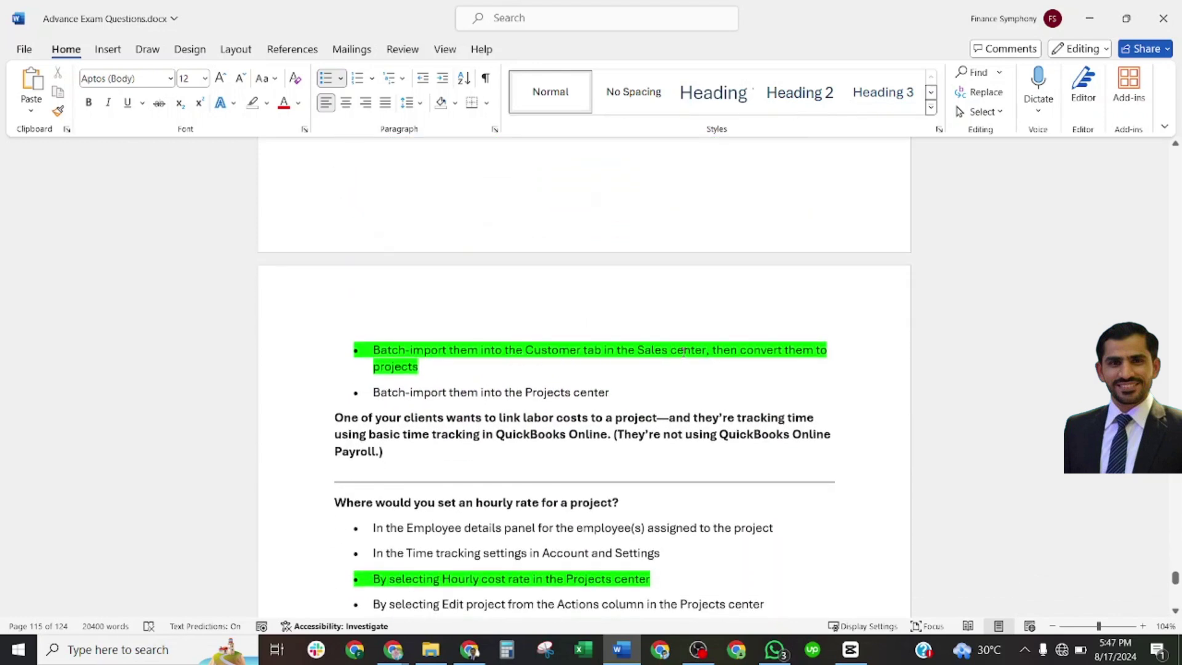
scroll(428, 344, "down", 2)
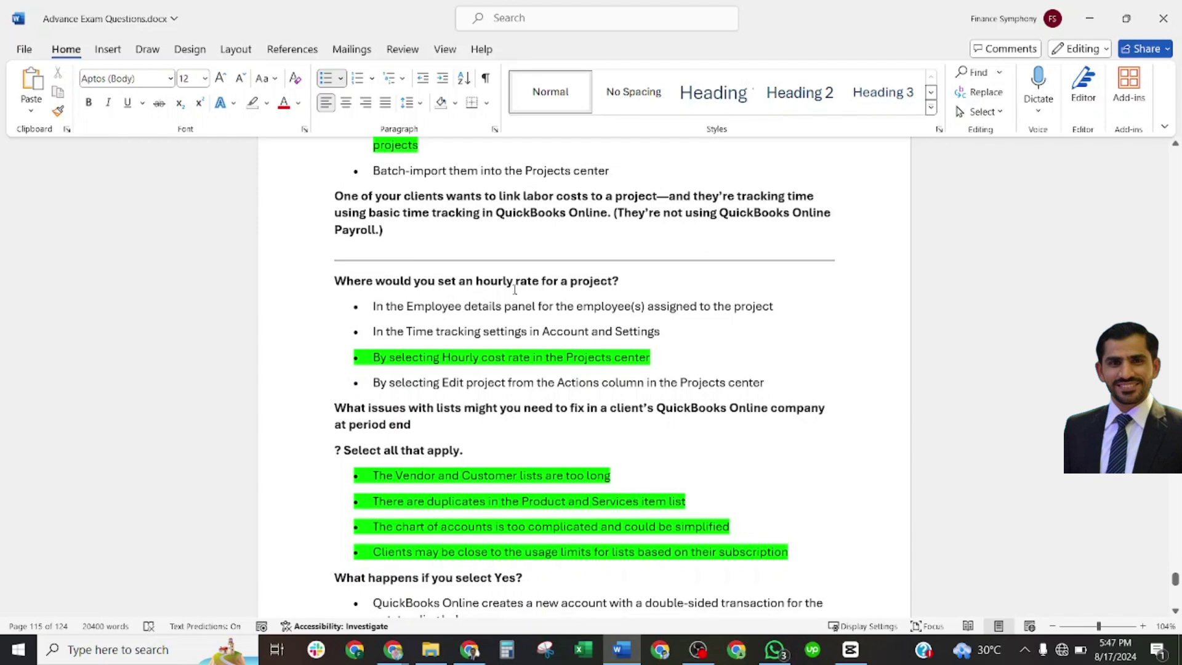
scroll(577, 287, "down", 1)
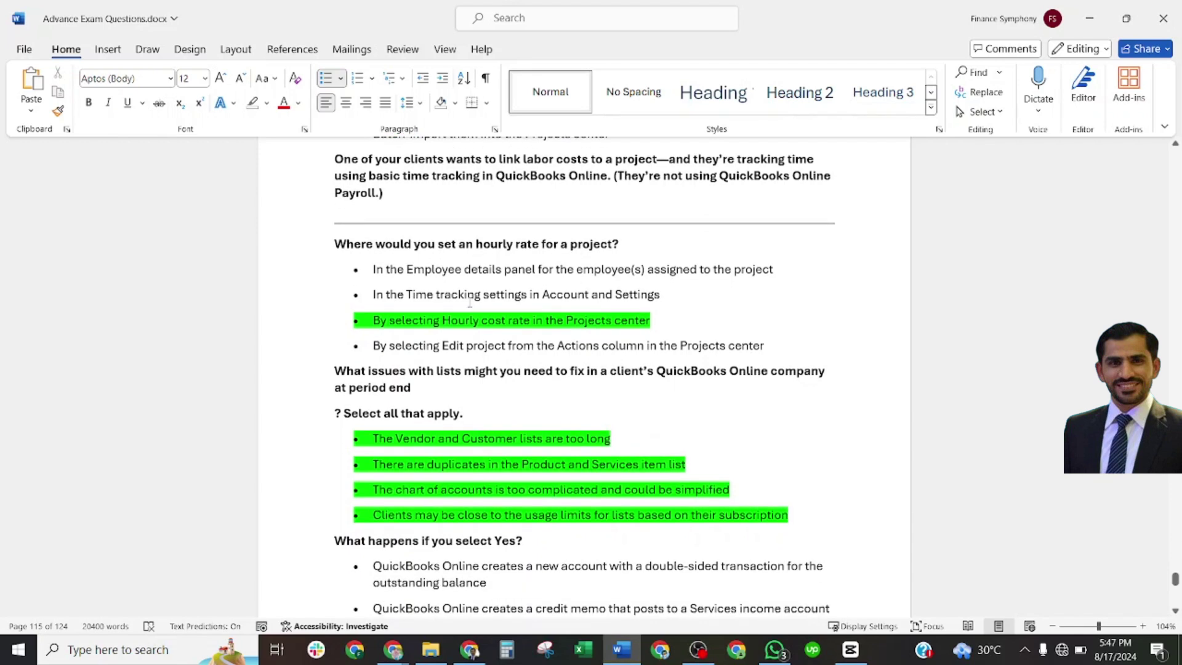
scroll(461, 343, "down", 1)
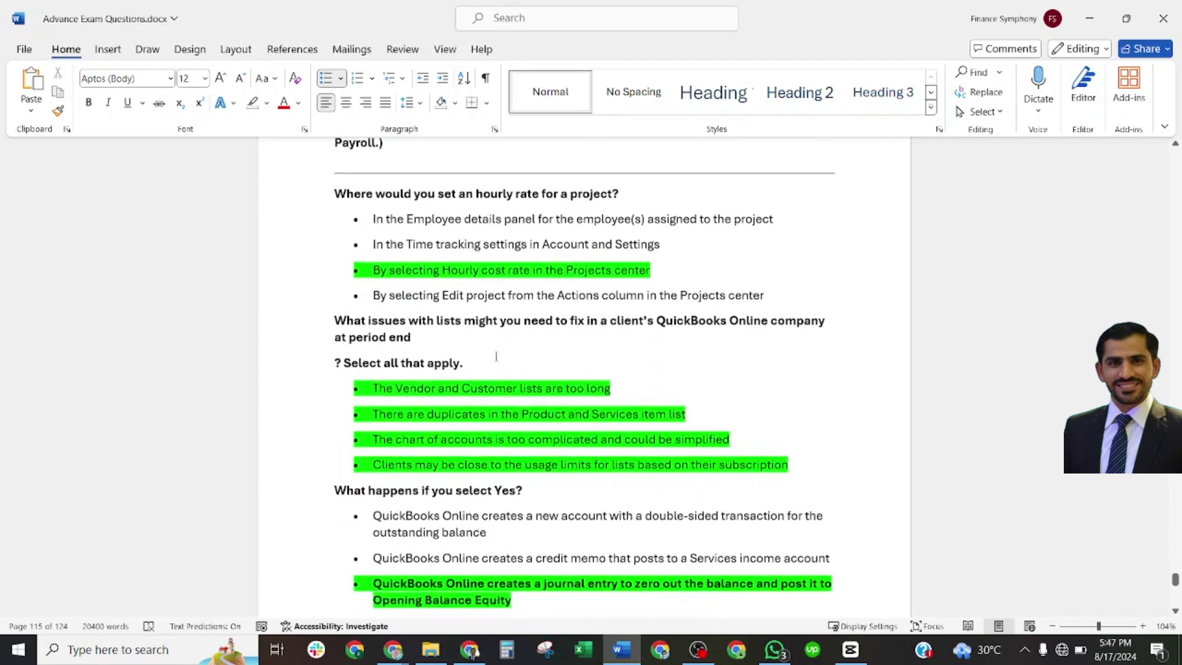
scroll(462, 343, "down", 2)
scroll(462, 342, "down", 2)
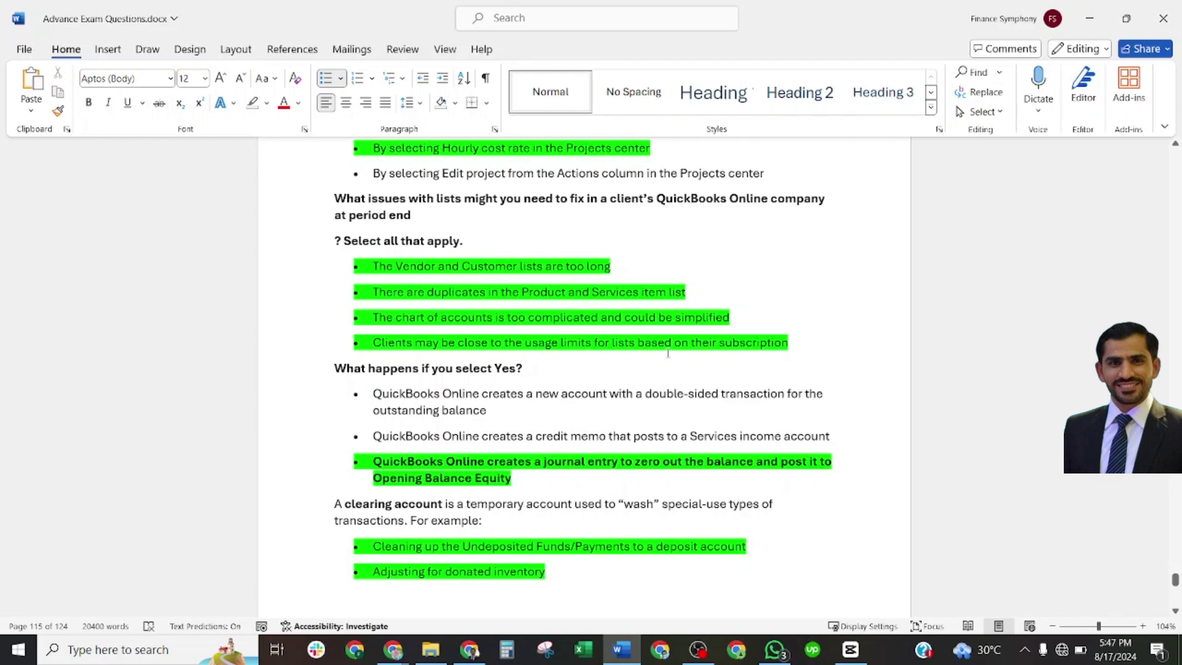
scroll(667, 353, "down", 1)
scroll(623, 362, "down", 2)
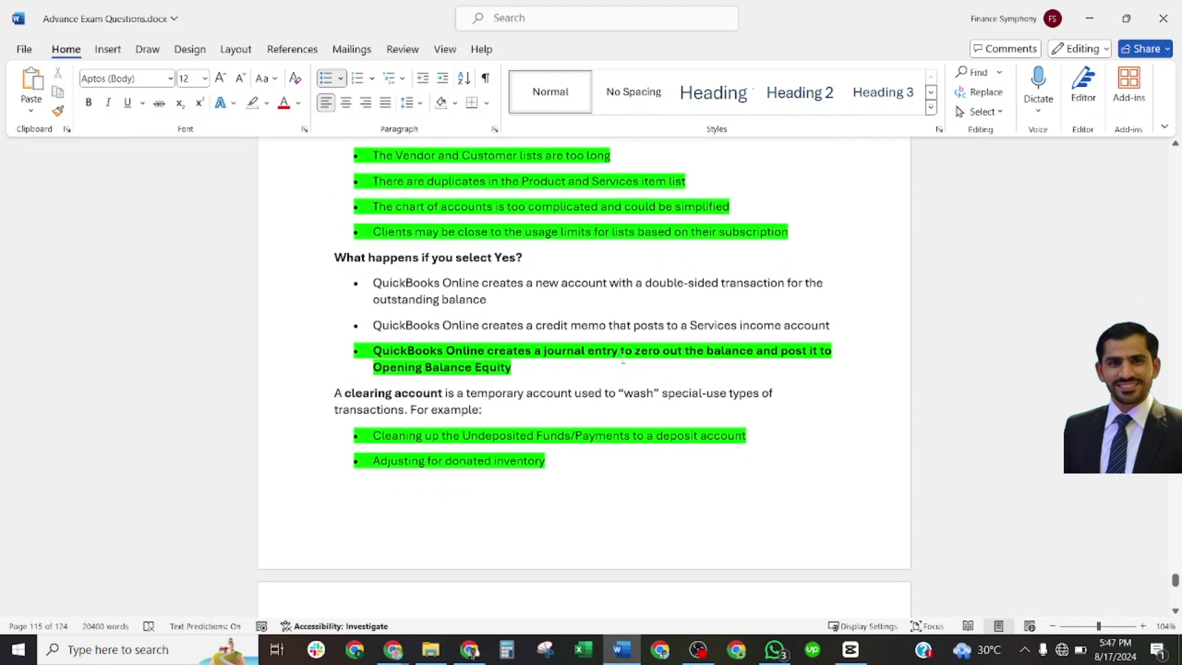
scroll(623, 360, "down", 1)
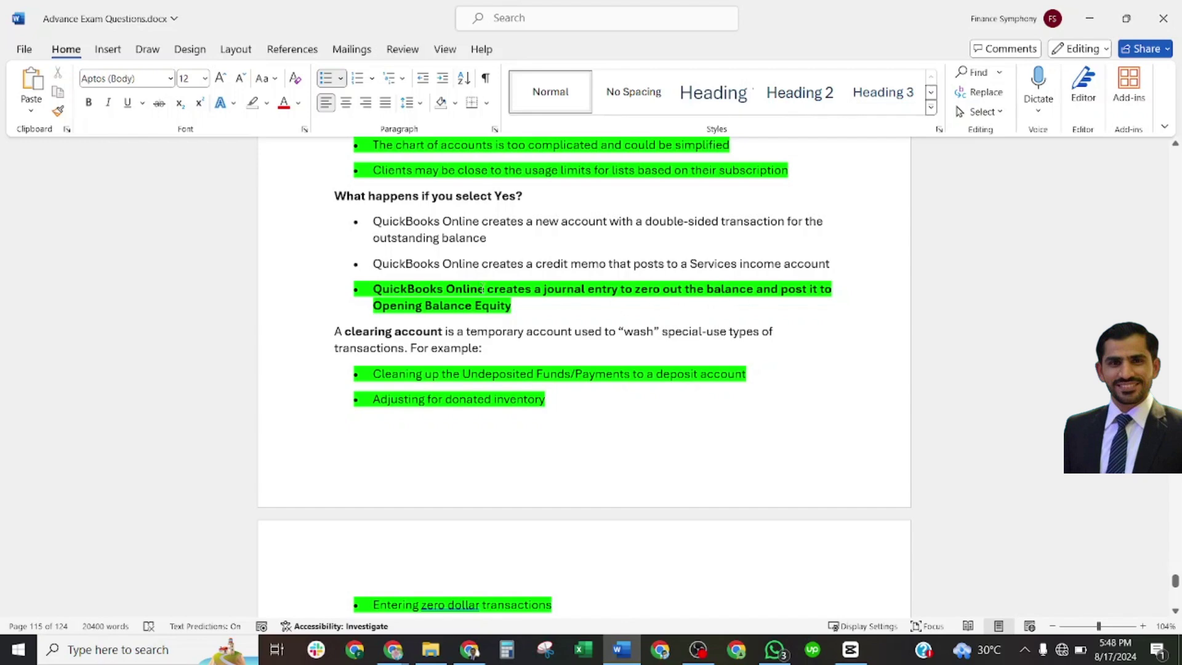
scroll(483, 290, "down", 2)
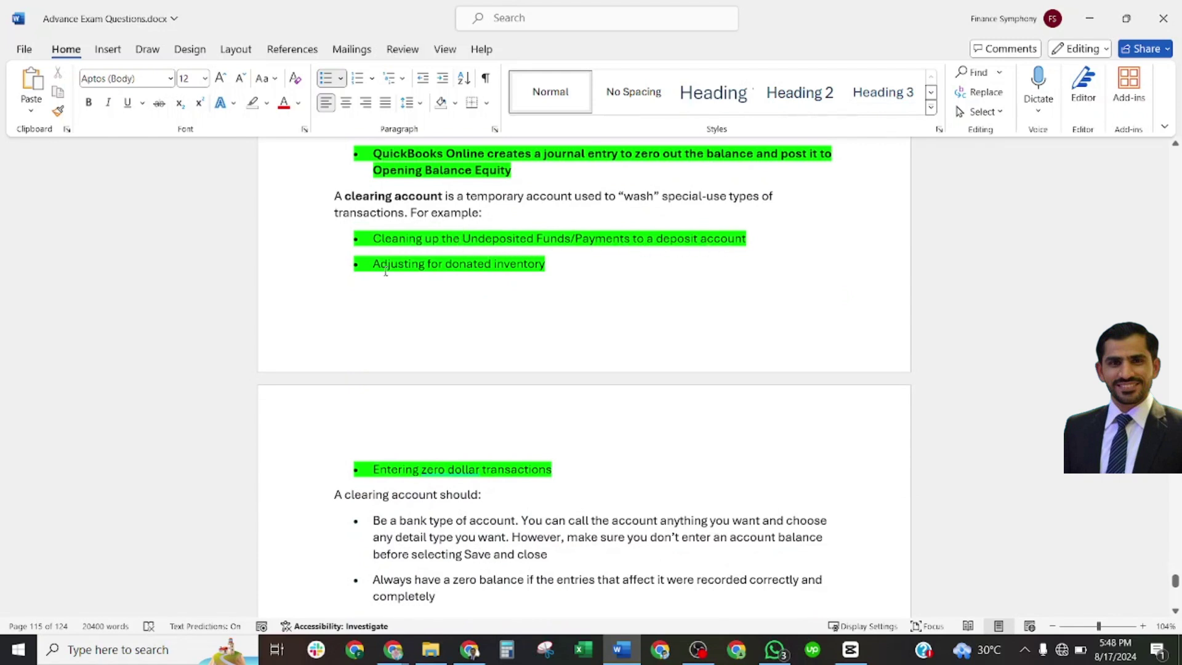
scroll(412, 438, "down", 2)
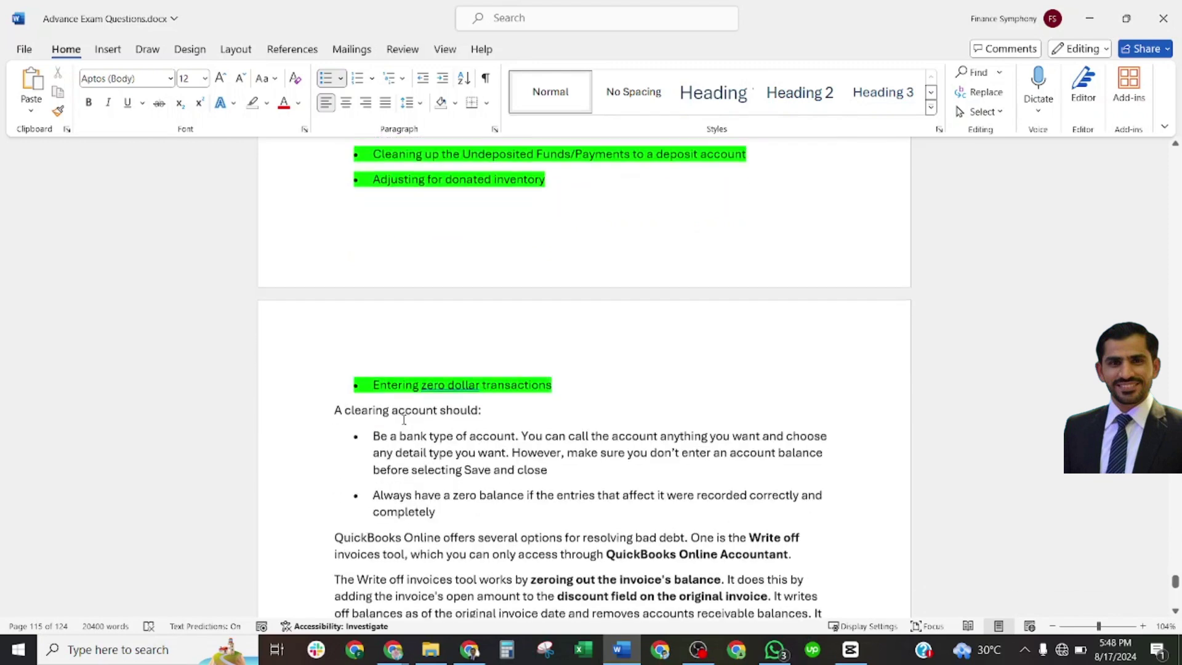
scroll(434, 388, "down", 1)
scroll(429, 380, "down", 1)
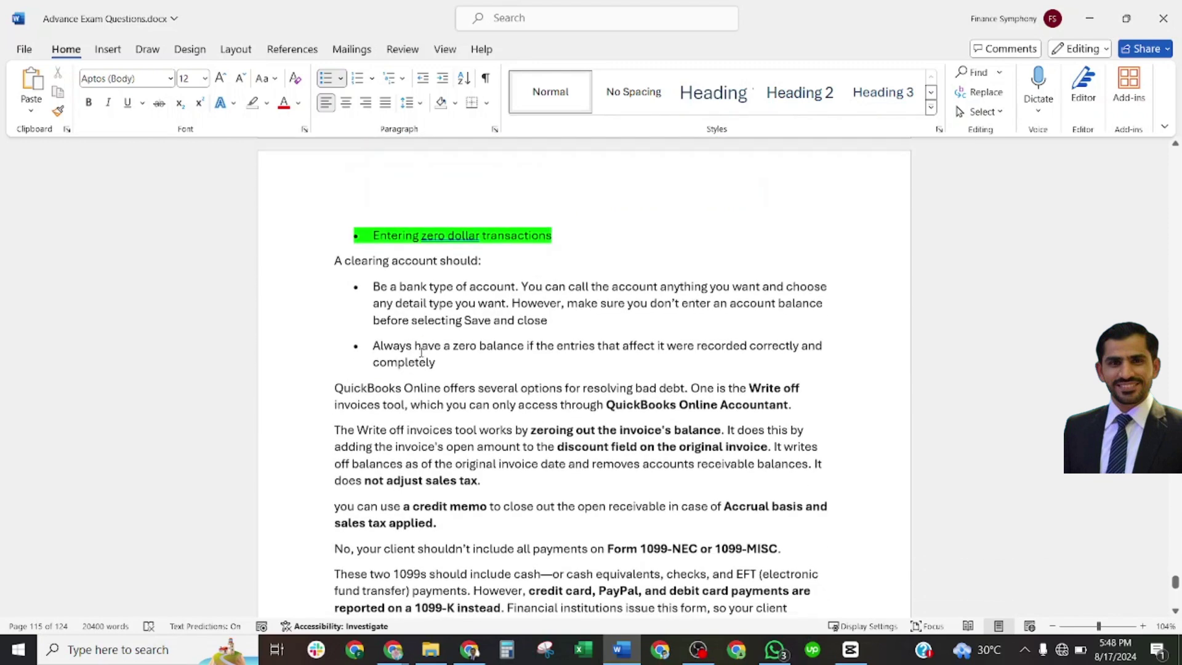
scroll(423, 367, "down", 2)
scroll(418, 357, "down", 1)
scroll(412, 349, "down", 2)
scroll(413, 345, "down", 2)
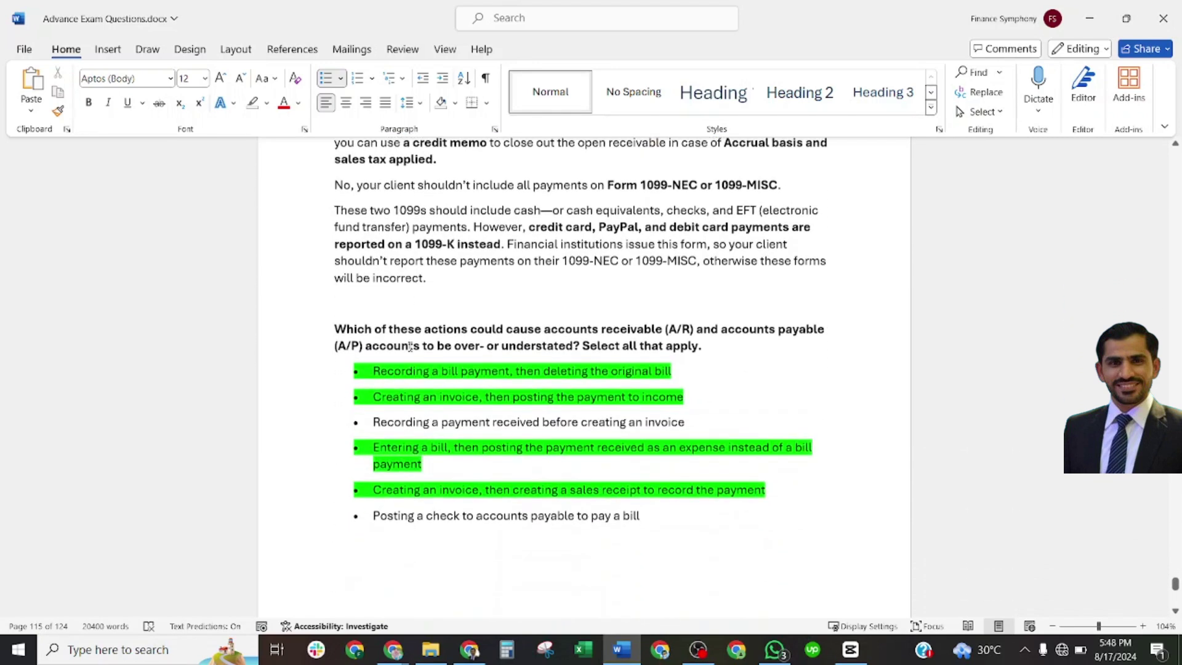
scroll(413, 343, "down", 2)
scroll(413, 340, "down", 2)
scroll(412, 340, "up", 1)
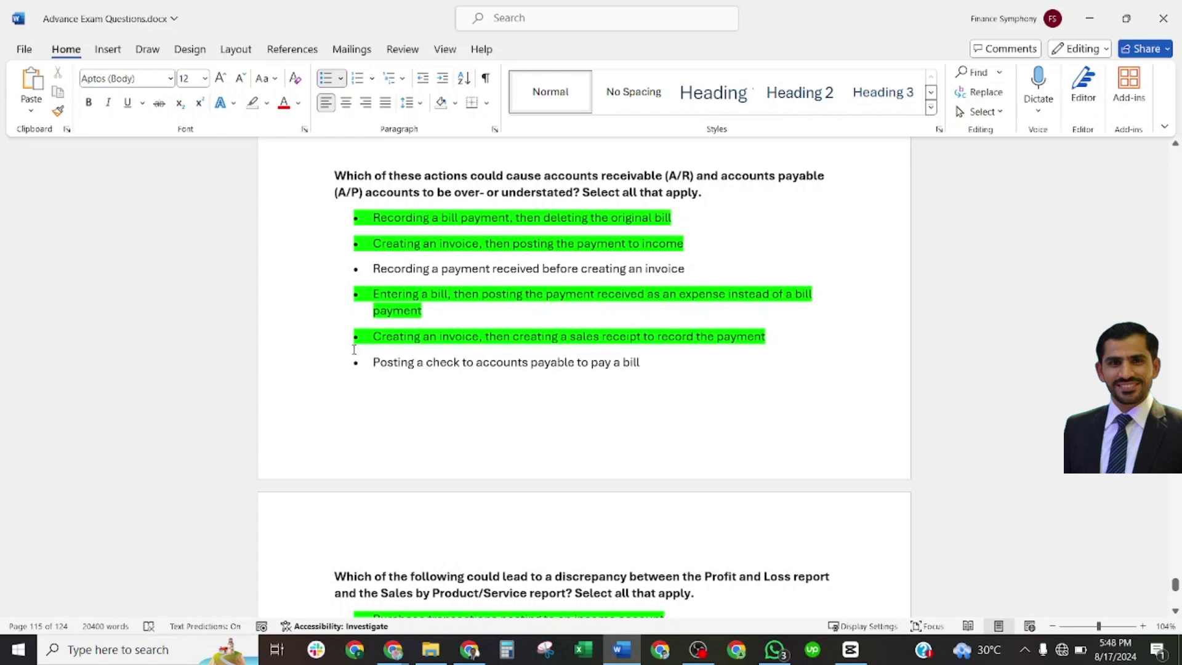
scroll(562, 341, "down", 1)
scroll(561, 340, "down", 2)
scroll(535, 336, "down", 3)
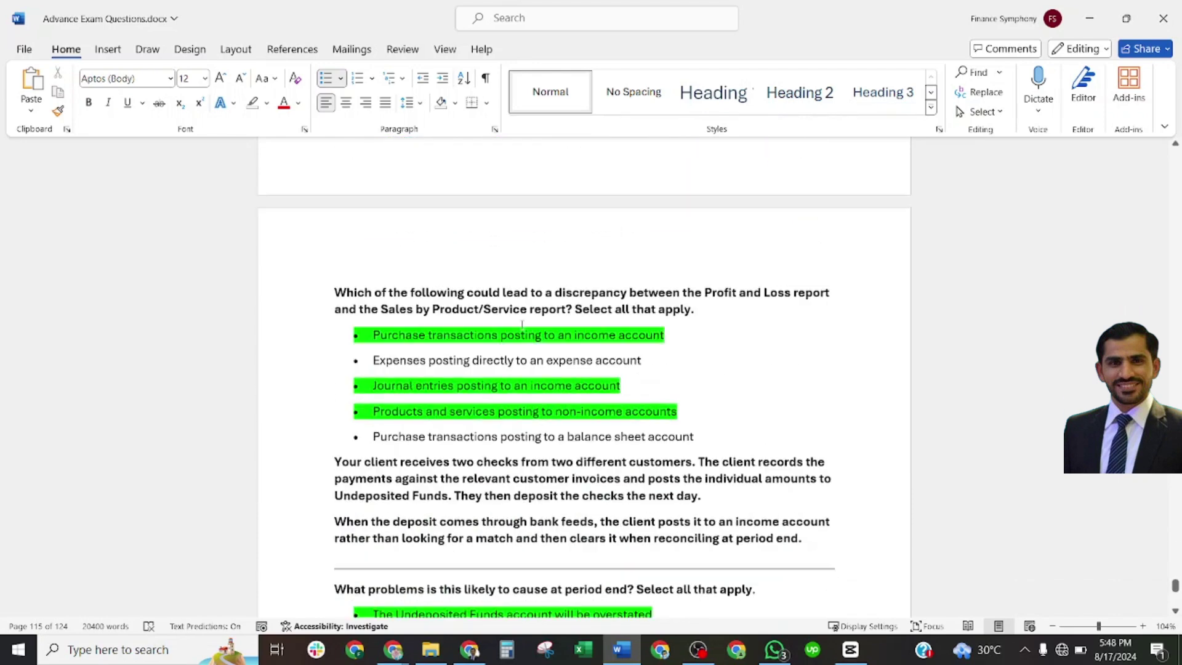
scroll(527, 327, "down", 1)
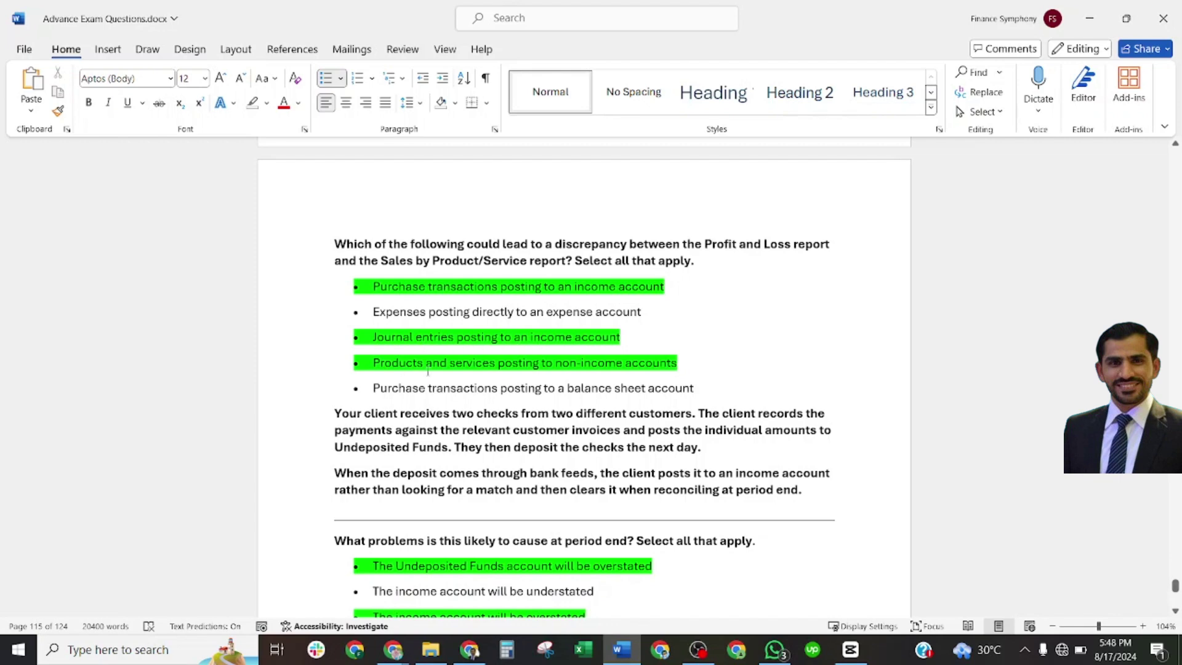
scroll(620, 370, "down", 1)
scroll(621, 369, "down", 2)
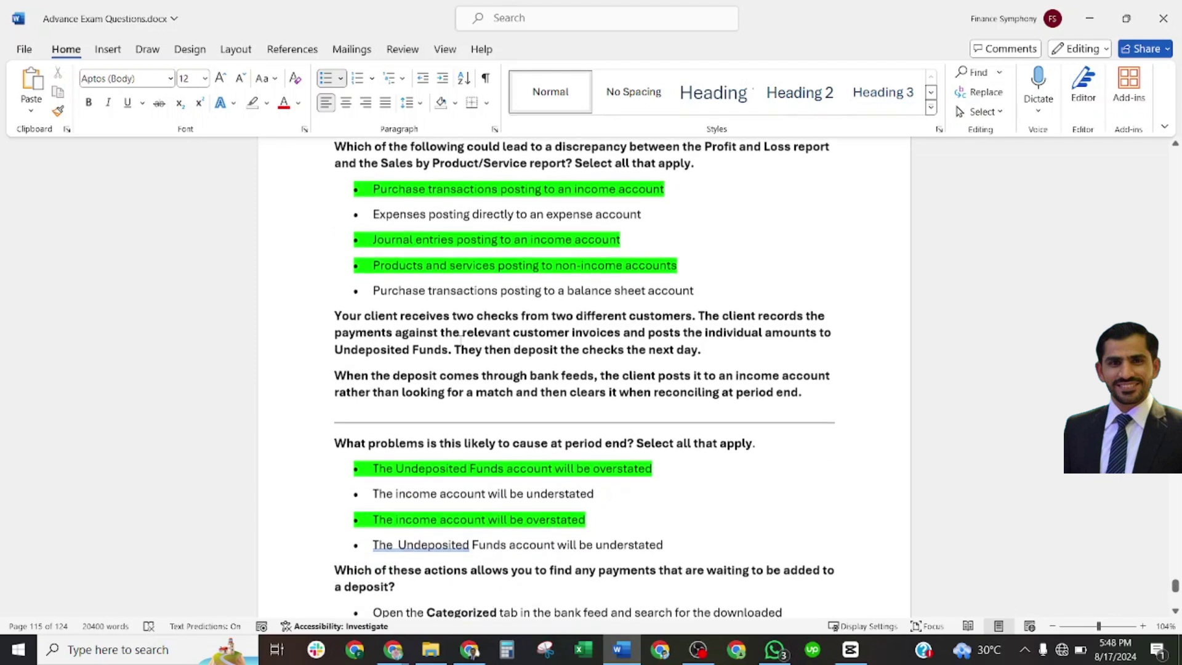
scroll(434, 338, "down", 2)
scroll(434, 338, "down", 3)
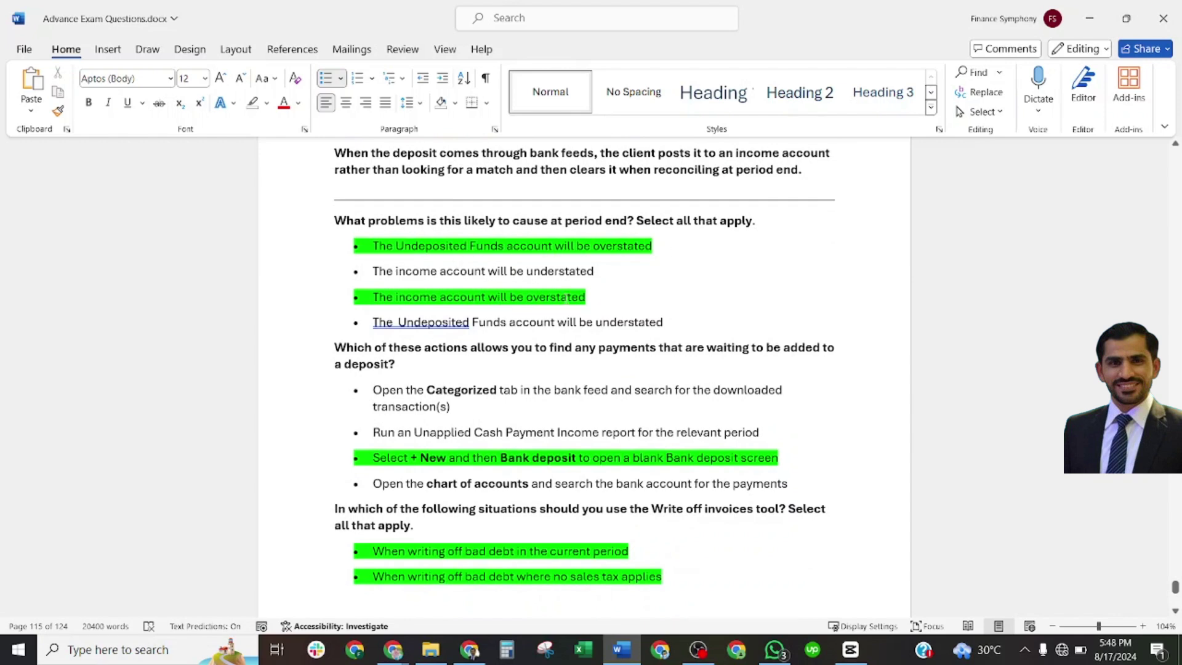
scroll(575, 297, "down", 3)
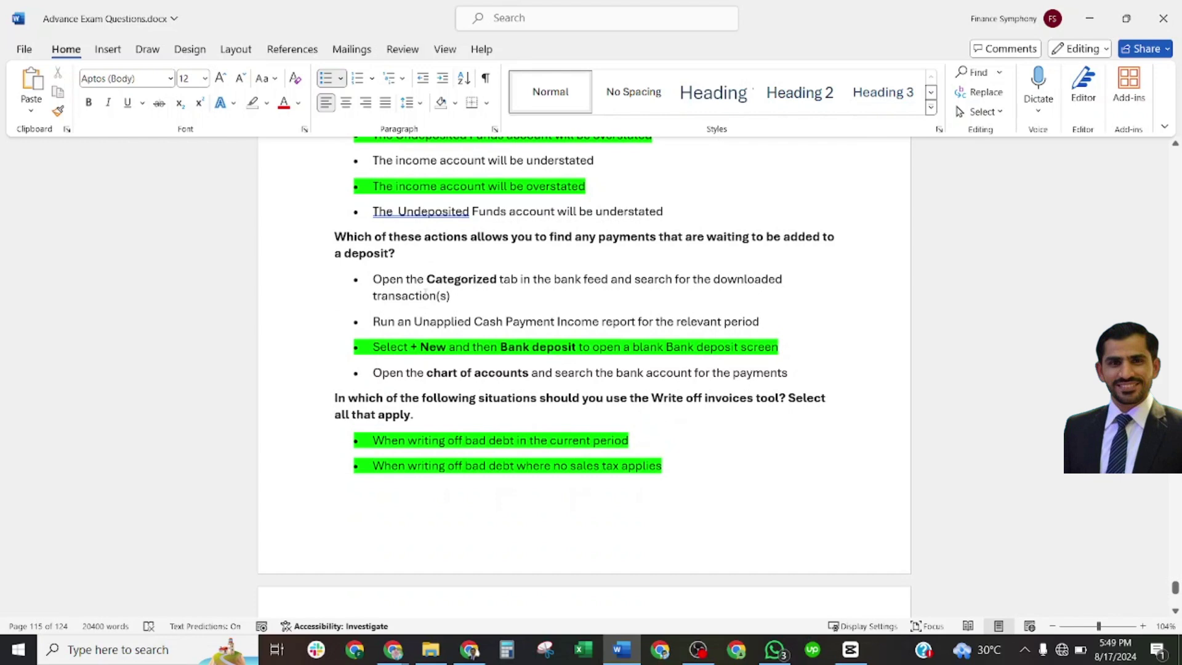
scroll(446, 285, "down", 2)
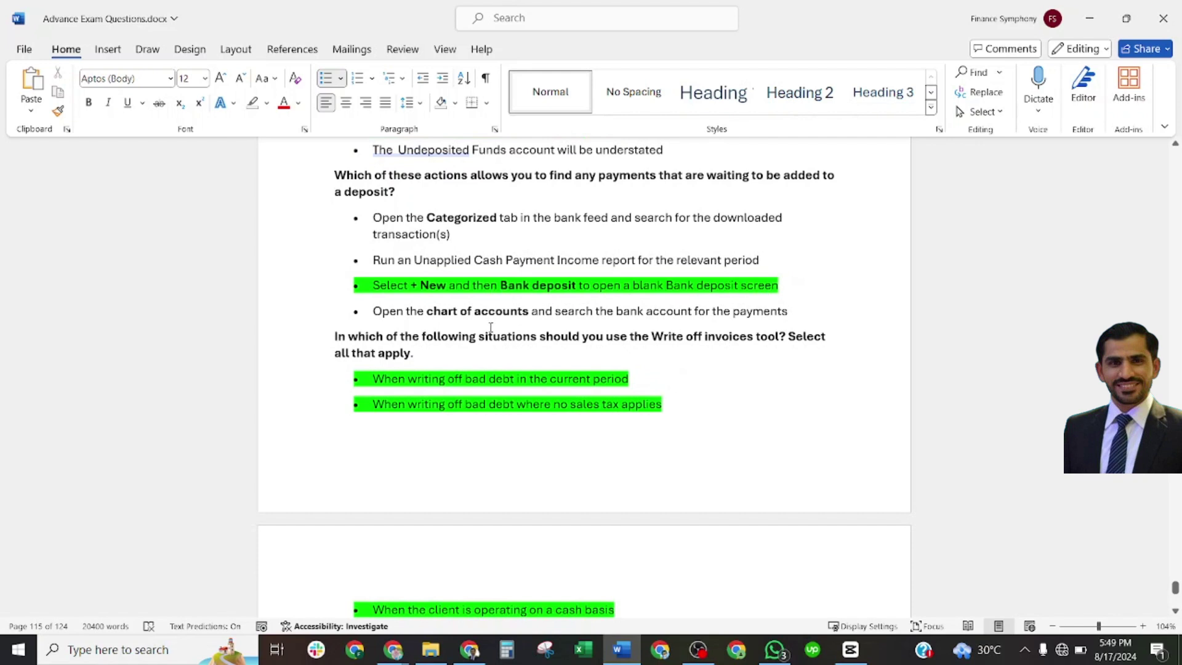
scroll(490, 328, "down", 4)
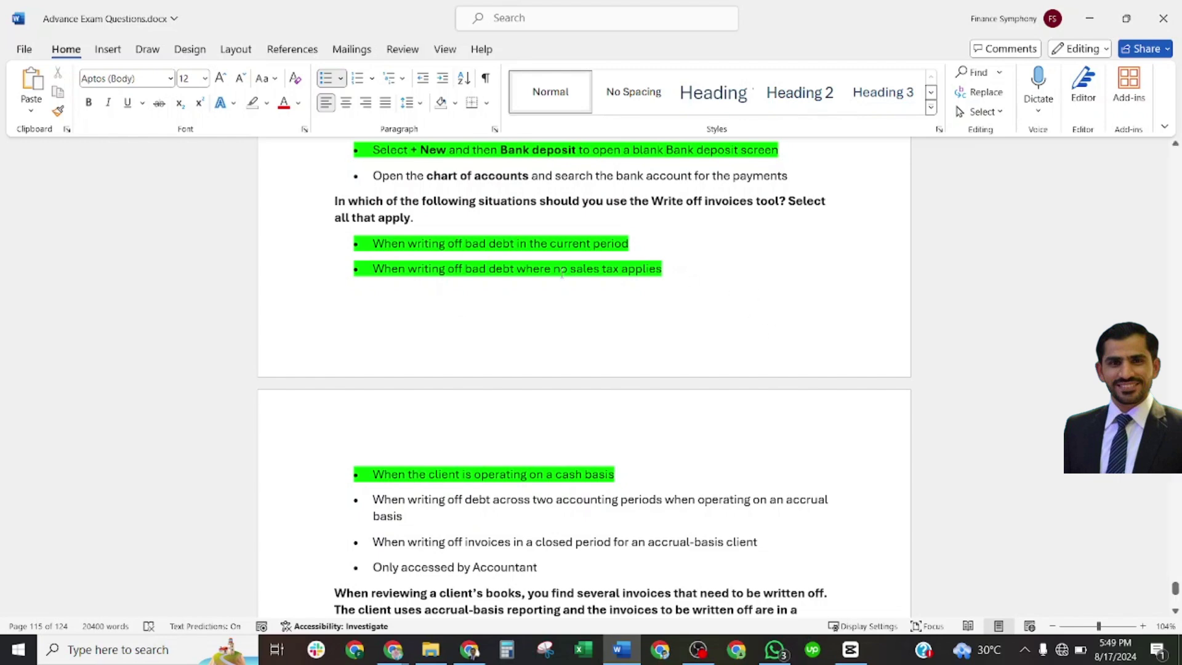
scroll(560, 349, "down", 3)
scroll(450, 383, "down", 3)
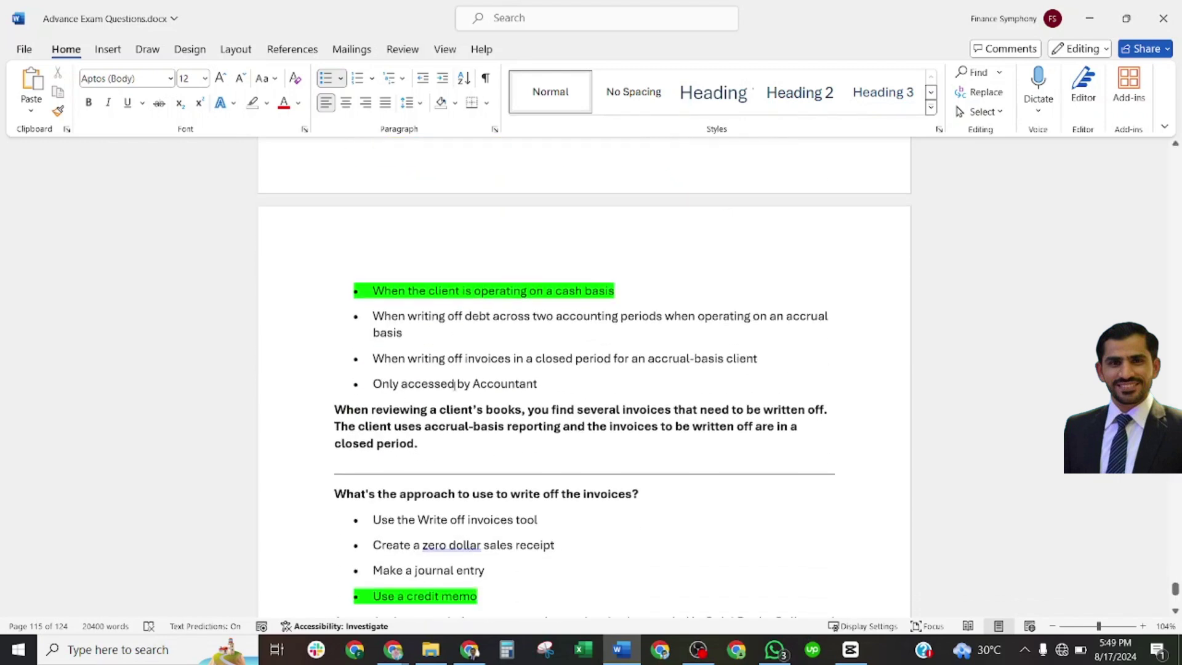
scroll(468, 340, "down", 3)
scroll(469, 340, "down", 3)
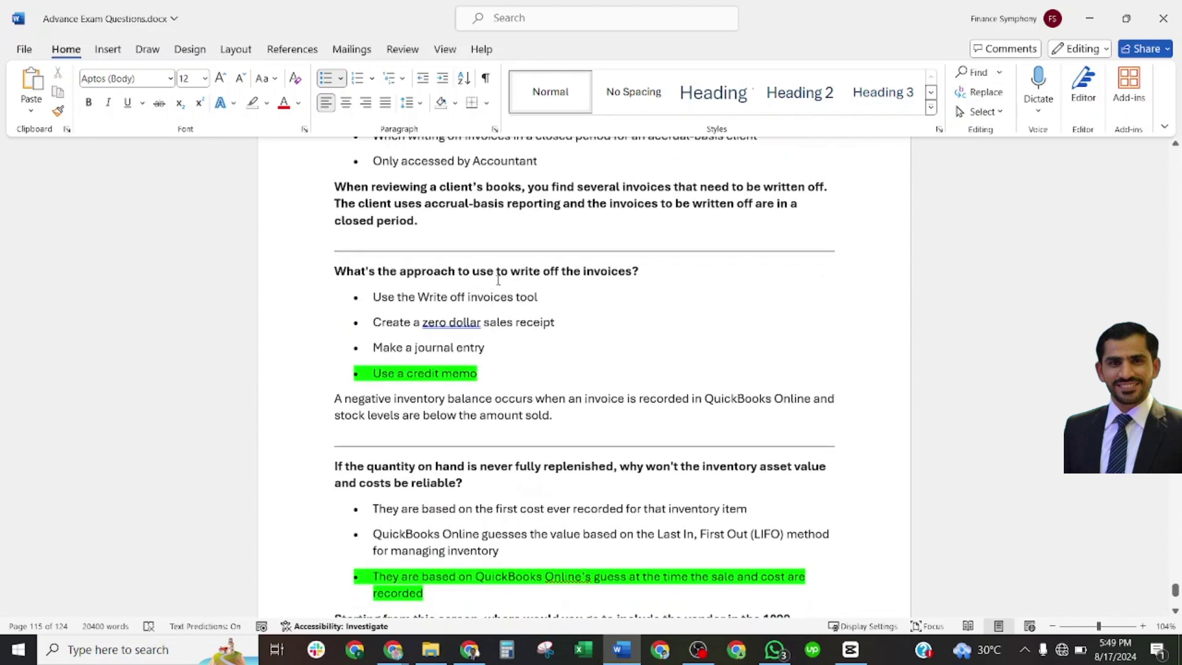
scroll(541, 296, "down", 2)
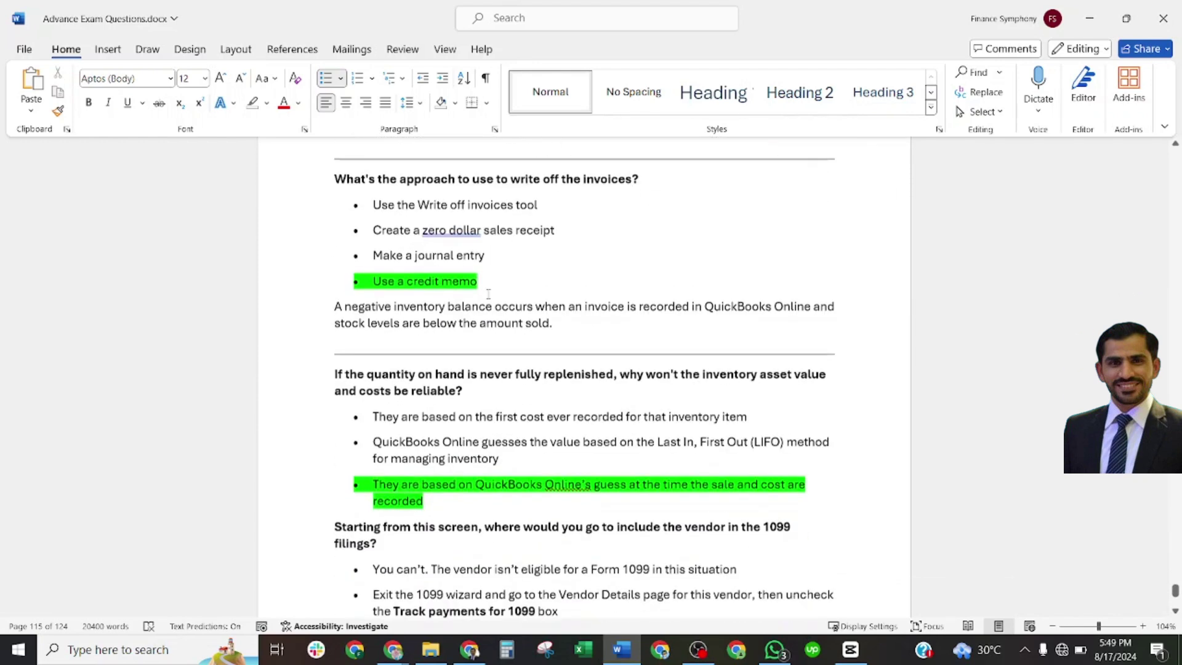
scroll(488, 287, "down", 1)
scroll(472, 292, "down", 1)
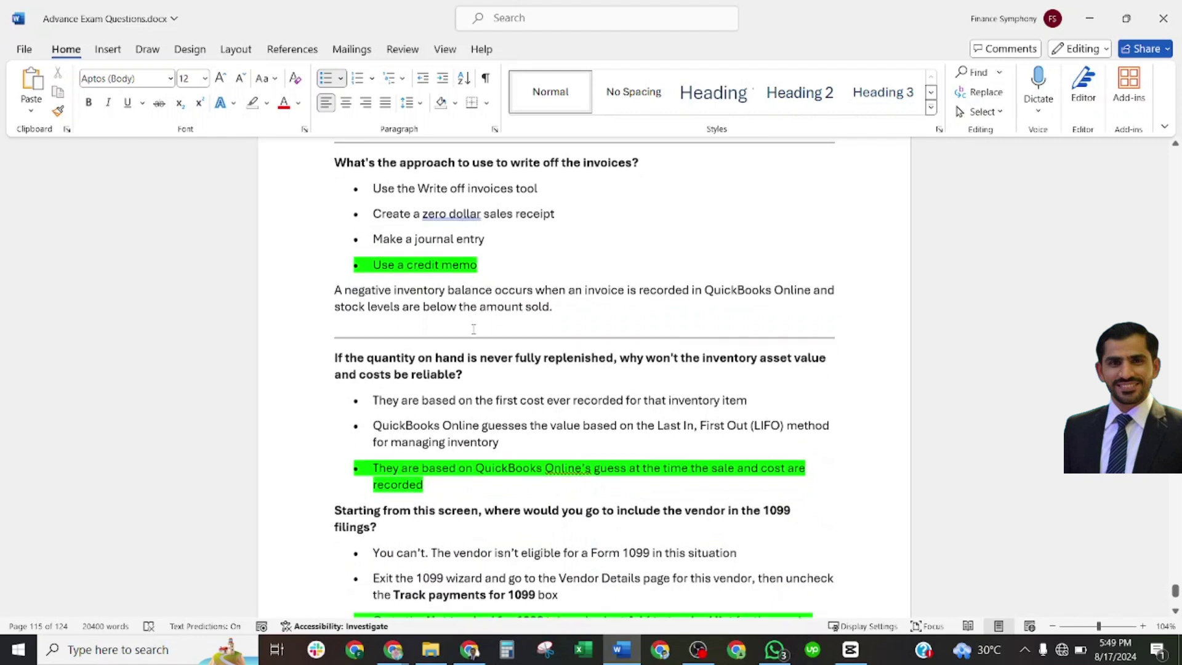
scroll(443, 286, "down", 2)
scroll(414, 282, "down", 1)
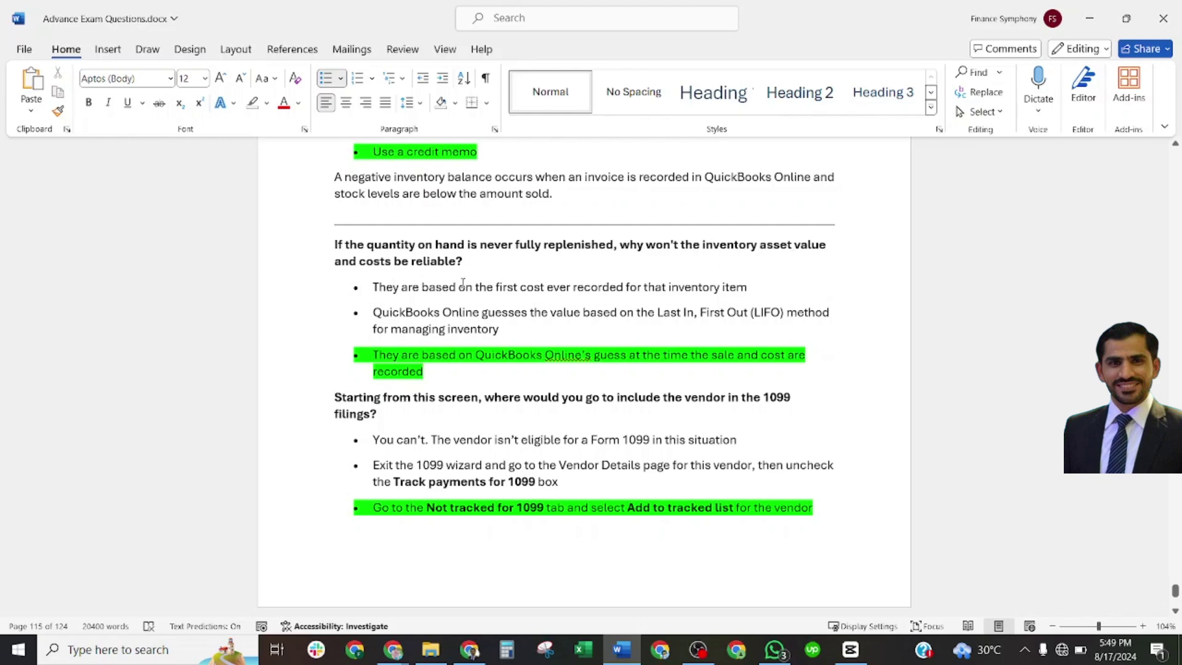
scroll(463, 285, "down", 2)
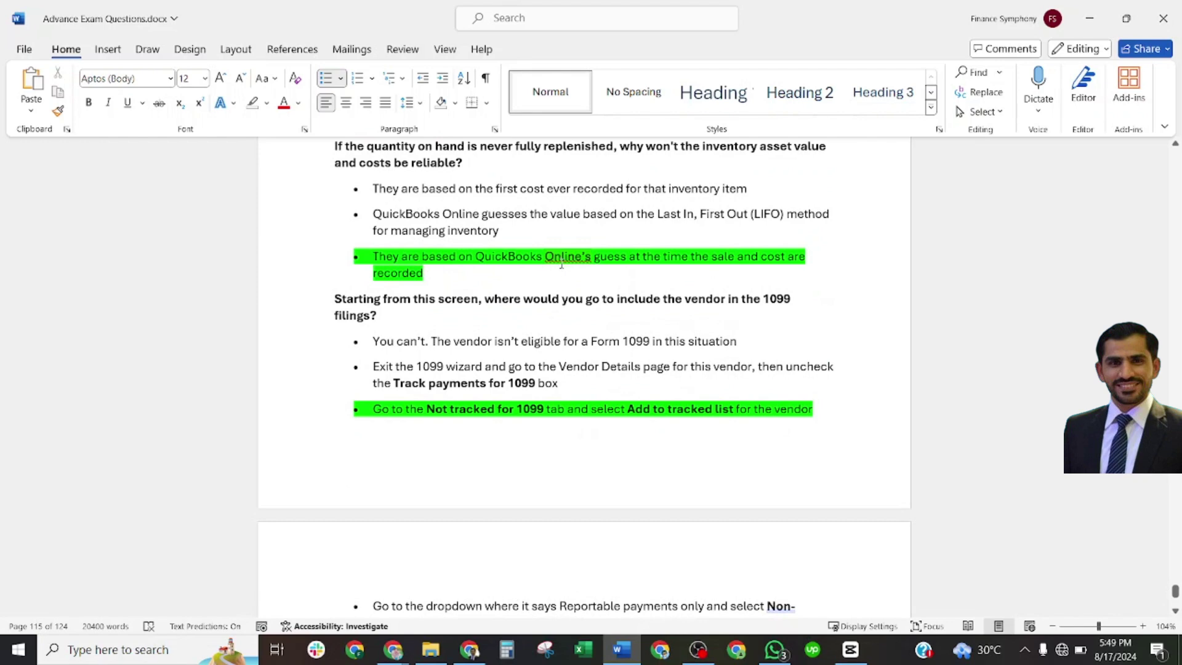
scroll(368, 274, "down", 2)
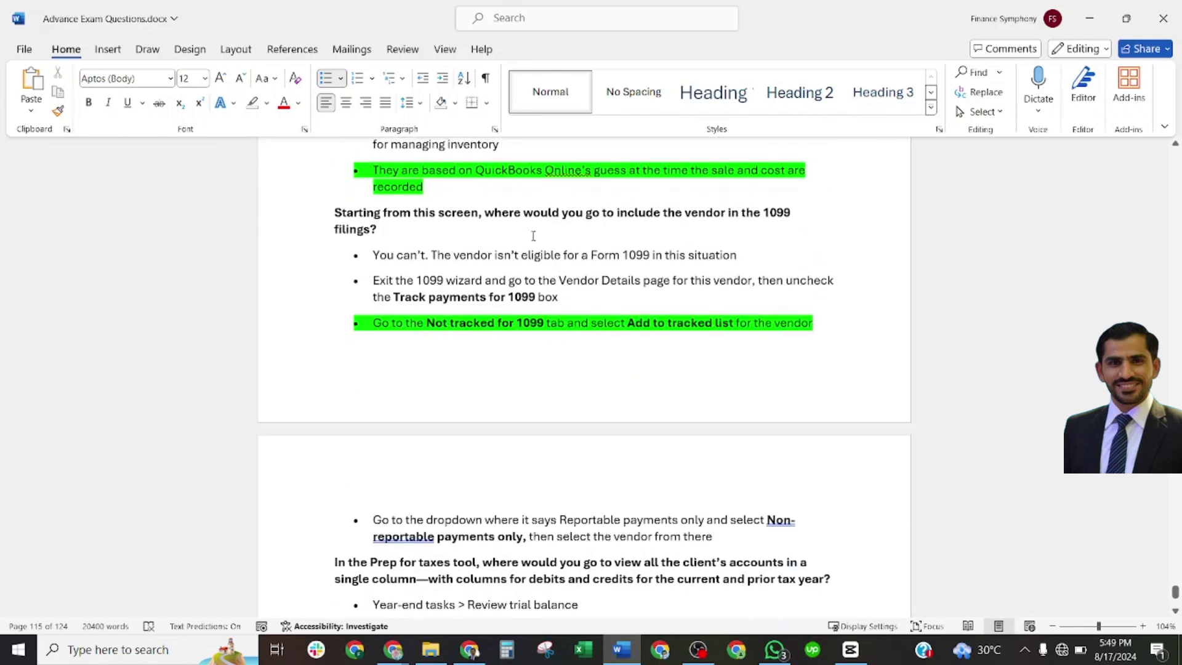
- Place the cursor after the 1099 vendor question and read on to the Prep for taxes question
left_click(376, 230)
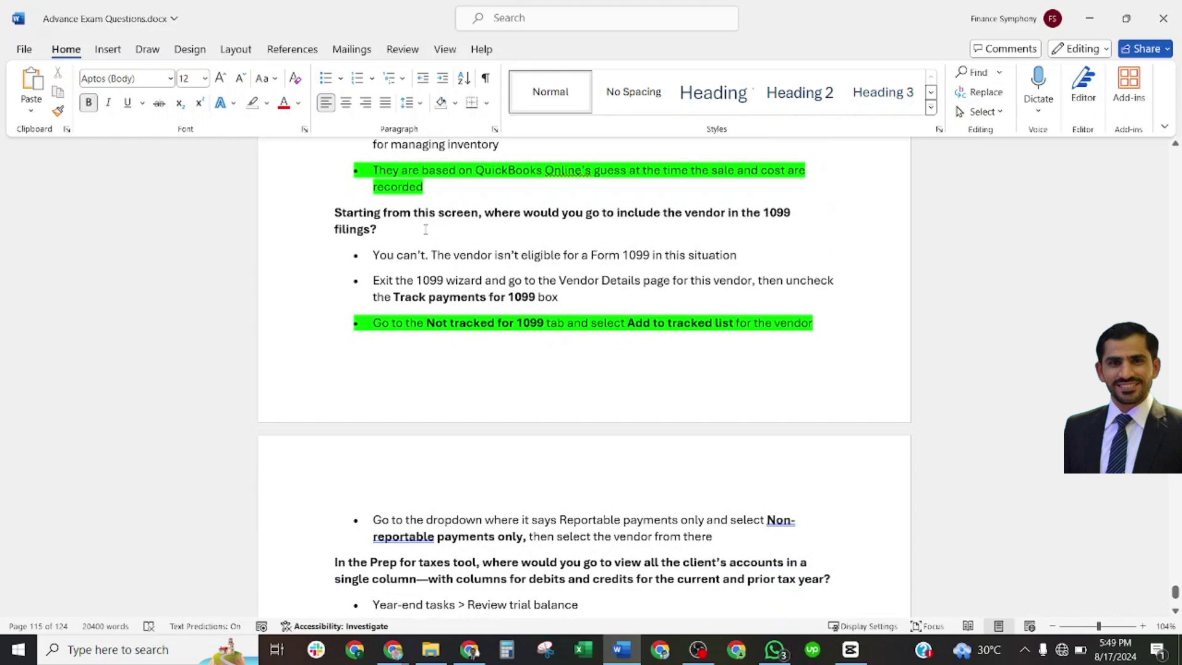
scroll(412, 253, "down", 2)
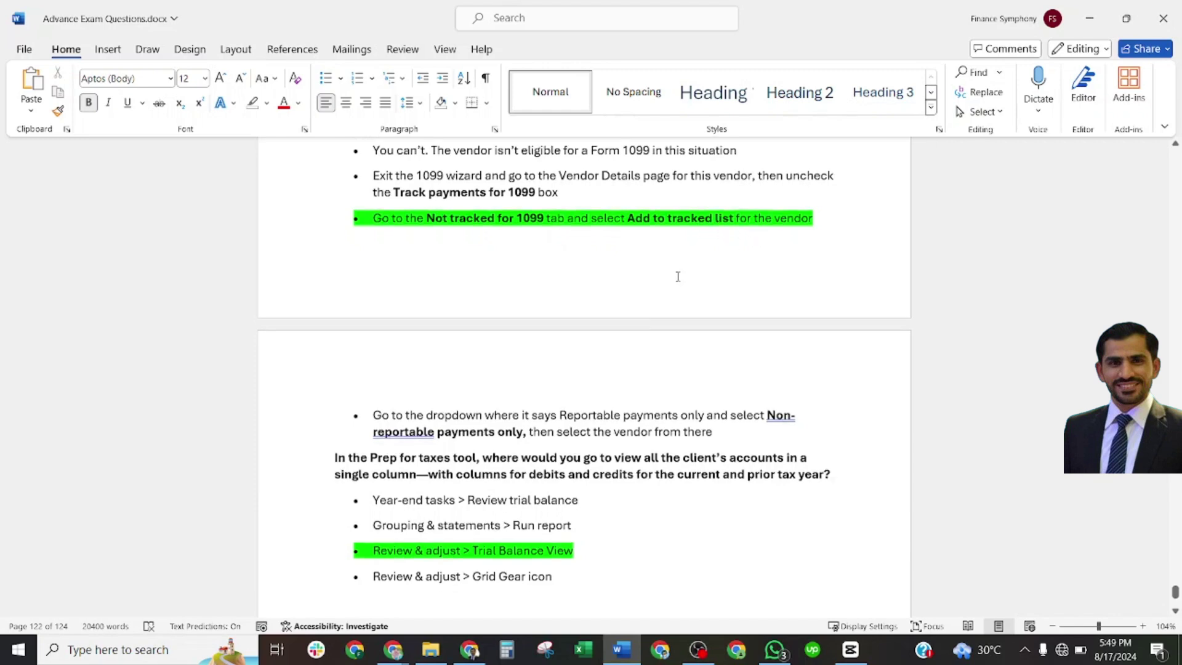
scroll(675, 275, "down", 5)
scroll(476, 275, "down", 2)
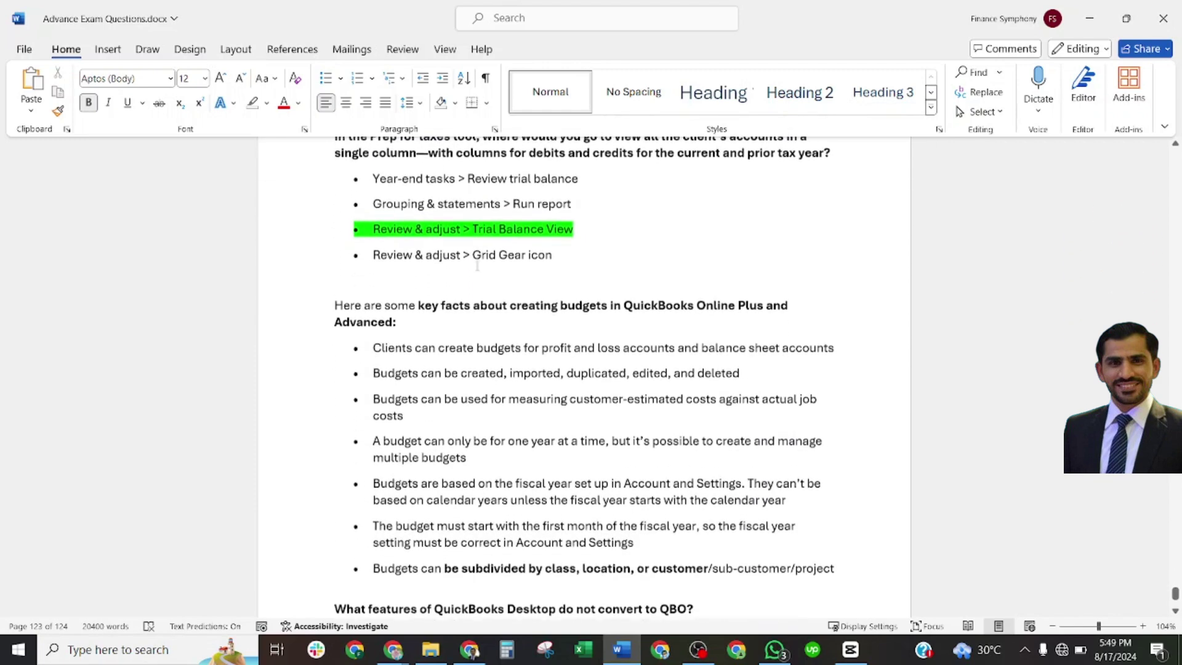
scroll(461, 268, "up", 1)
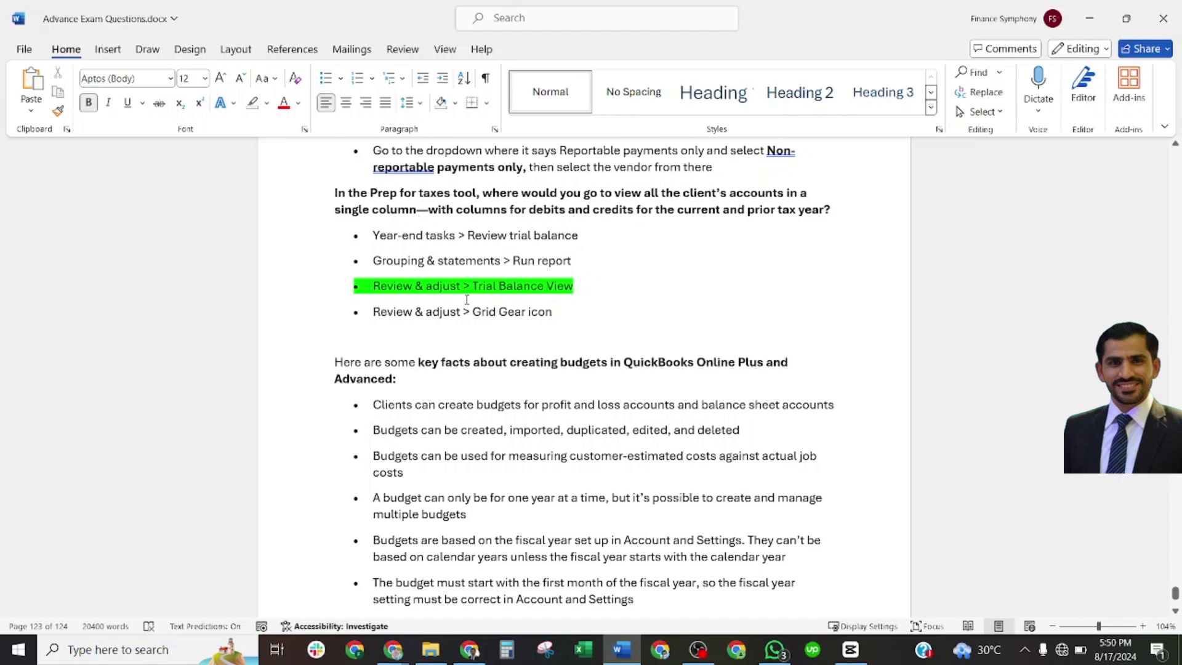
scroll(494, 300, "down", 1)
scroll(474, 296, "down", 1)
scroll(474, 296, "down", 1)
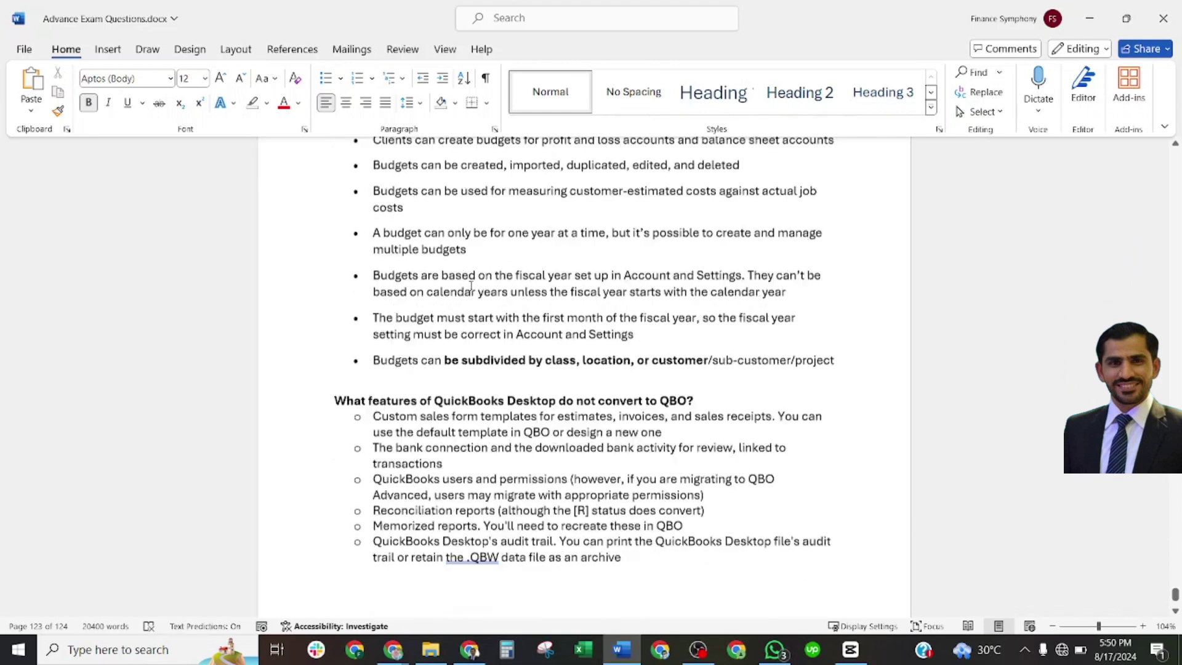
scroll(456, 278, "down", 1)
scroll(444, 281, "down", 1)
scroll(428, 284, "down", 1)
scroll(427, 284, "down", 1)
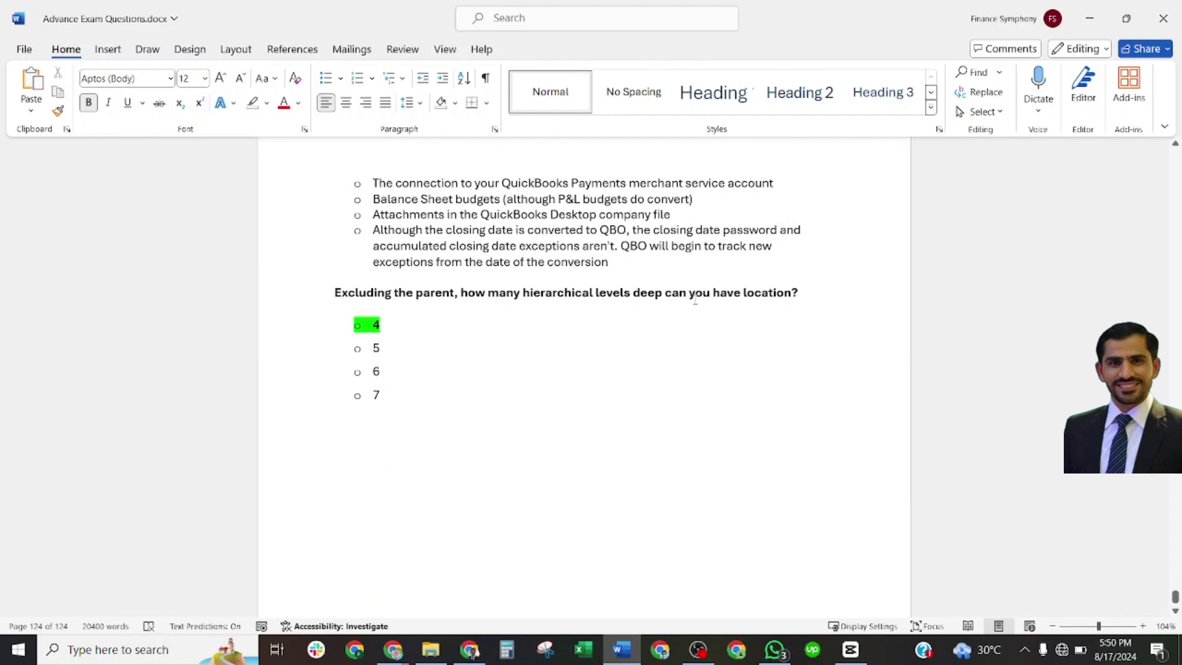
scroll(698, 299, "down", 1)
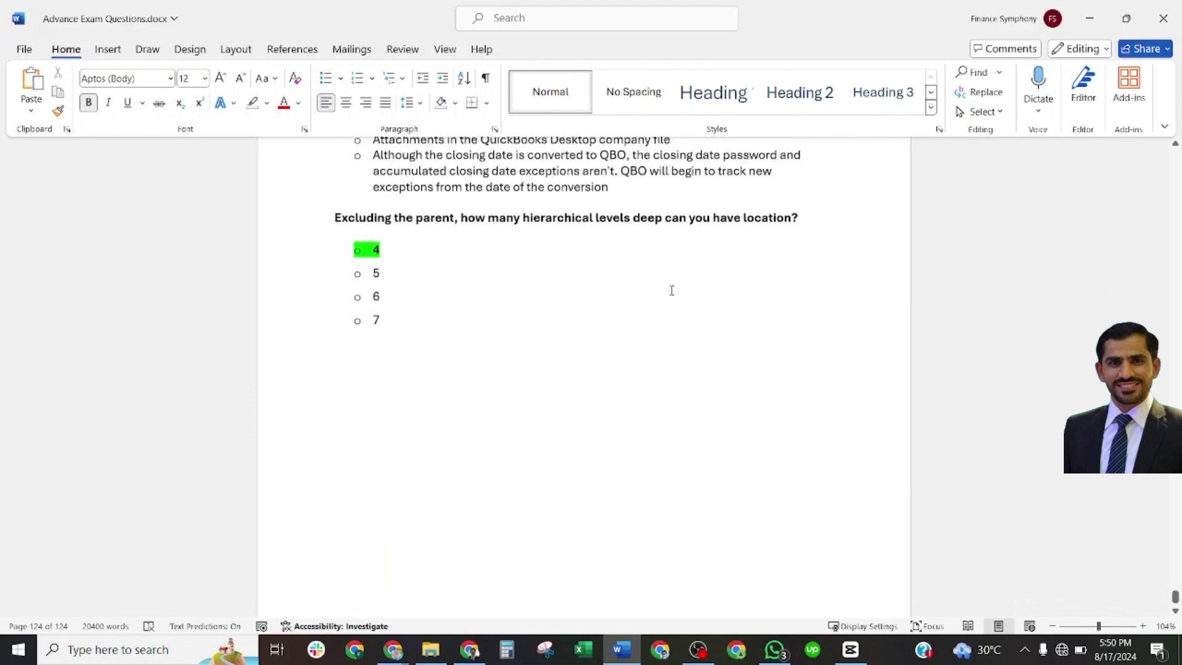
scroll(646, 286, "up", 1)
scroll(606, 301, "down", 1)
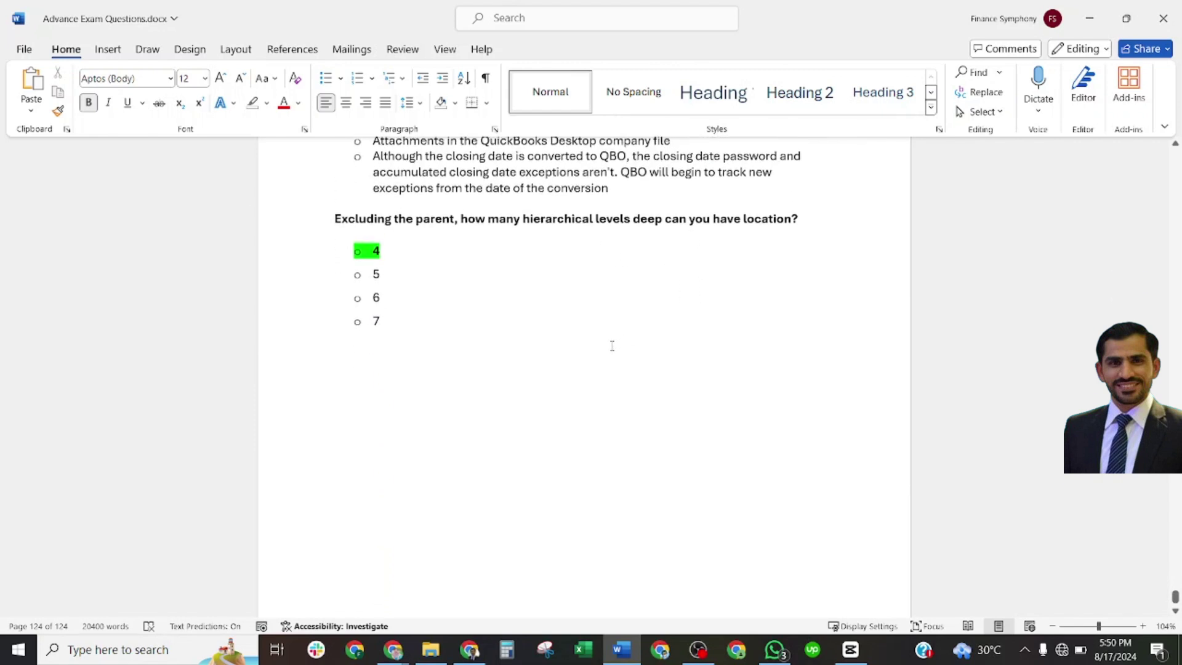
scroll(865, 504, "down", 1)
scroll(842, 504, "down", 1)
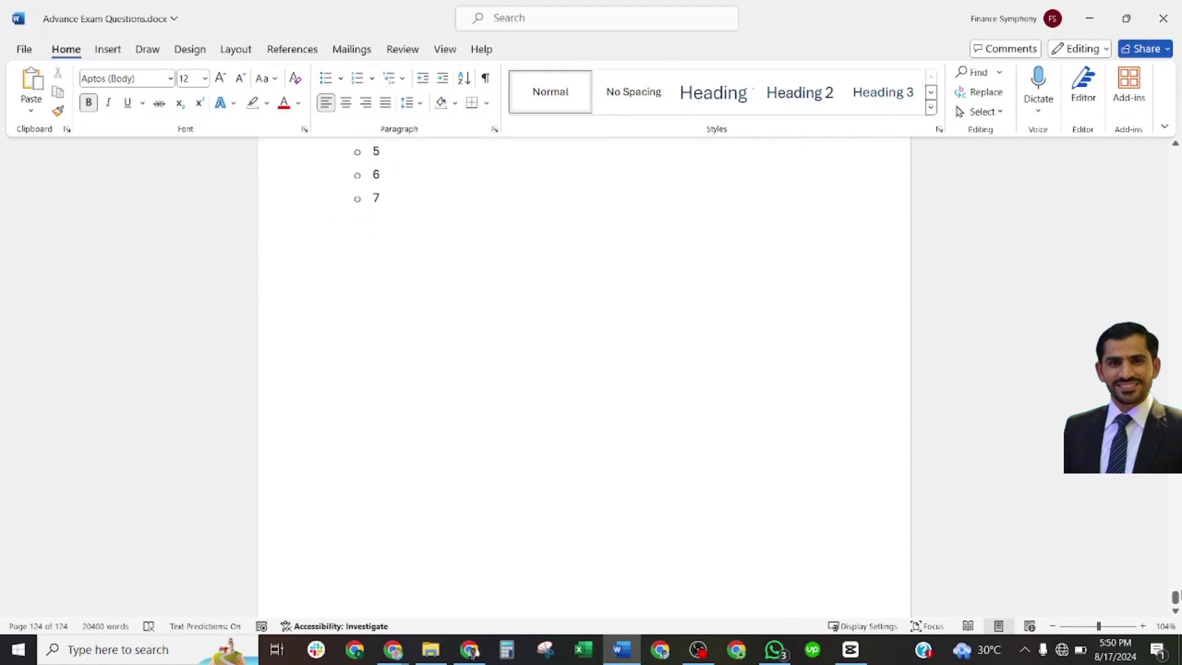
left_click_drag(1175, 598, 1174, 462)
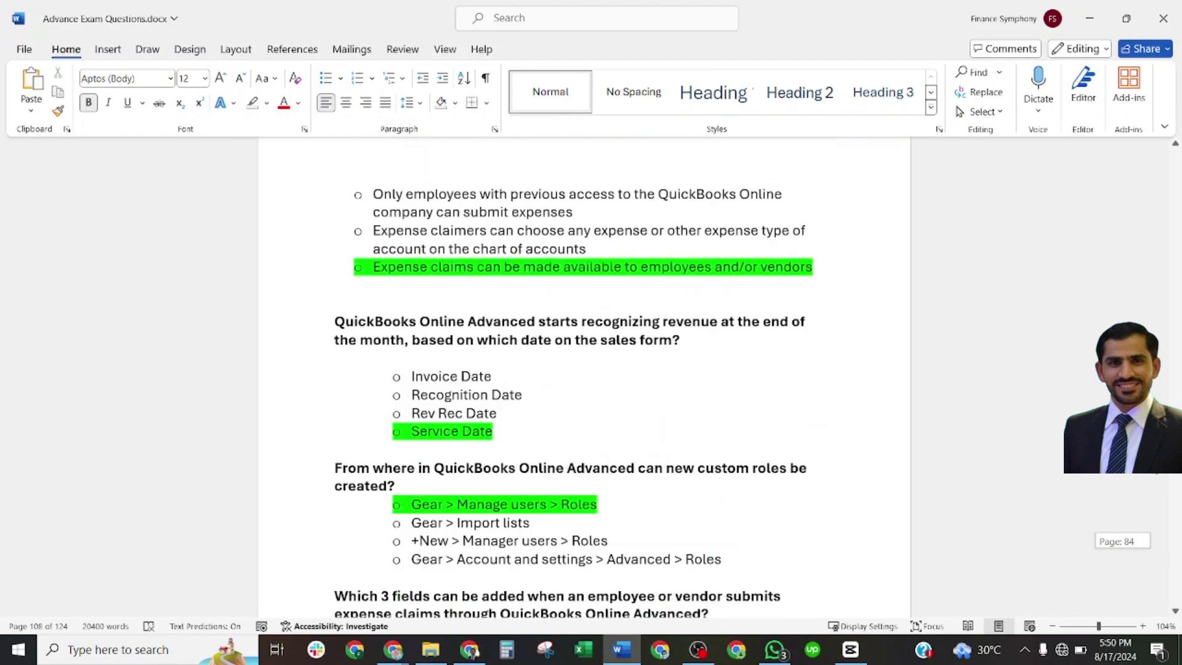
left_click_drag(1174, 541, 1175, 511)
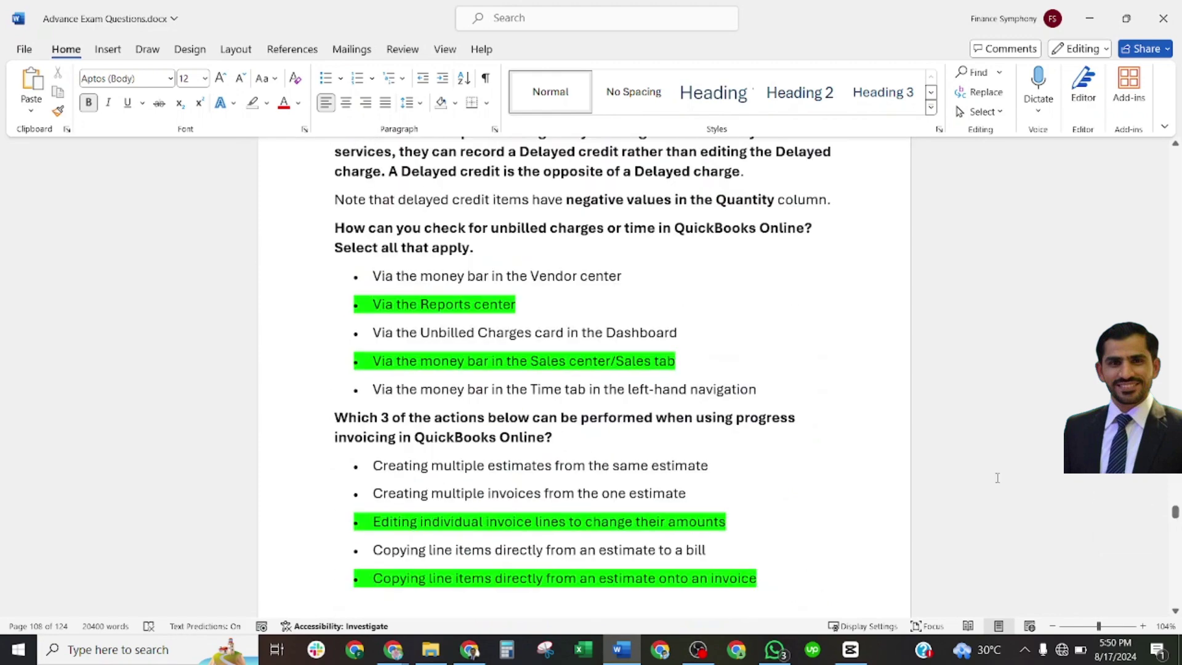
scroll(997, 478, "up", 2)
scroll(970, 490, "up", 2)
scroll(942, 504, "up", 2)
scroll(897, 523, "up", 2)
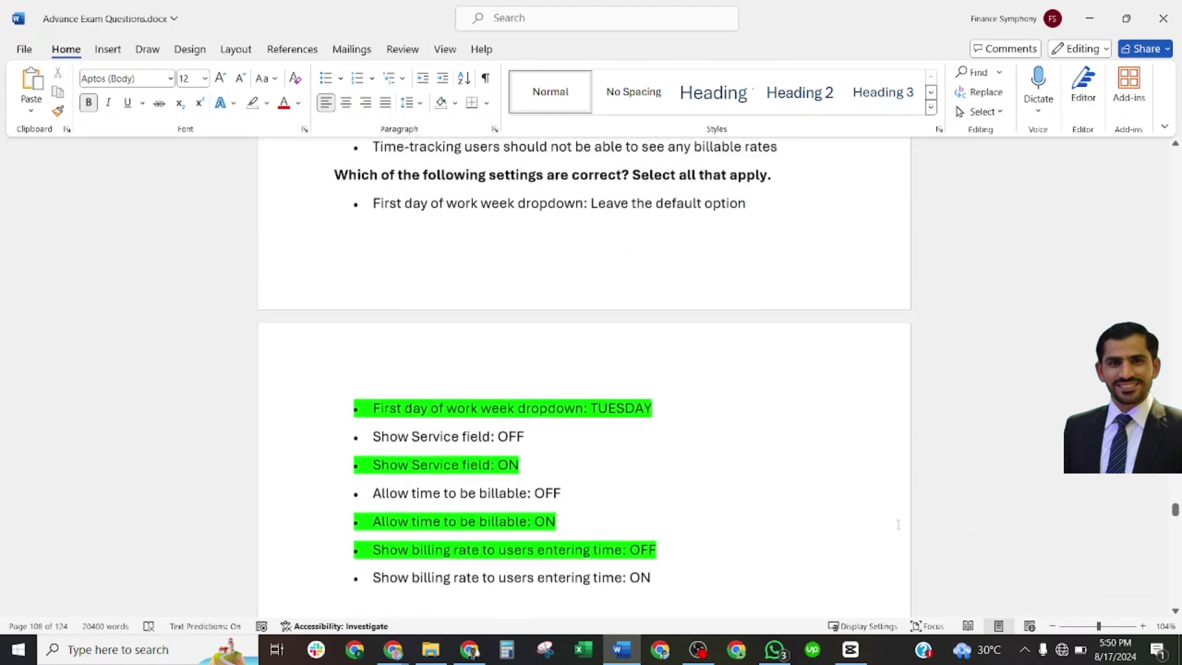
scroll(897, 524, "up", 2)
scroll(897, 523, "up", 2)
scroll(898, 523, "up", 2)
scroll(897, 523, "up", 2)
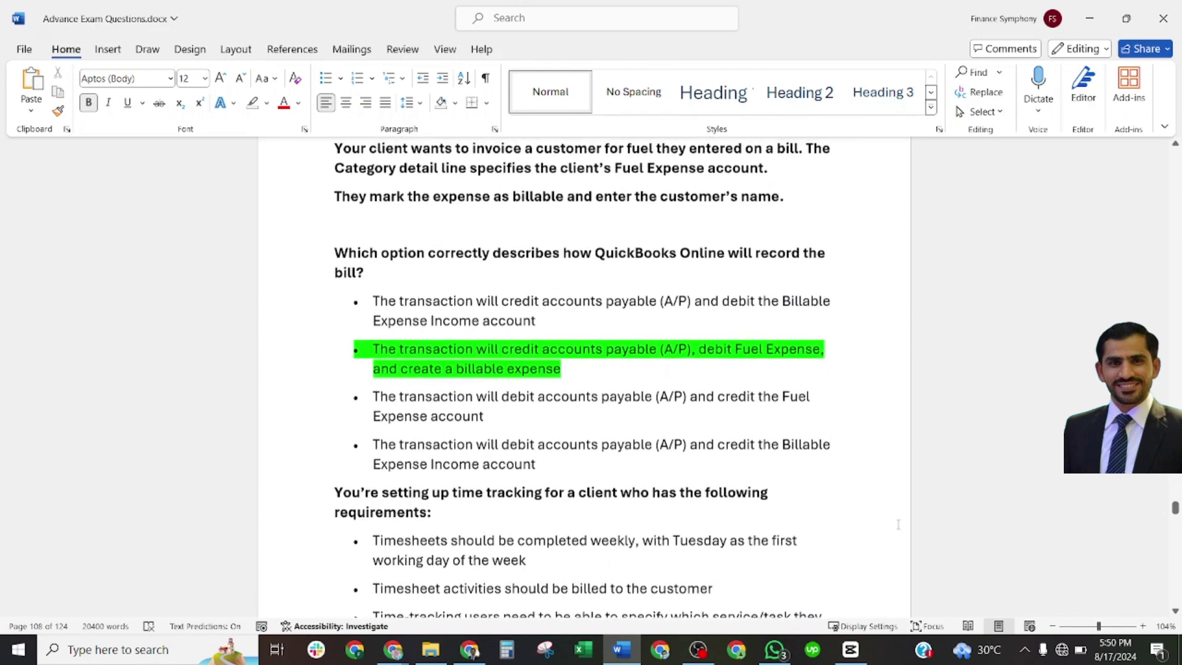
scroll(898, 523, "up", 2)
scroll(897, 523, "up", 2)
scroll(878, 524, "up", 3)
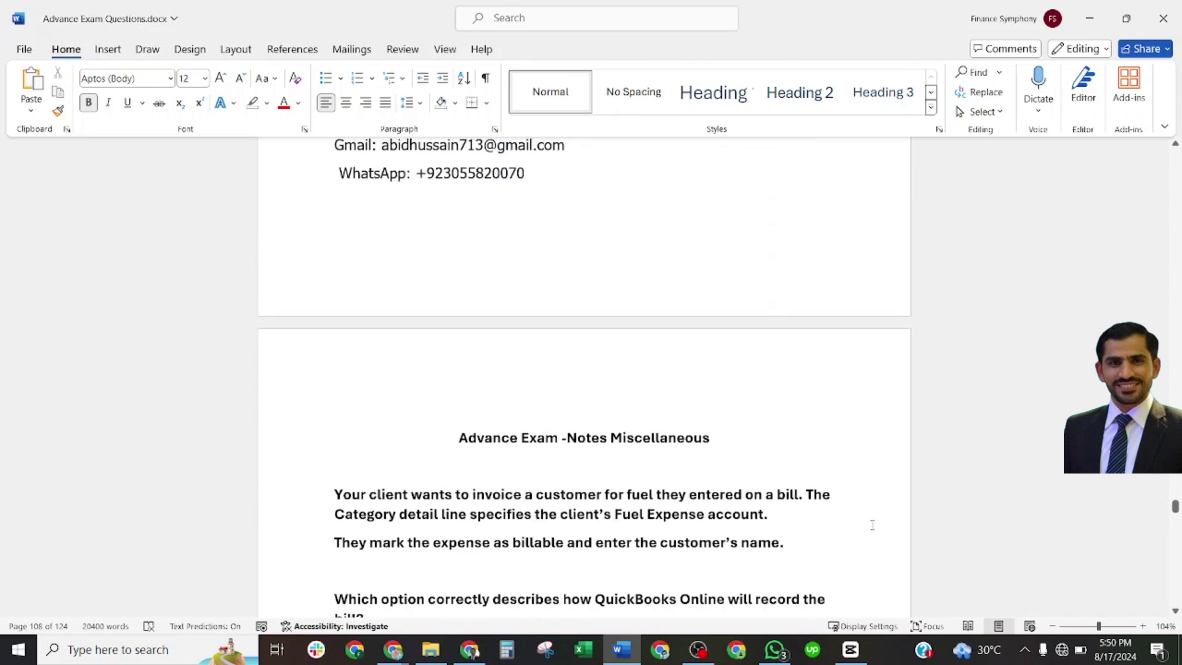
scroll(849, 517, "up", 2)
scroll(834, 510, "up", 2)
scroll(720, 475, "up", 1)
scroll(702, 467, "up", 2)
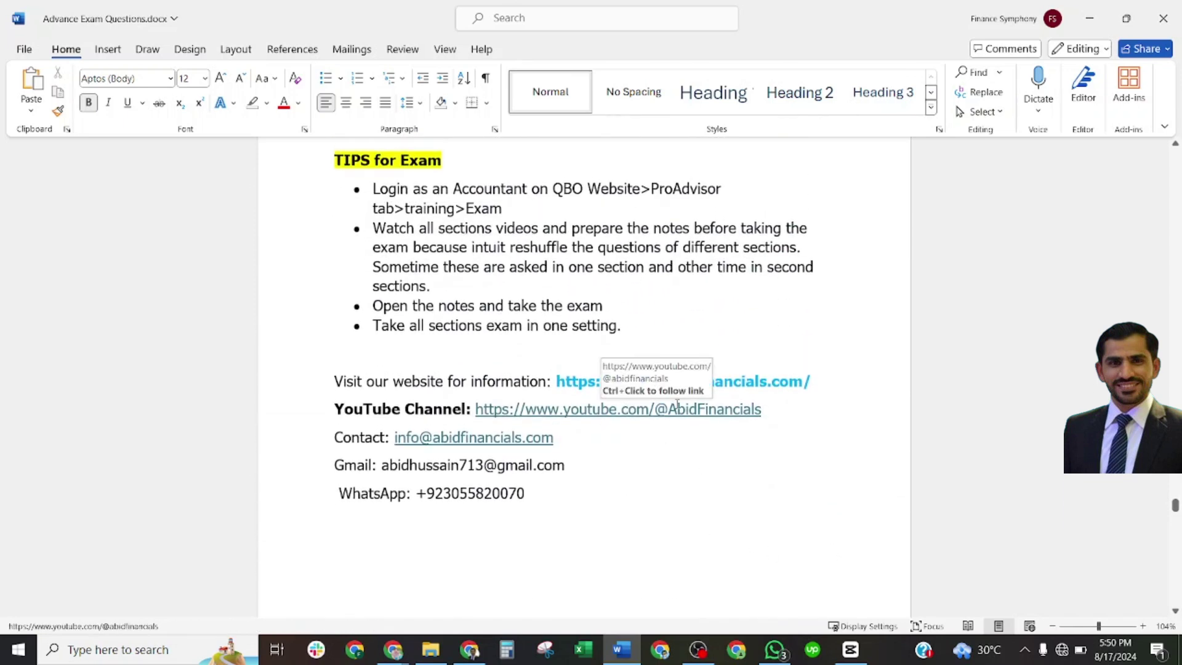
left_click_drag(829, 383, 618, 382)
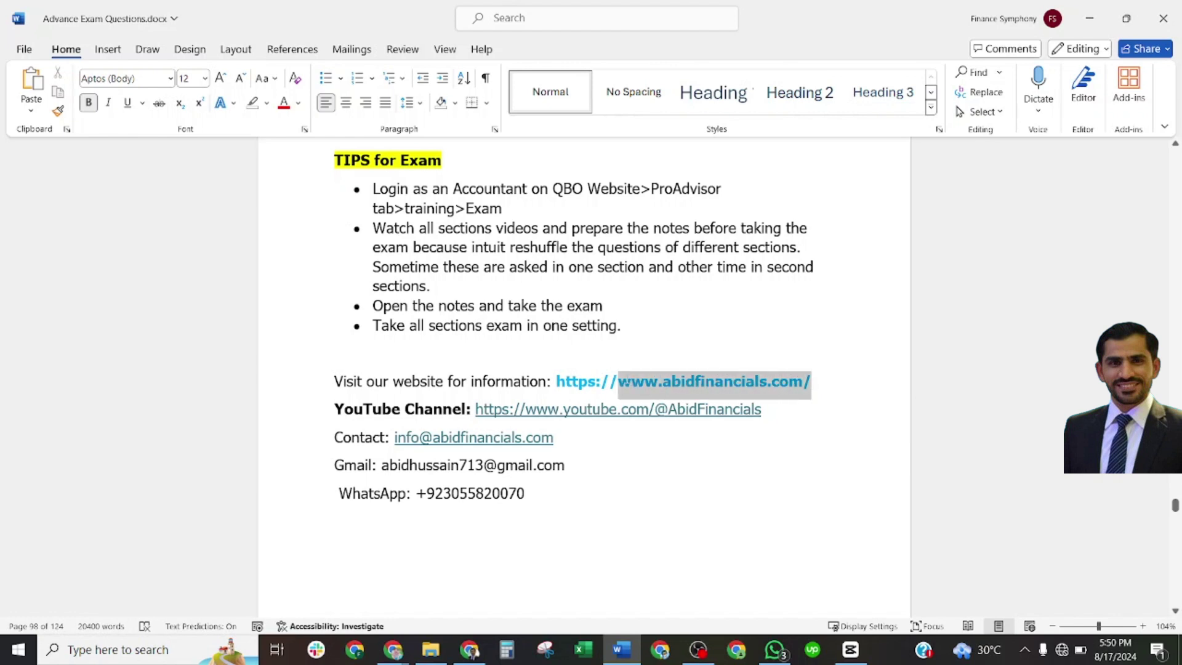
left_click_drag(762, 409, 677, 409)
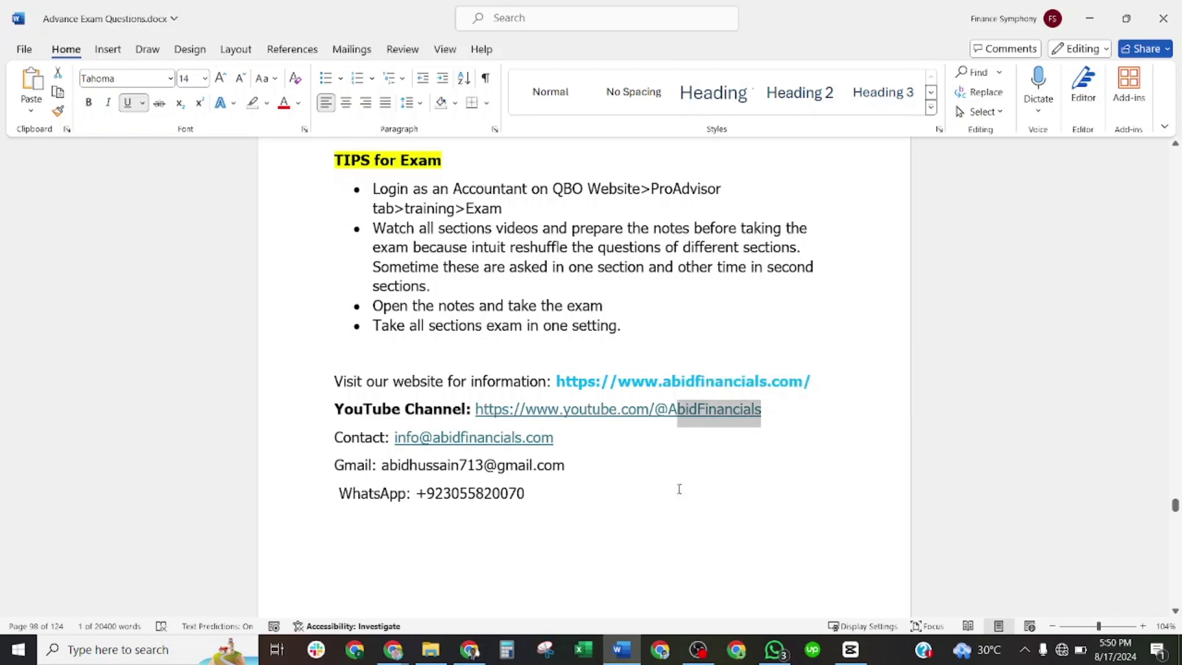